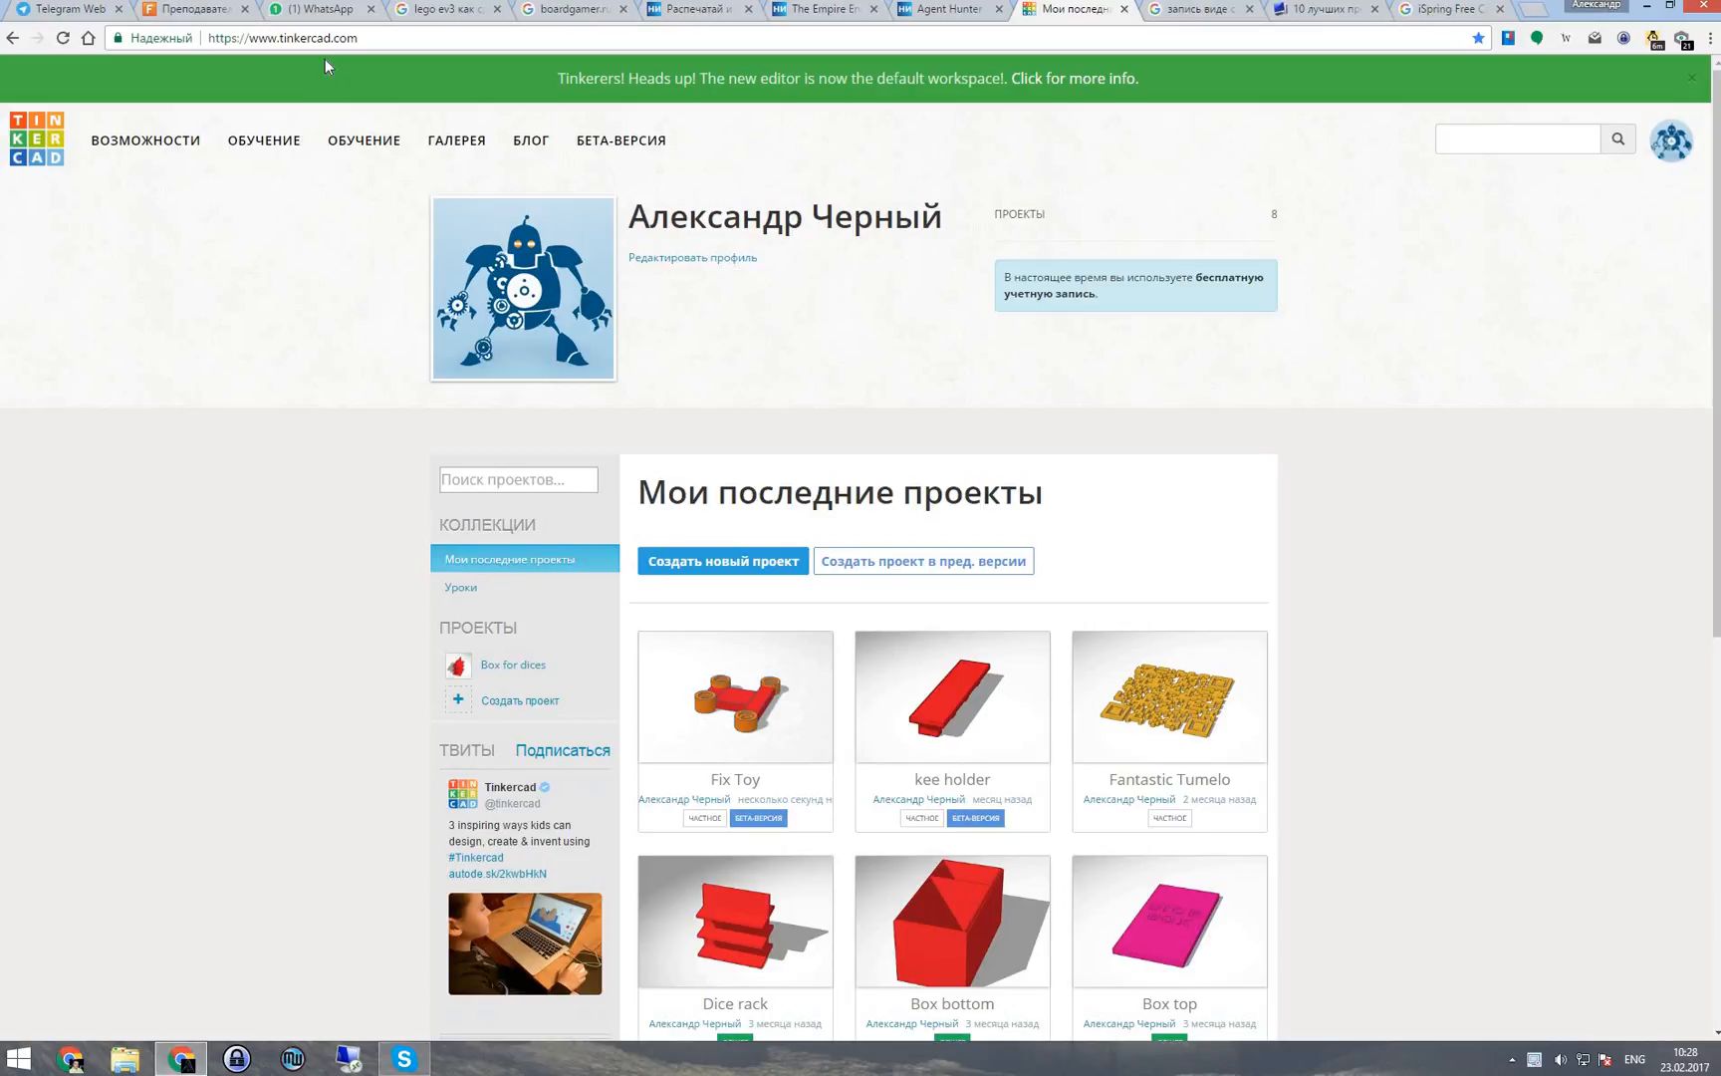
# Create a new design and place a red solid box near the center of the workplane.
pyautogui.click(740, 574)
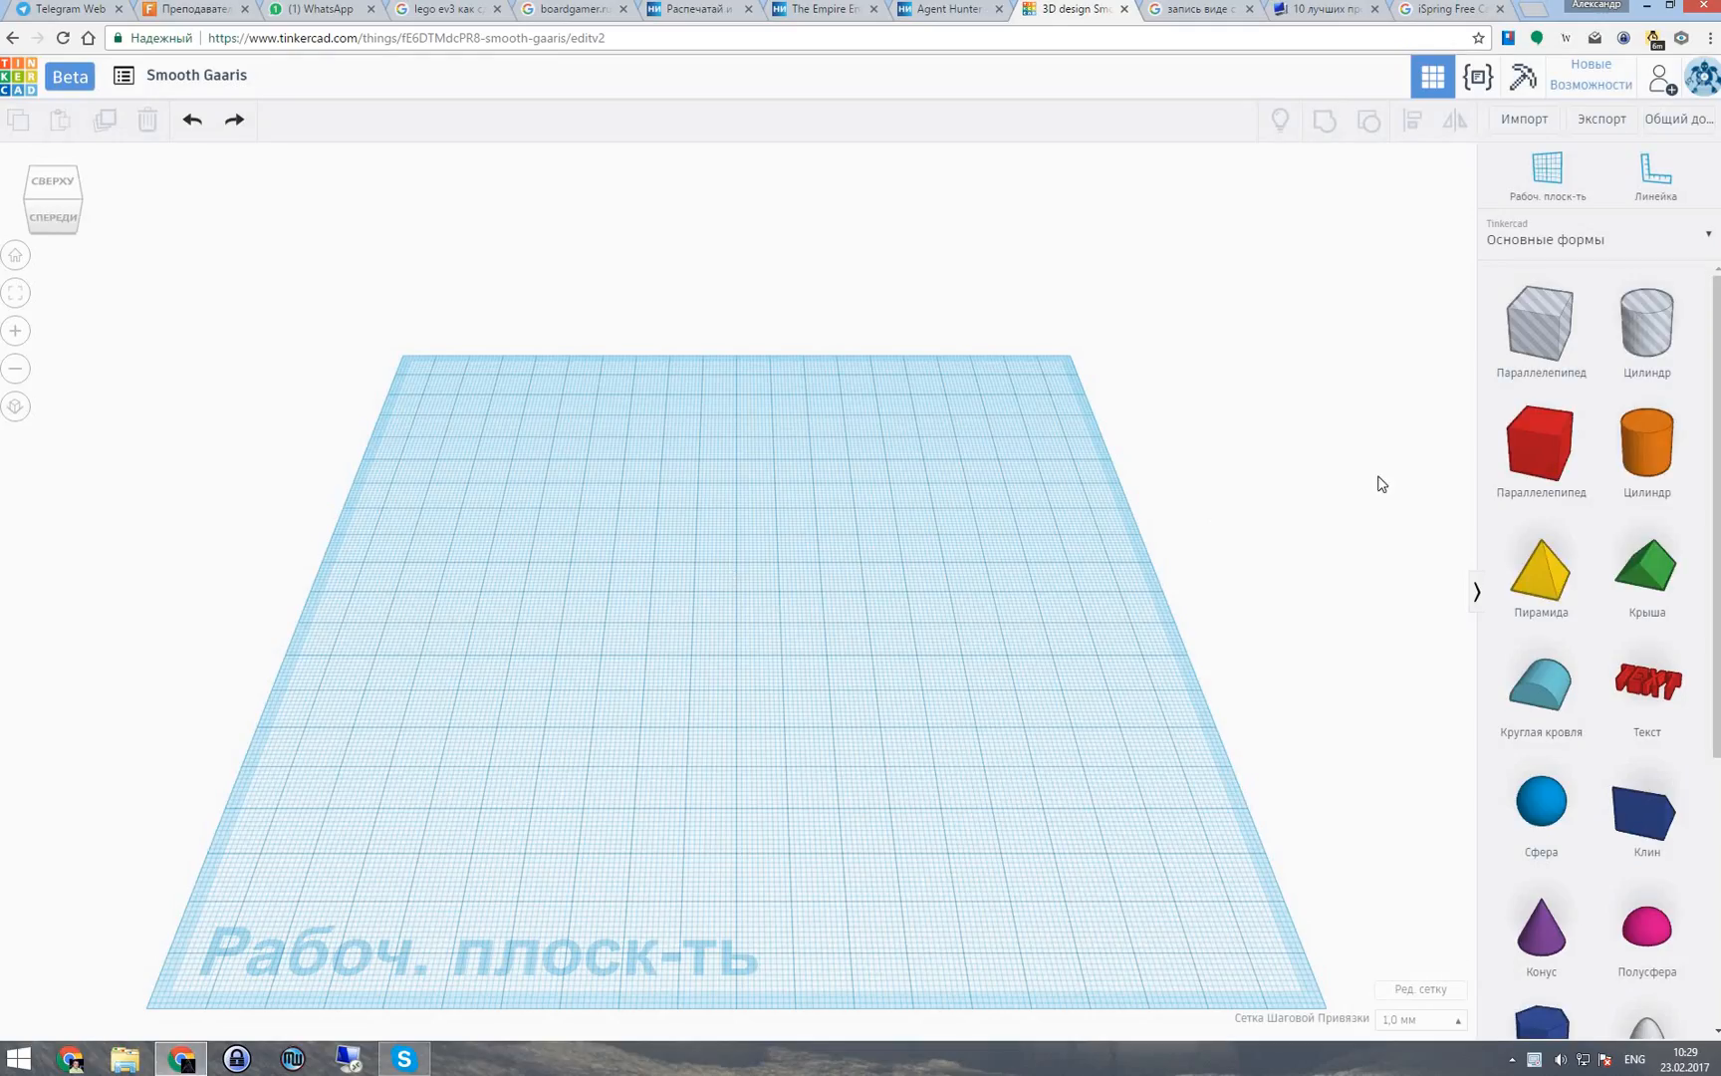
pyautogui.moveTo(1521, 450); pyautogui.dragTo(745, 569)
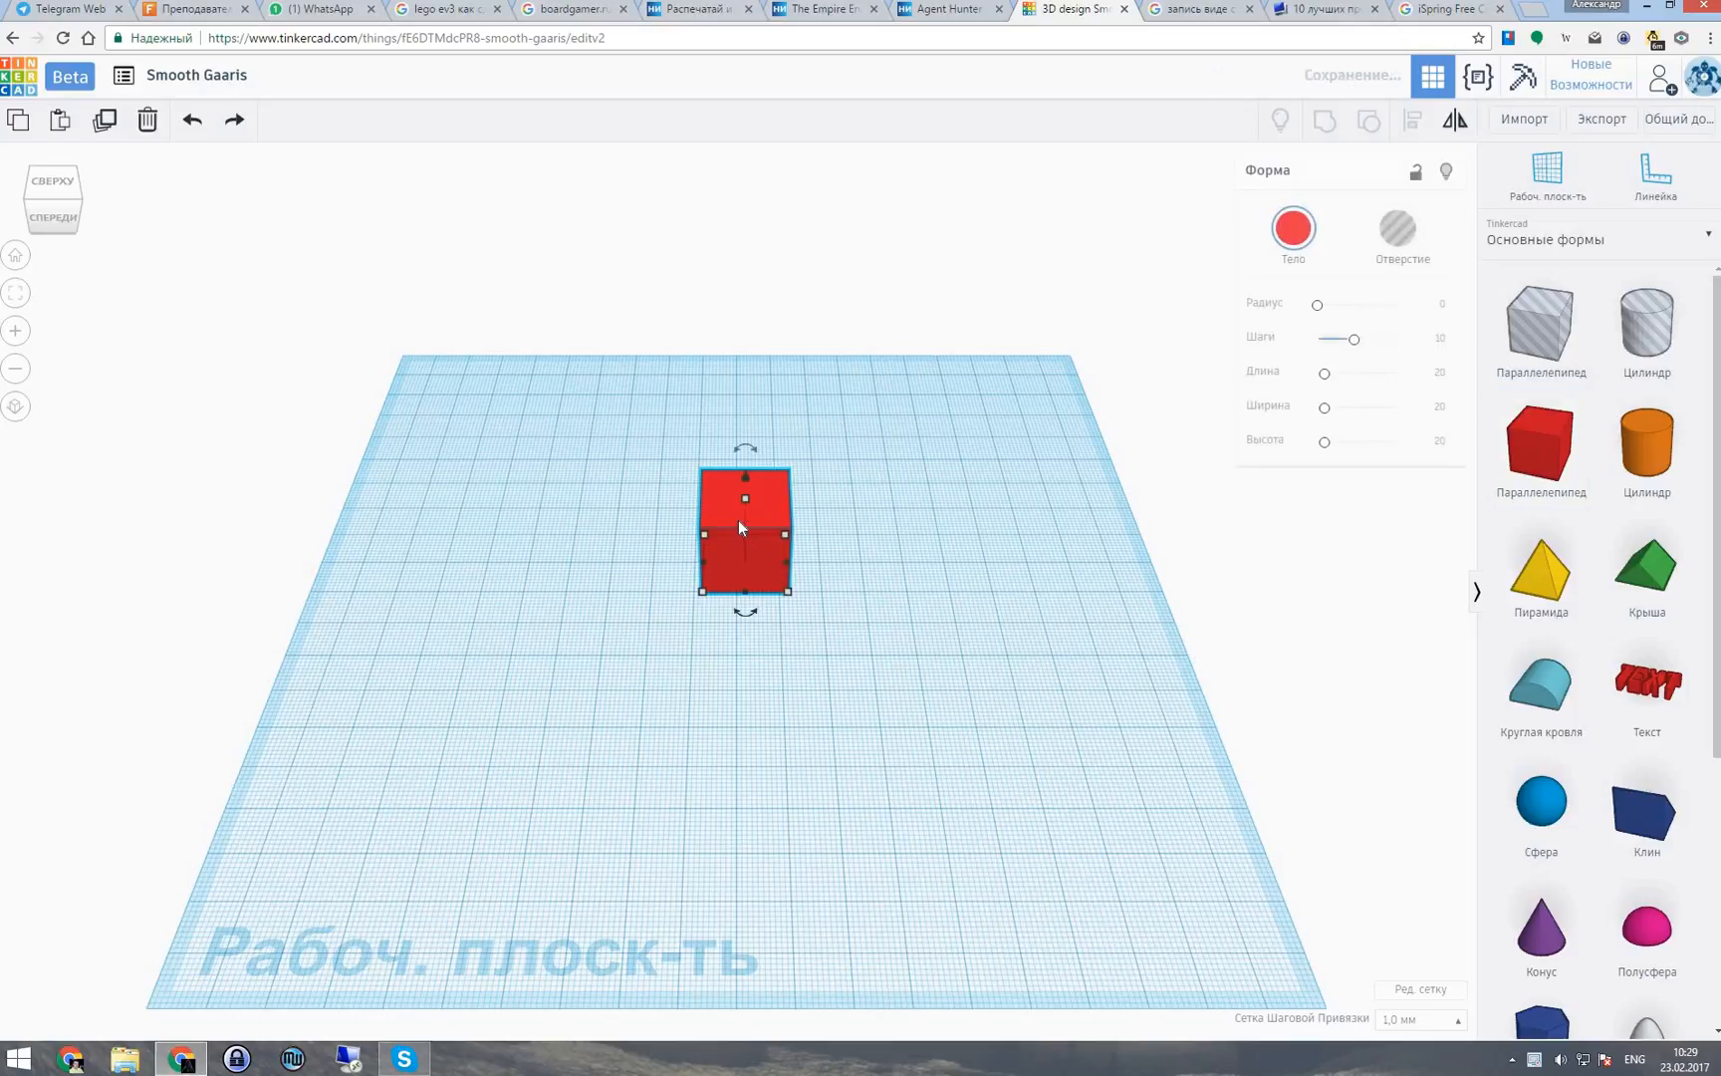
pyautogui.scroll(4, 742, 565)
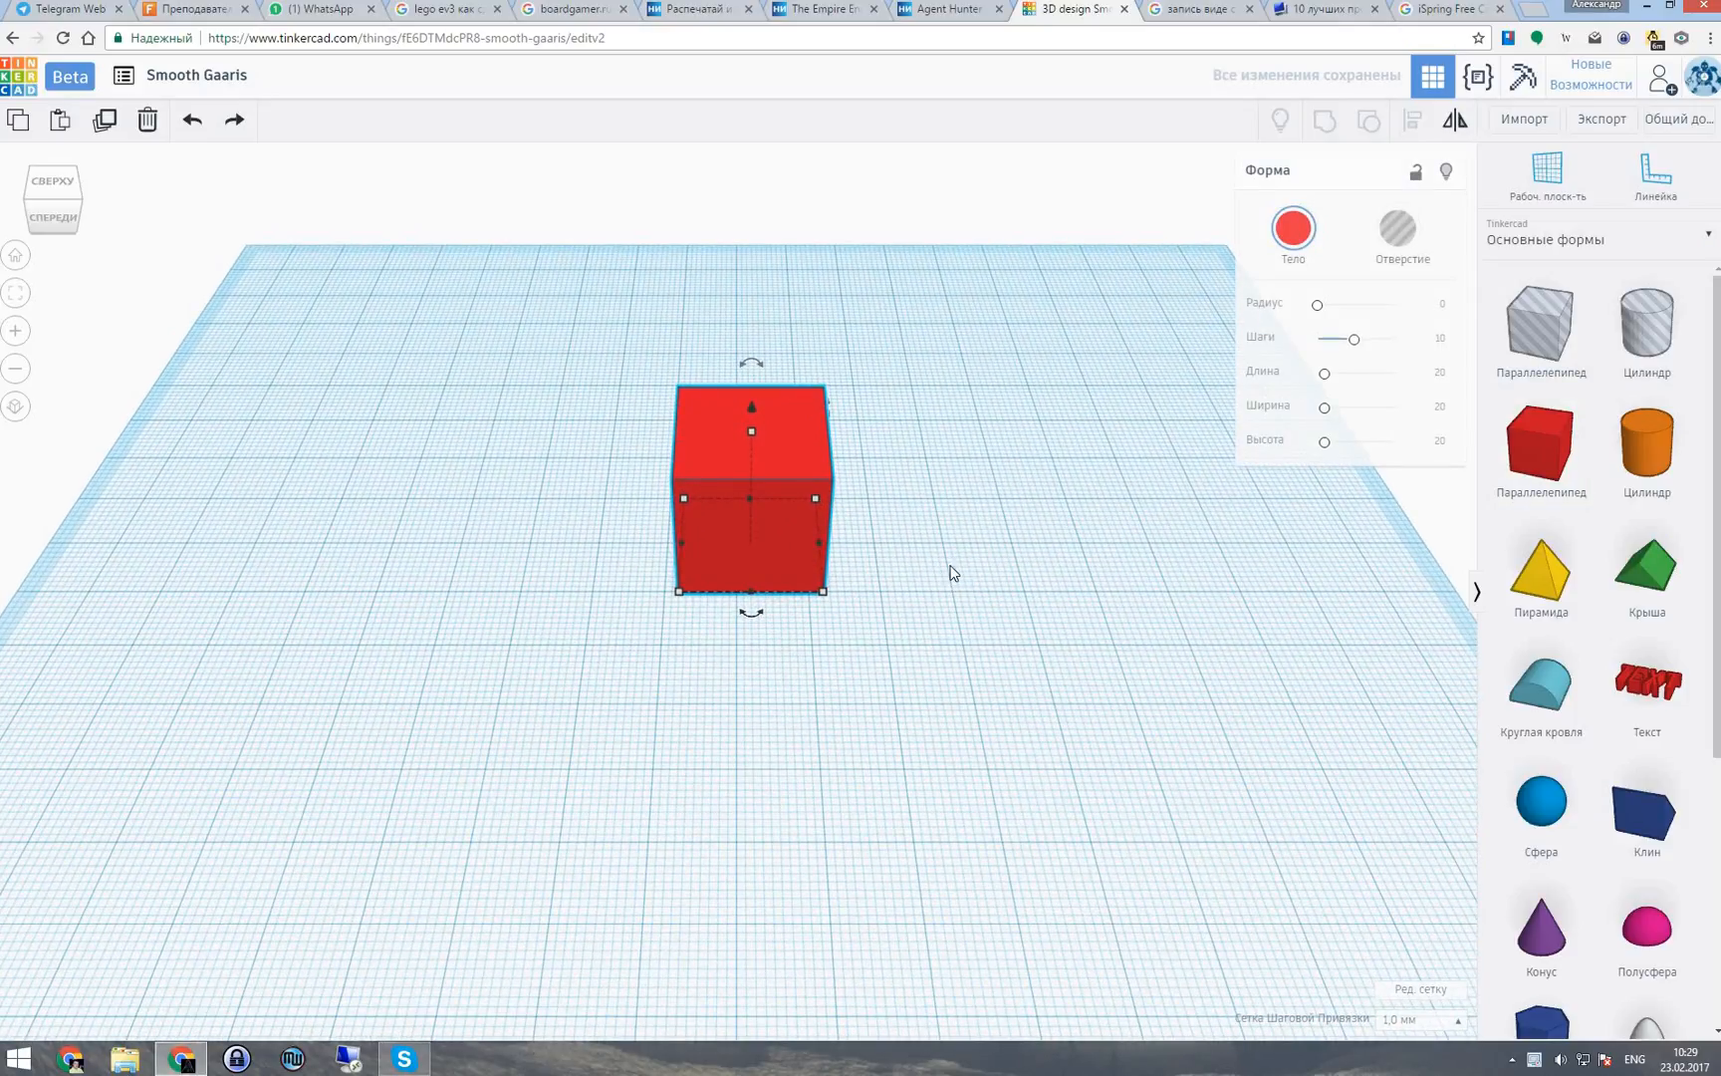
pyautogui.scroll(1, 947, 518)
pyautogui.moveTo(941, 471); pyautogui.dragTo(974, 639, button='right')
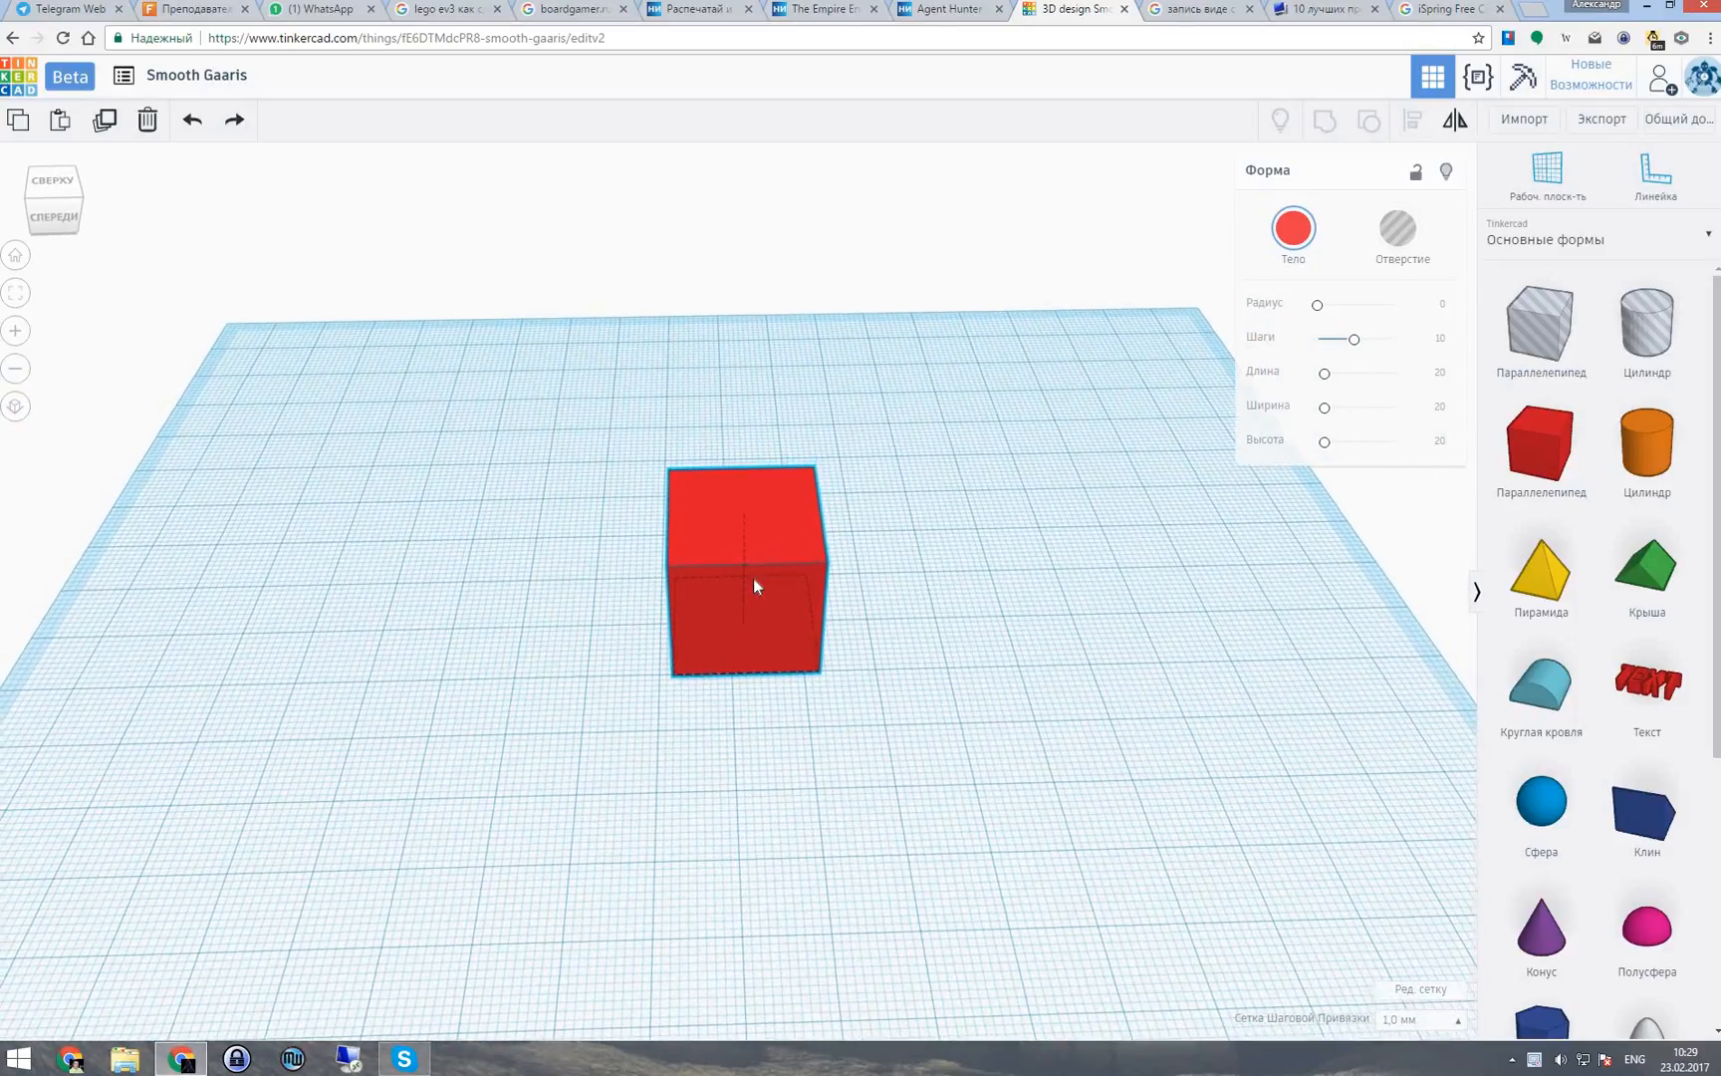
# Resize the red box to about 21 mm long, 8 mm wide and 5 mm high.
pyautogui.click(727, 539)
pyautogui.moveTo(745, 515); pyautogui.dragTo(745, 599)
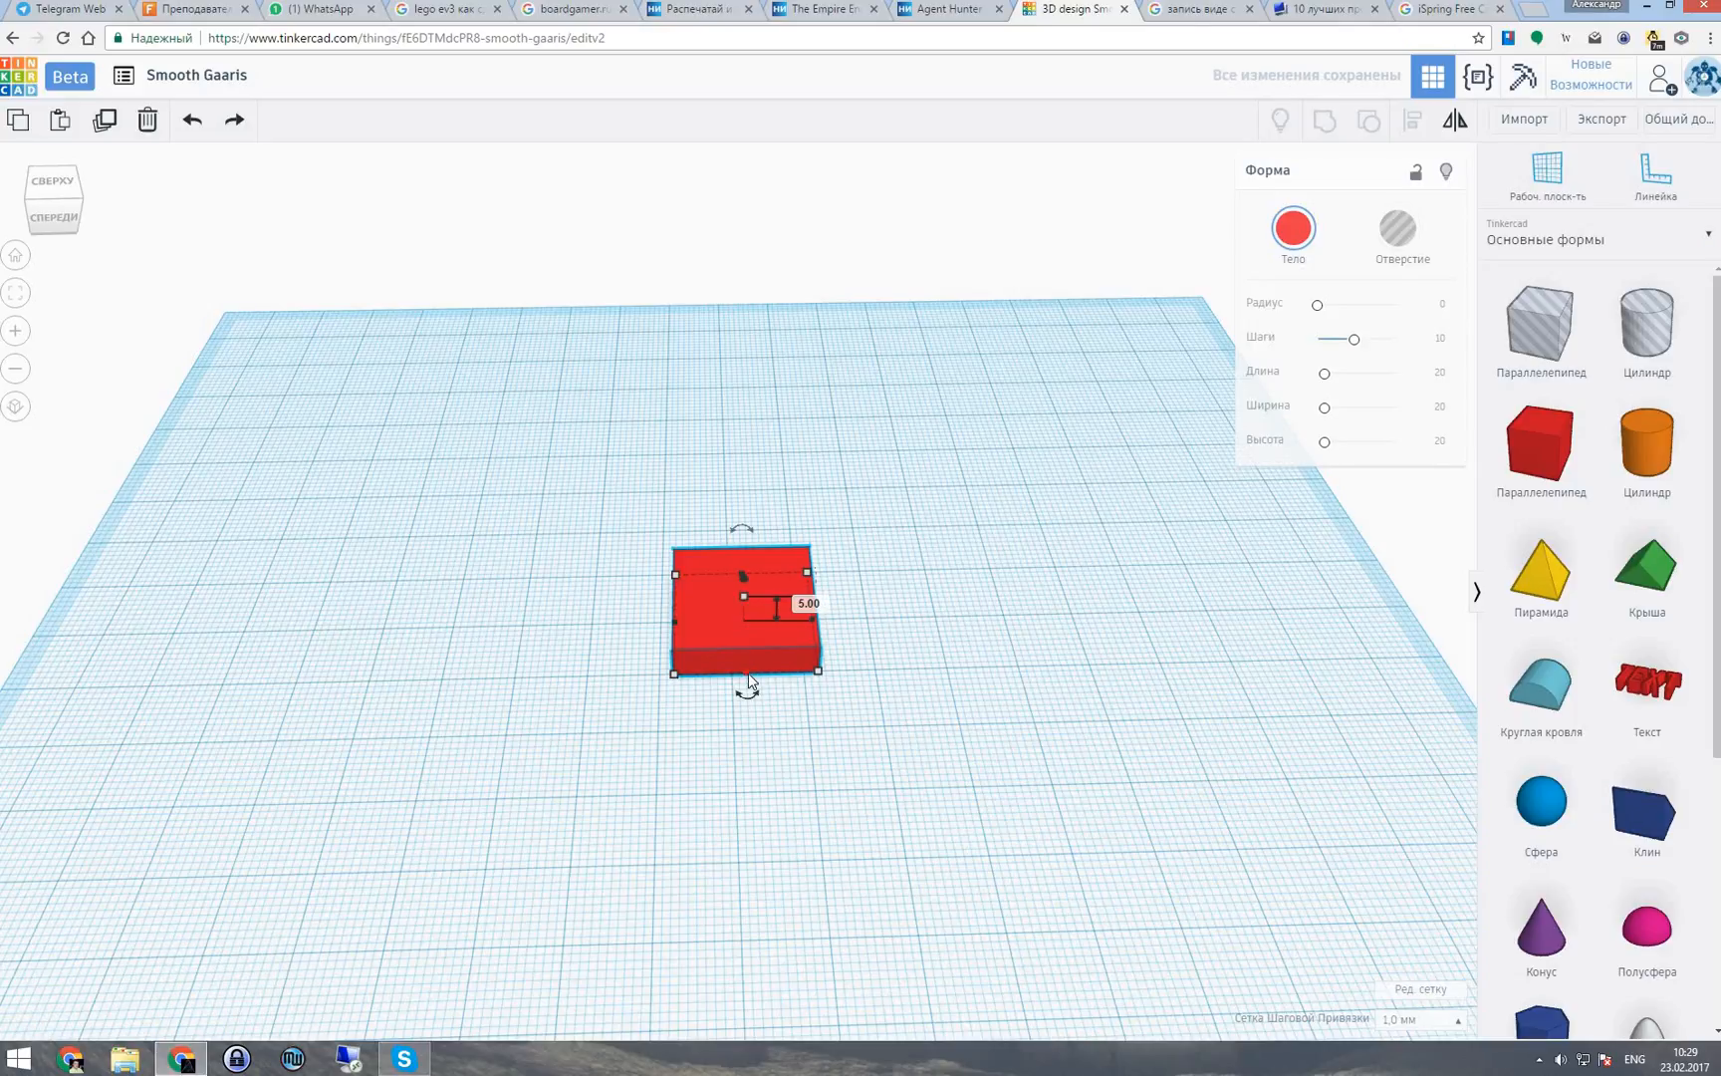
pyautogui.moveTo(751, 680)
pyautogui.moveTo(751, 681); pyautogui.dragTo(748, 619)
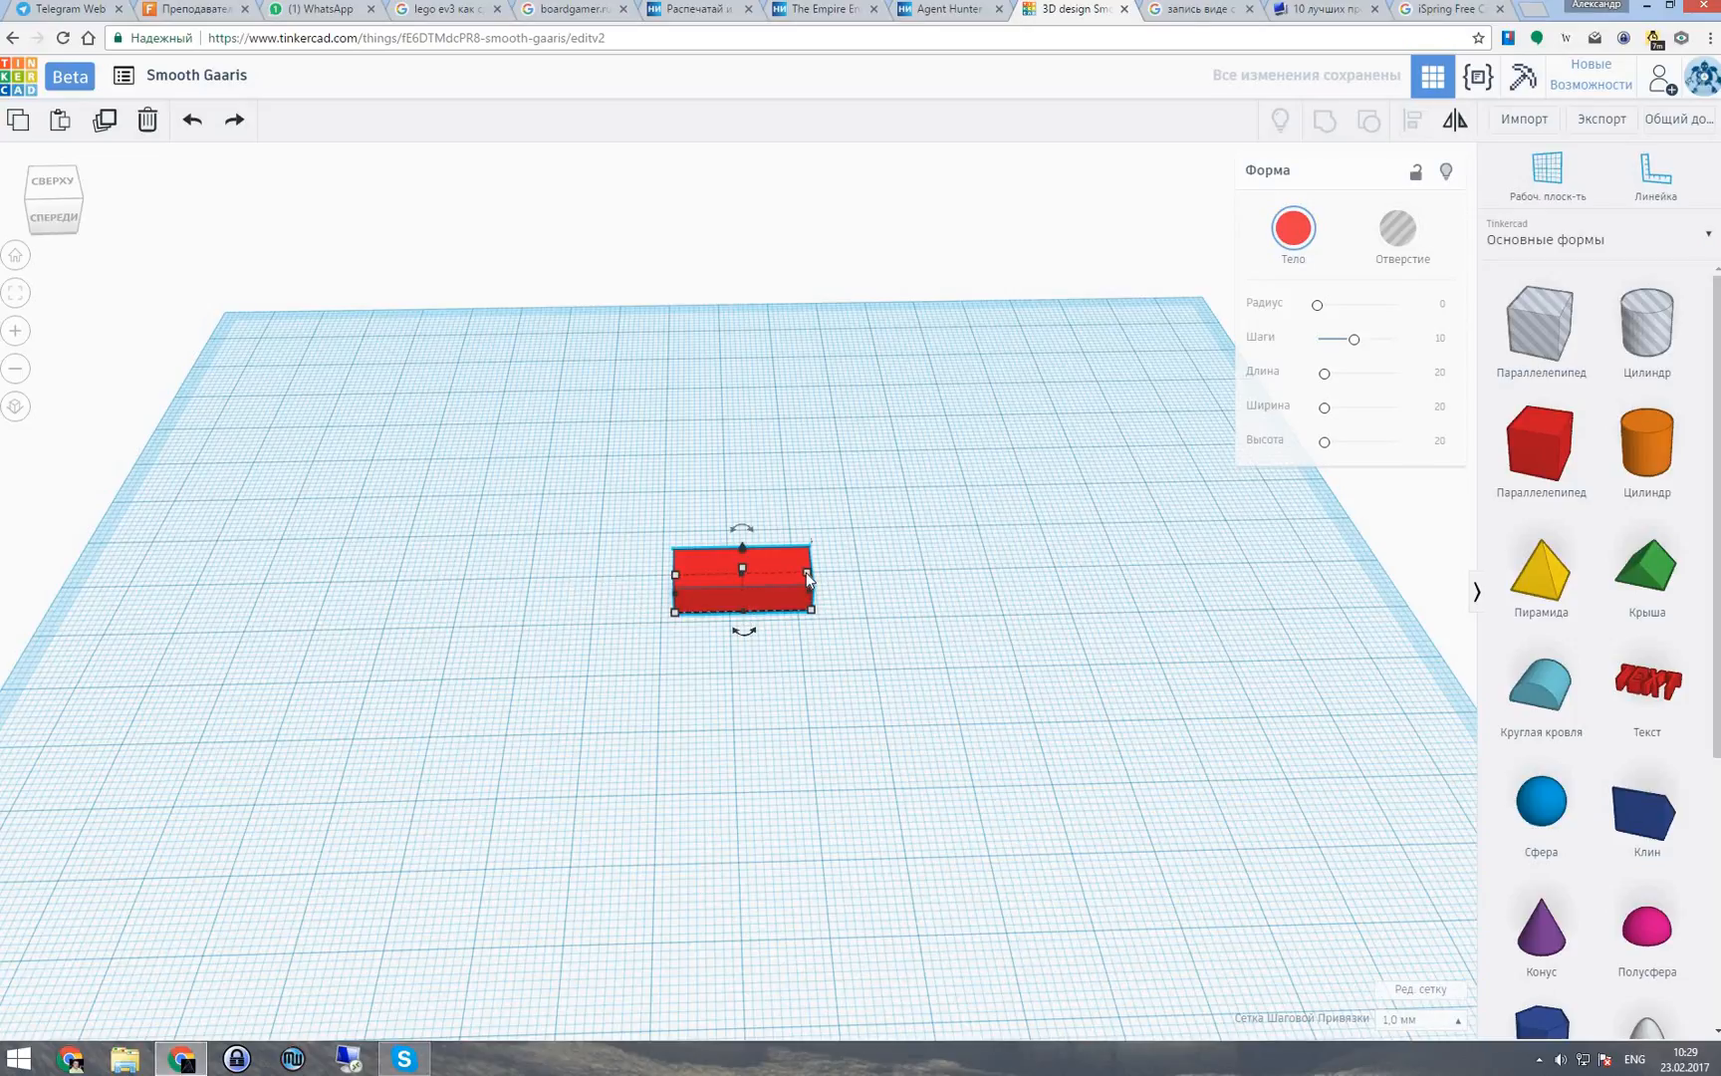
pyautogui.moveTo(806, 576)
pyautogui.mouseDown()
pyautogui.moveTo(835, 578)
pyautogui.moveTo(816, 576)
pyautogui.mouseUp()
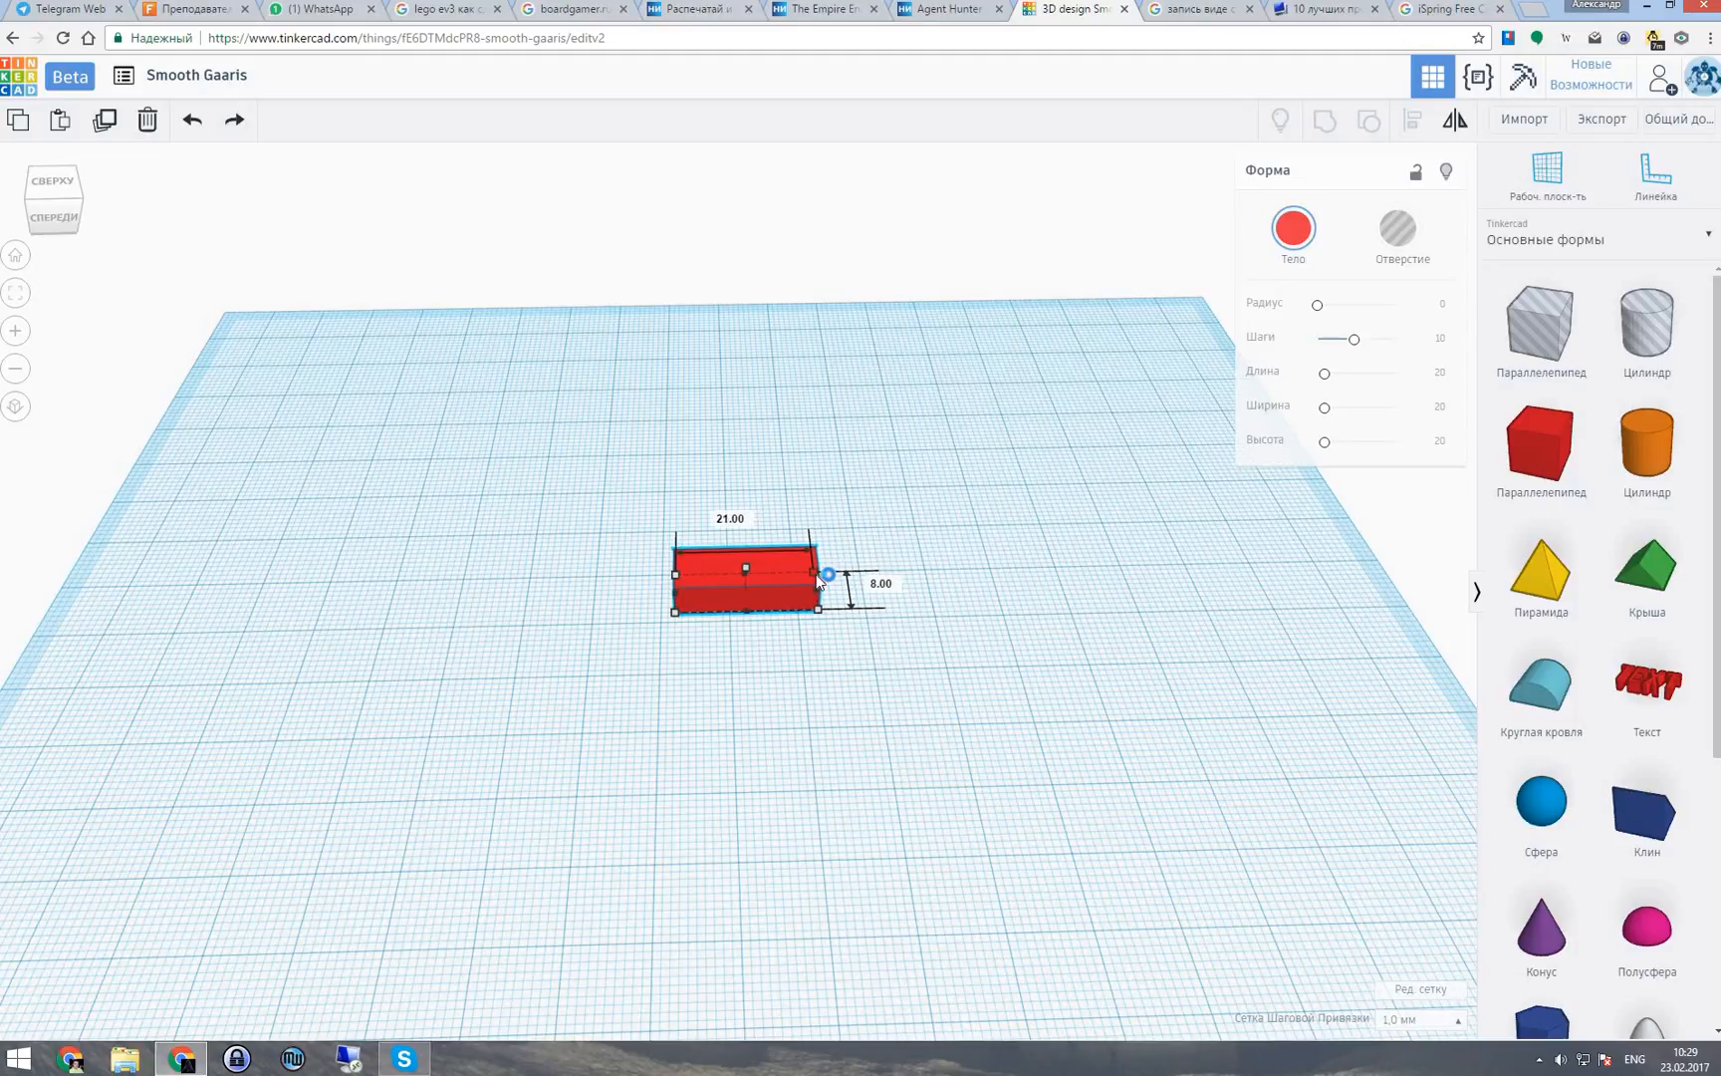
# Move the red bar toward the right edge of the workplane to clear the center.
pyautogui.click(747, 697)
pyautogui.moveTo(622, 695); pyautogui.dragTo(777, 698, button='right')
pyautogui.moveTo(772, 599); pyautogui.dragTo(1206, 578)
# Place an orange solid cylinder near the workplane's center and resize it to 5 mm high and about 7 mm in diameter.
pyautogui.moveTo(1646, 449); pyautogui.dragTo(729, 621)
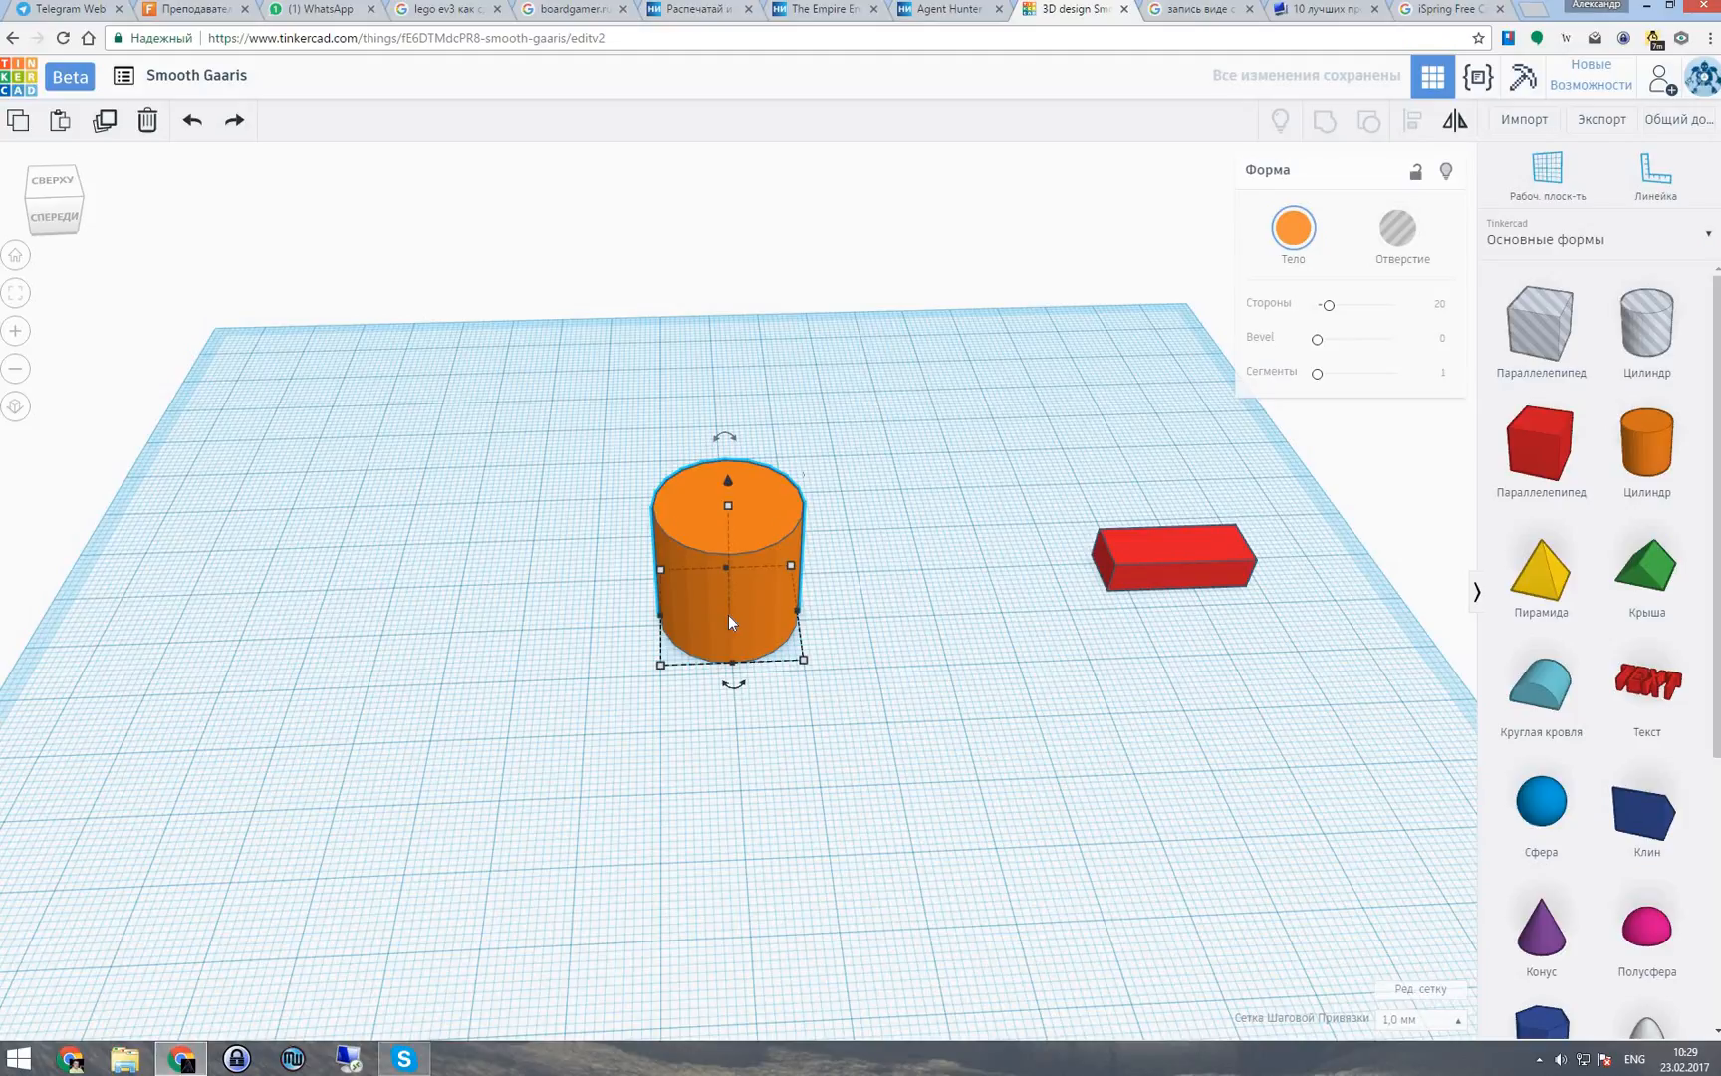
pyautogui.moveTo(730, 504); pyautogui.dragTo(729, 588)
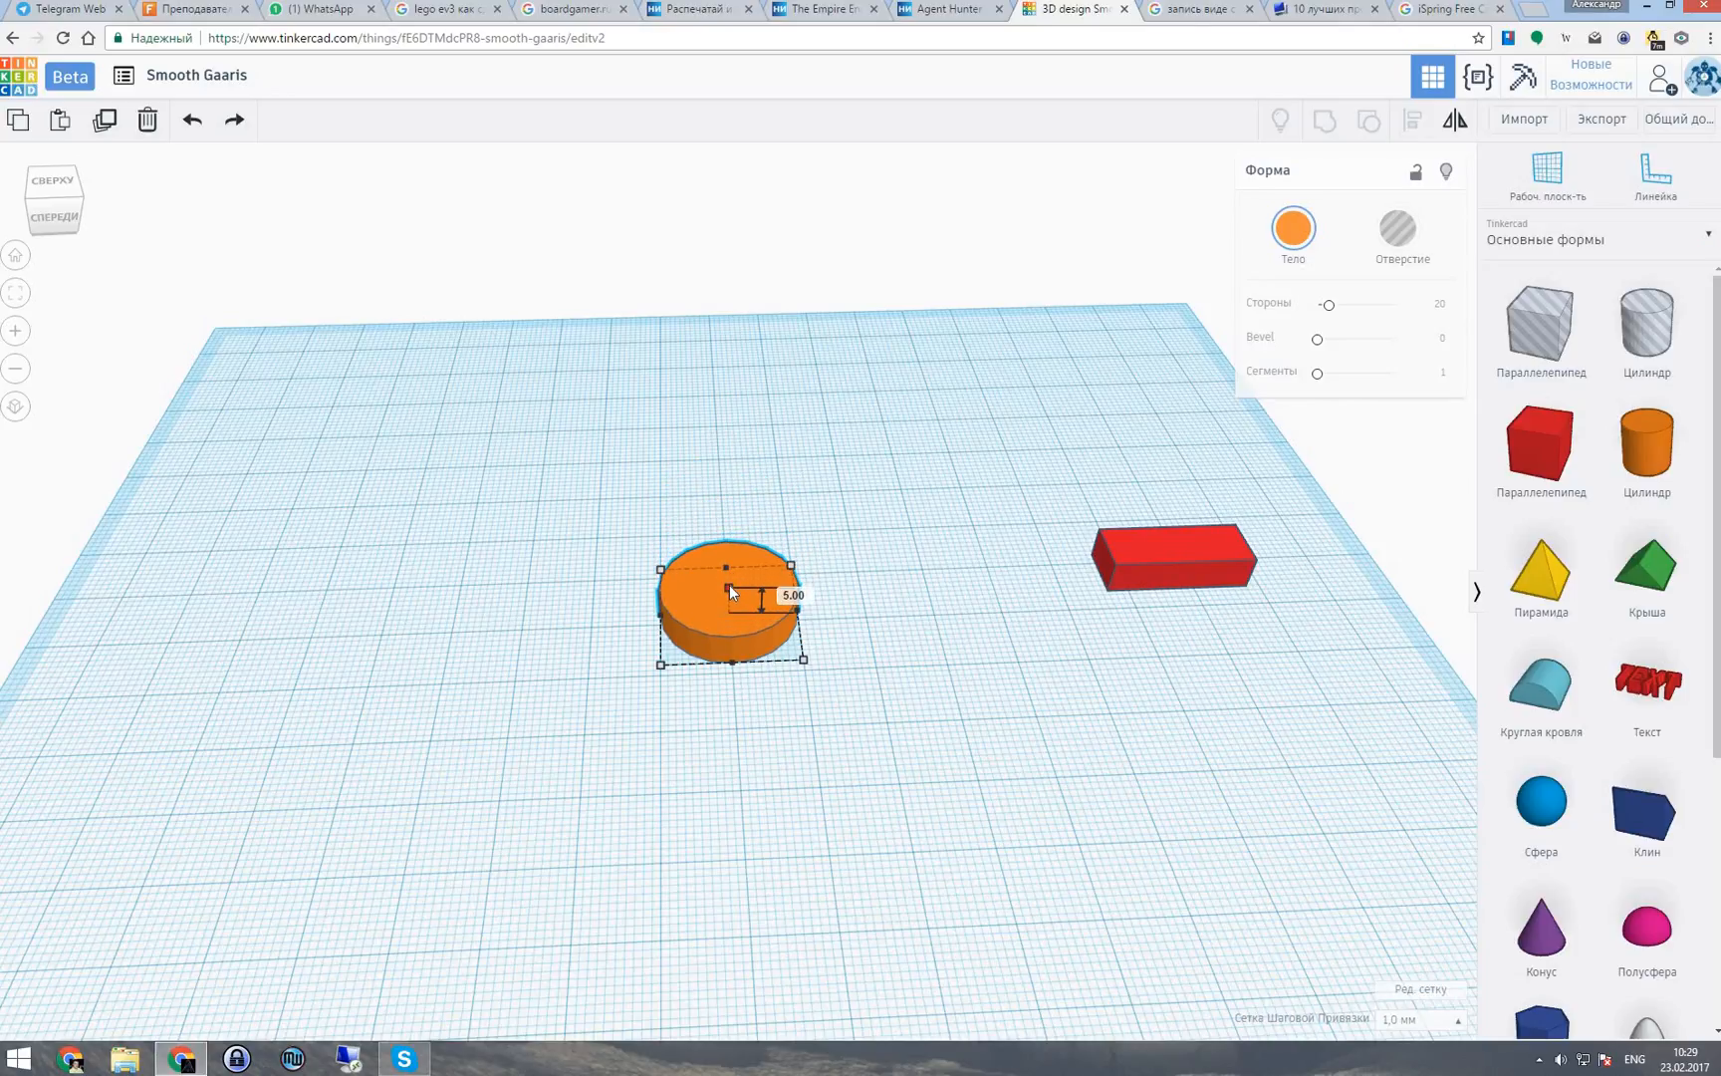
pyautogui.moveTo(733, 652); pyautogui.dragTo(746, 580)
pyautogui.scroll(1, 800, 616)
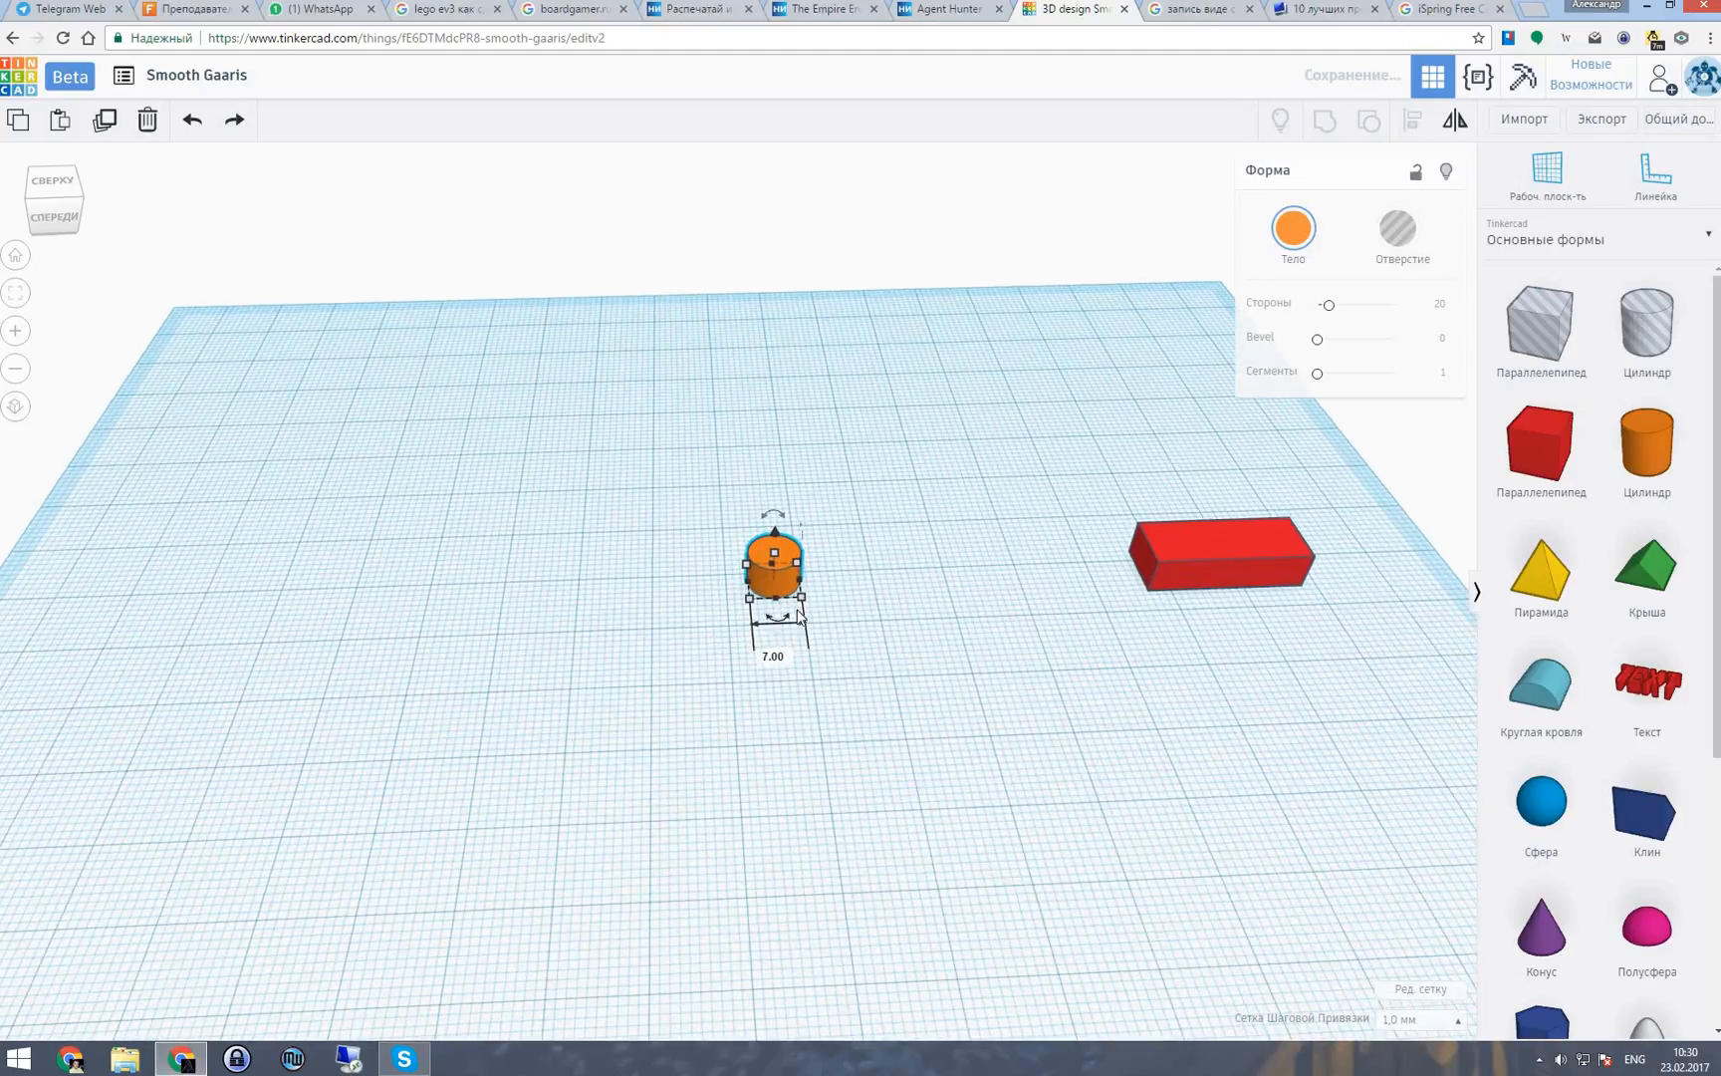
# Add a 5 mm high cylindrical hole, shrink it to a narrow bore and center it inside the orange cylinder.
pyautogui.scroll(2, 800, 615)
pyautogui.scroll(2, 960, 654)
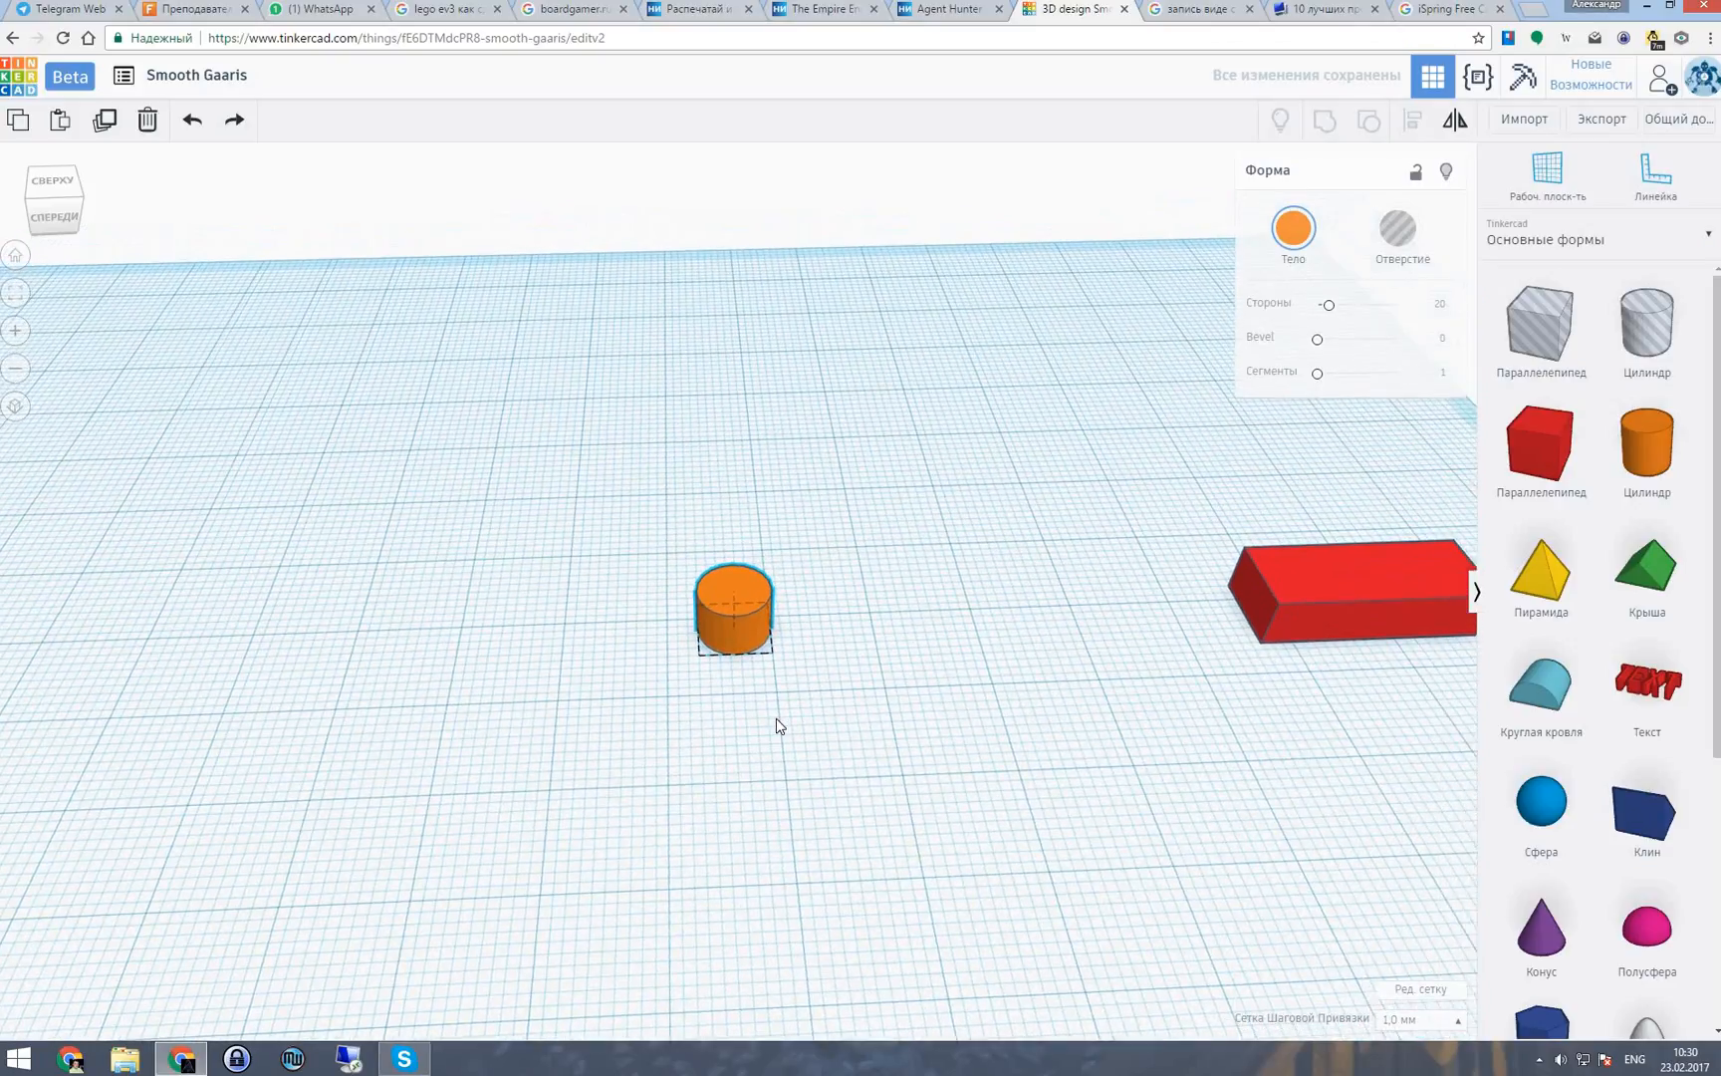
pyautogui.scroll(2, 775, 673)
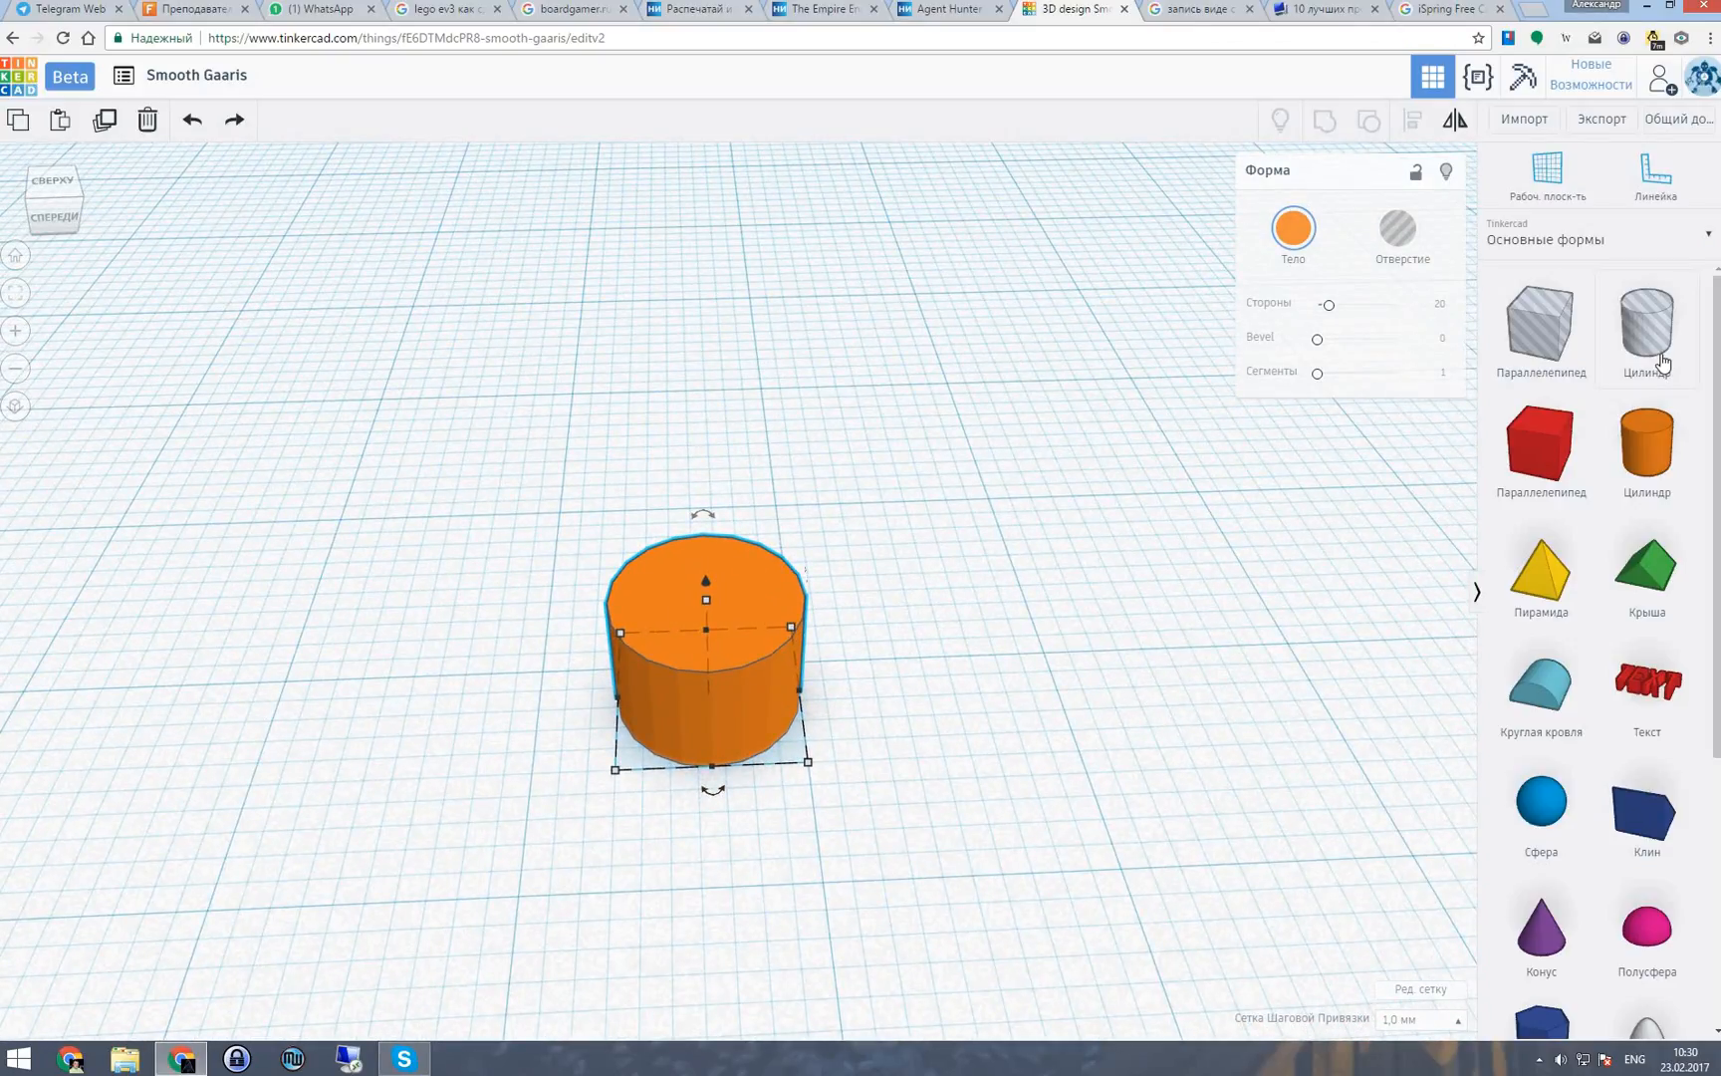
pyautogui.moveTo(1661, 361); pyautogui.dragTo(723, 717)
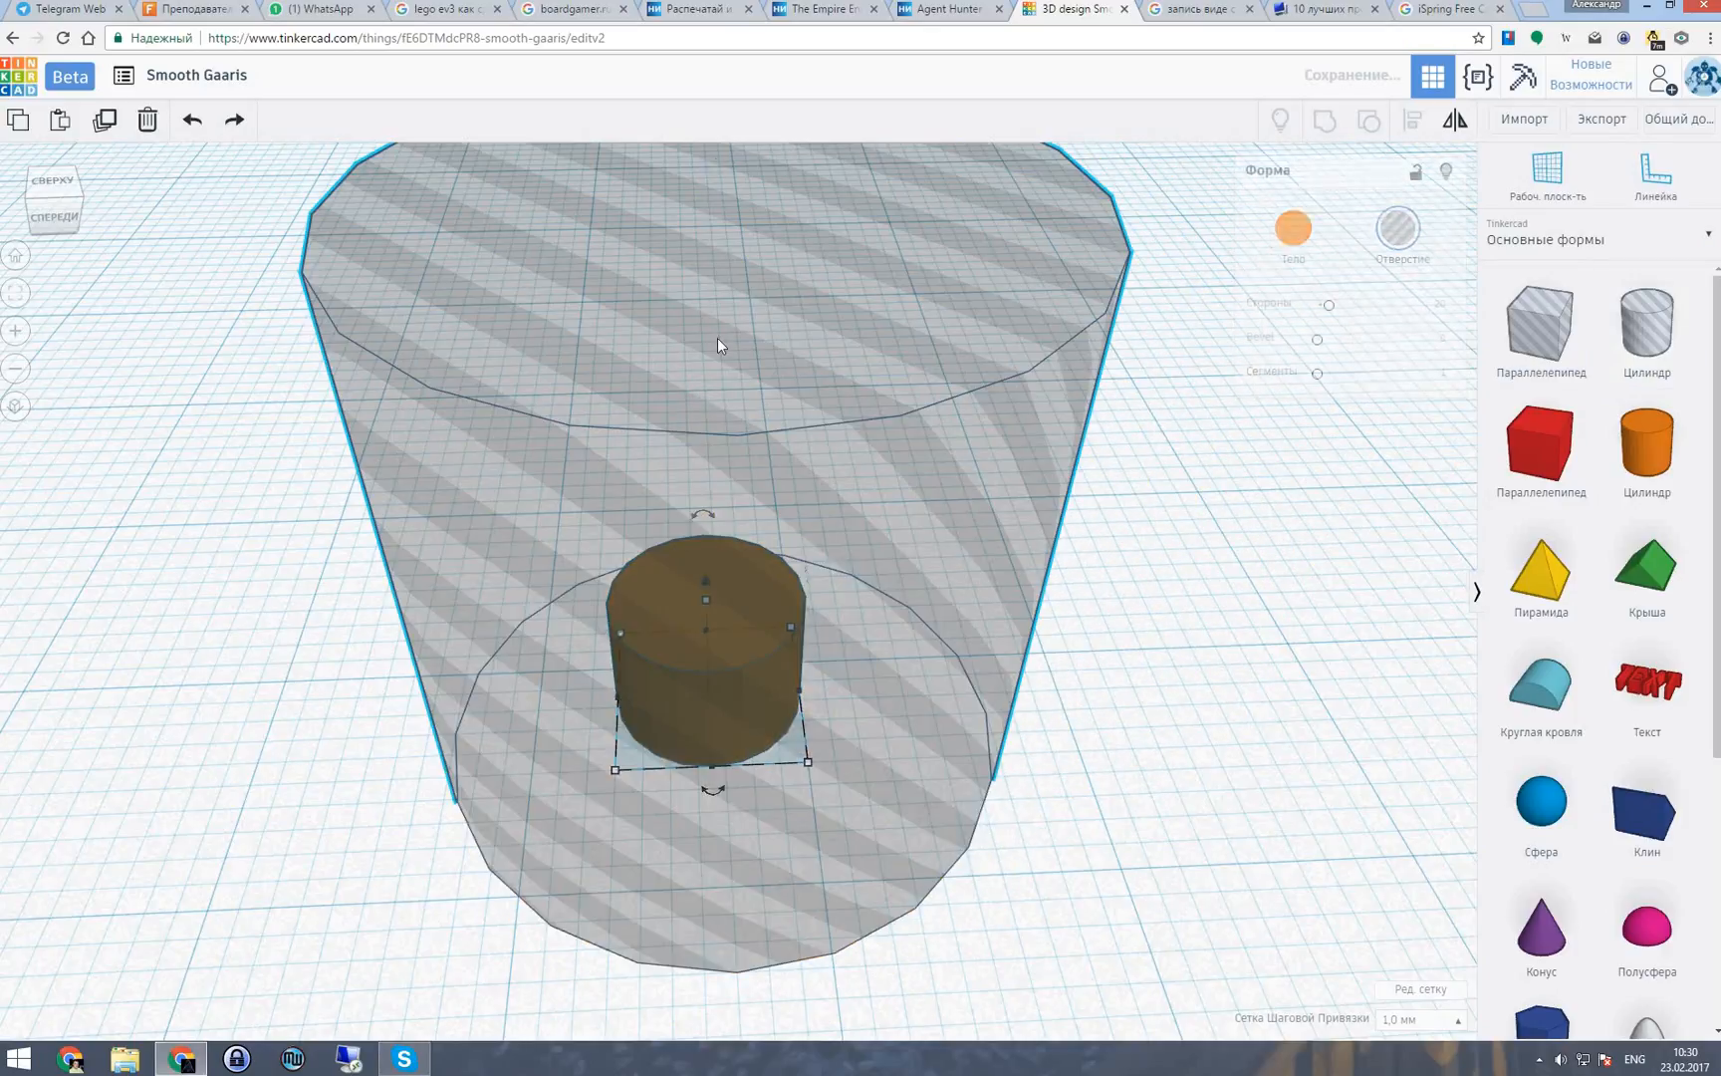
pyautogui.click(717, 338)
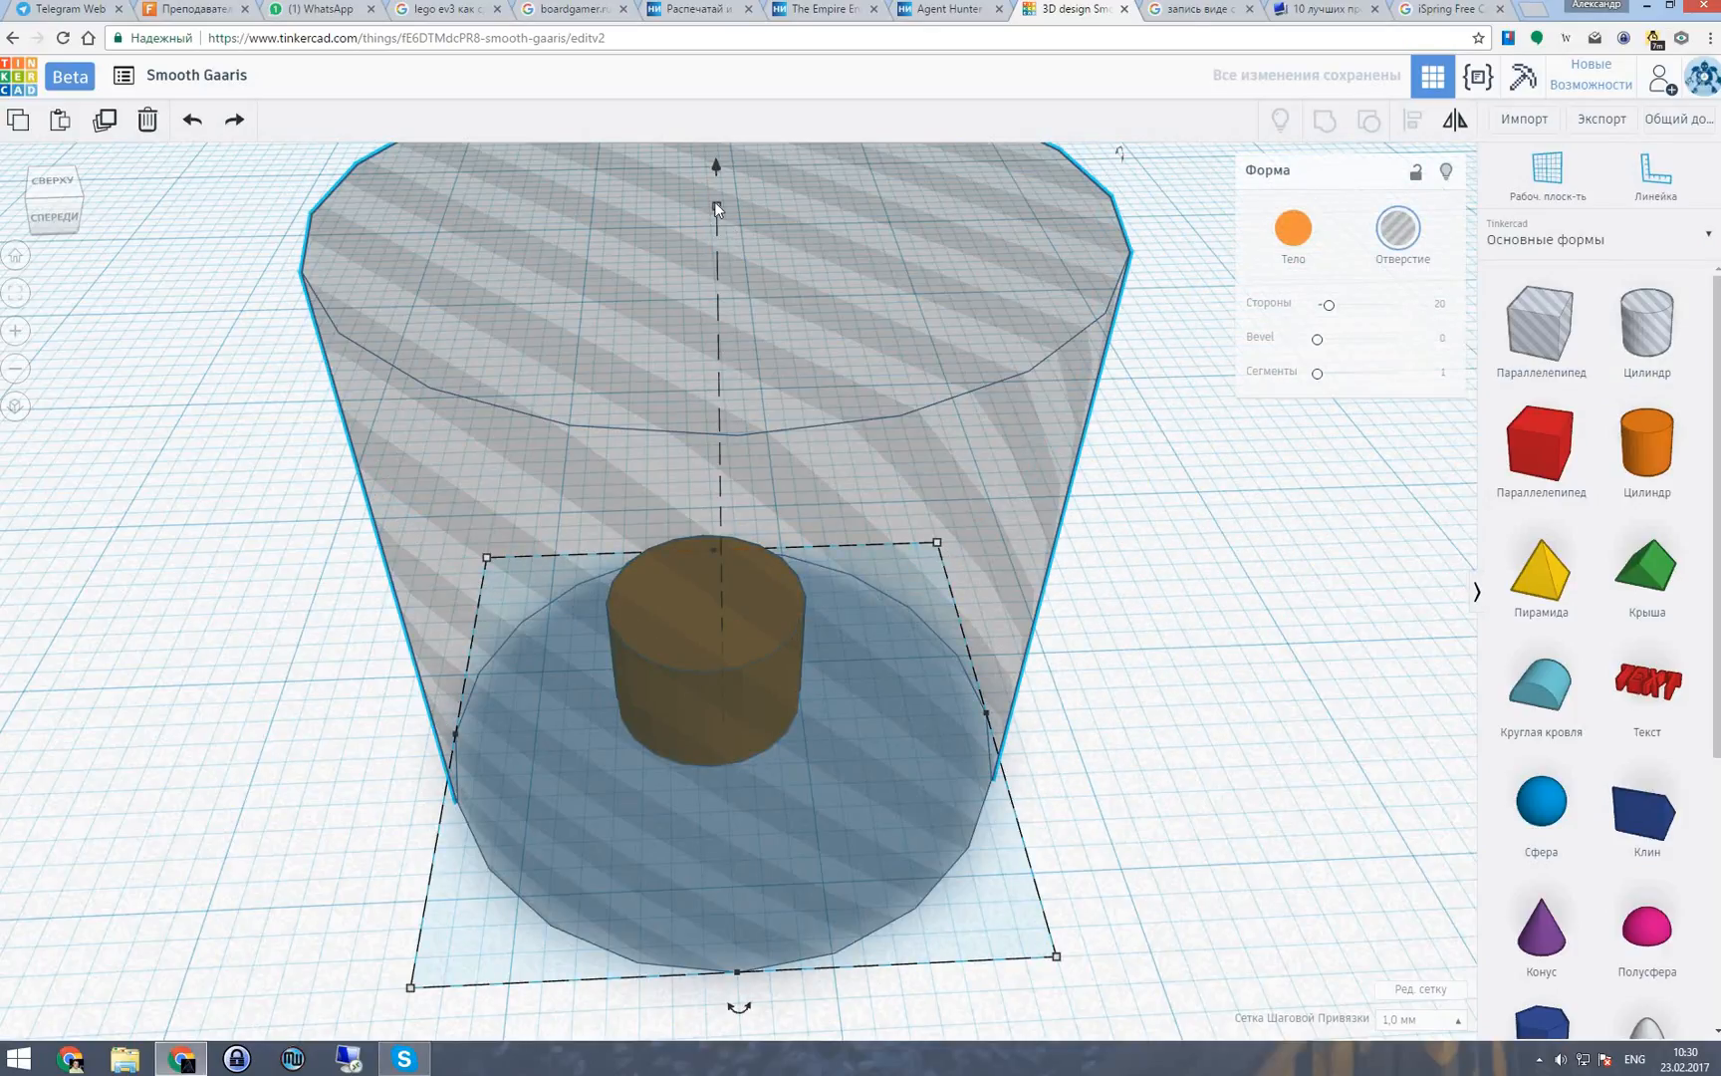
pyautogui.moveTo(718, 207); pyautogui.dragTo(715, 623)
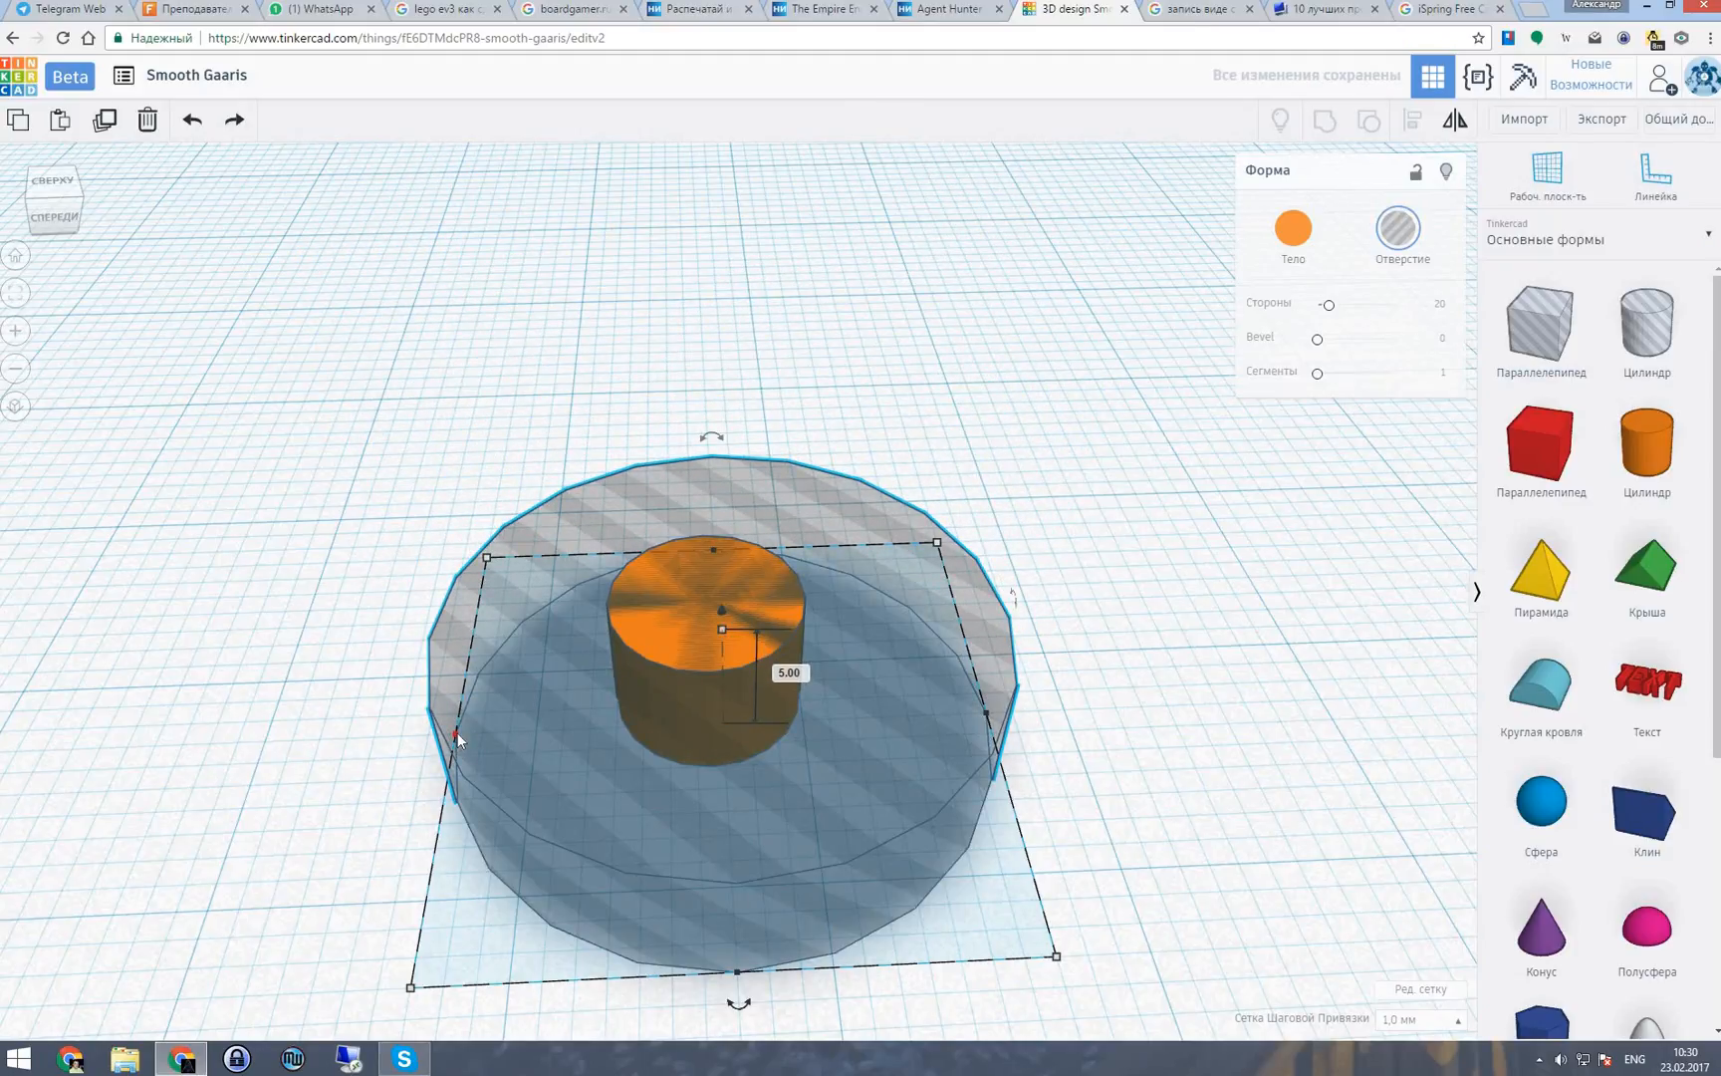
pyautogui.moveTo(457, 731); pyautogui.dragTo(860, 737)
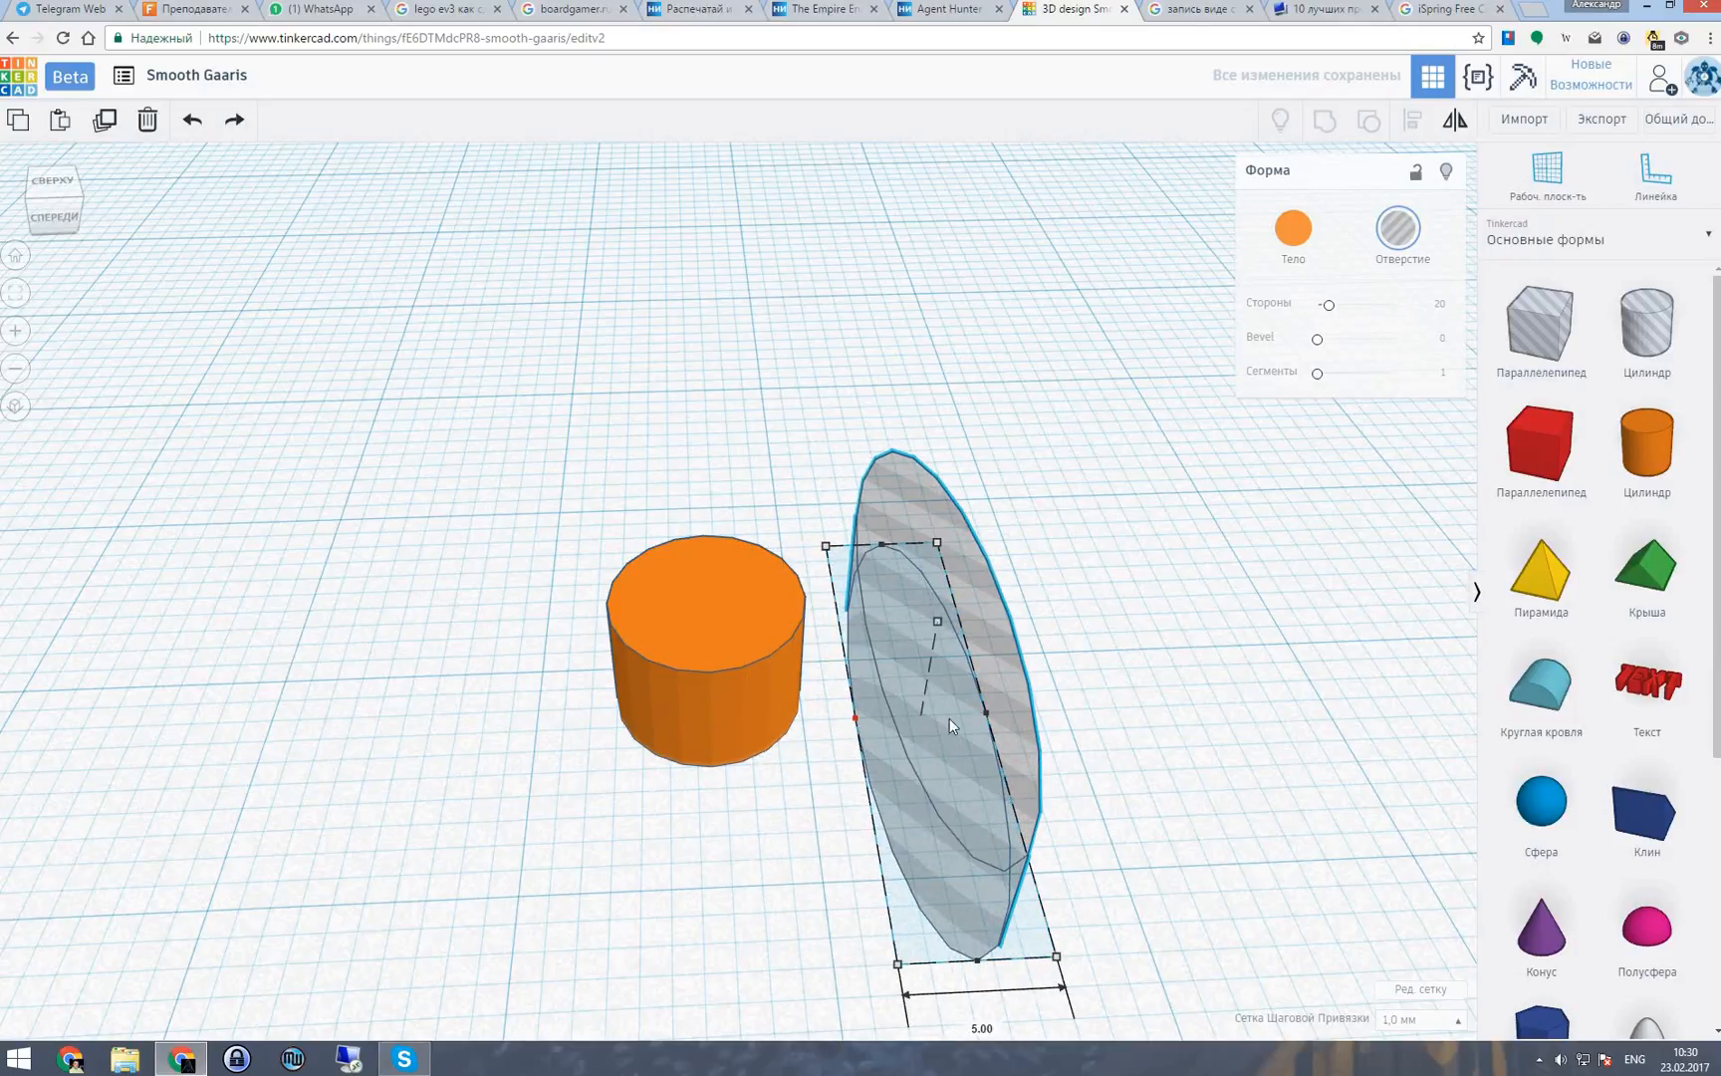
pyautogui.moveTo(977, 959); pyautogui.dragTo(711, 677)
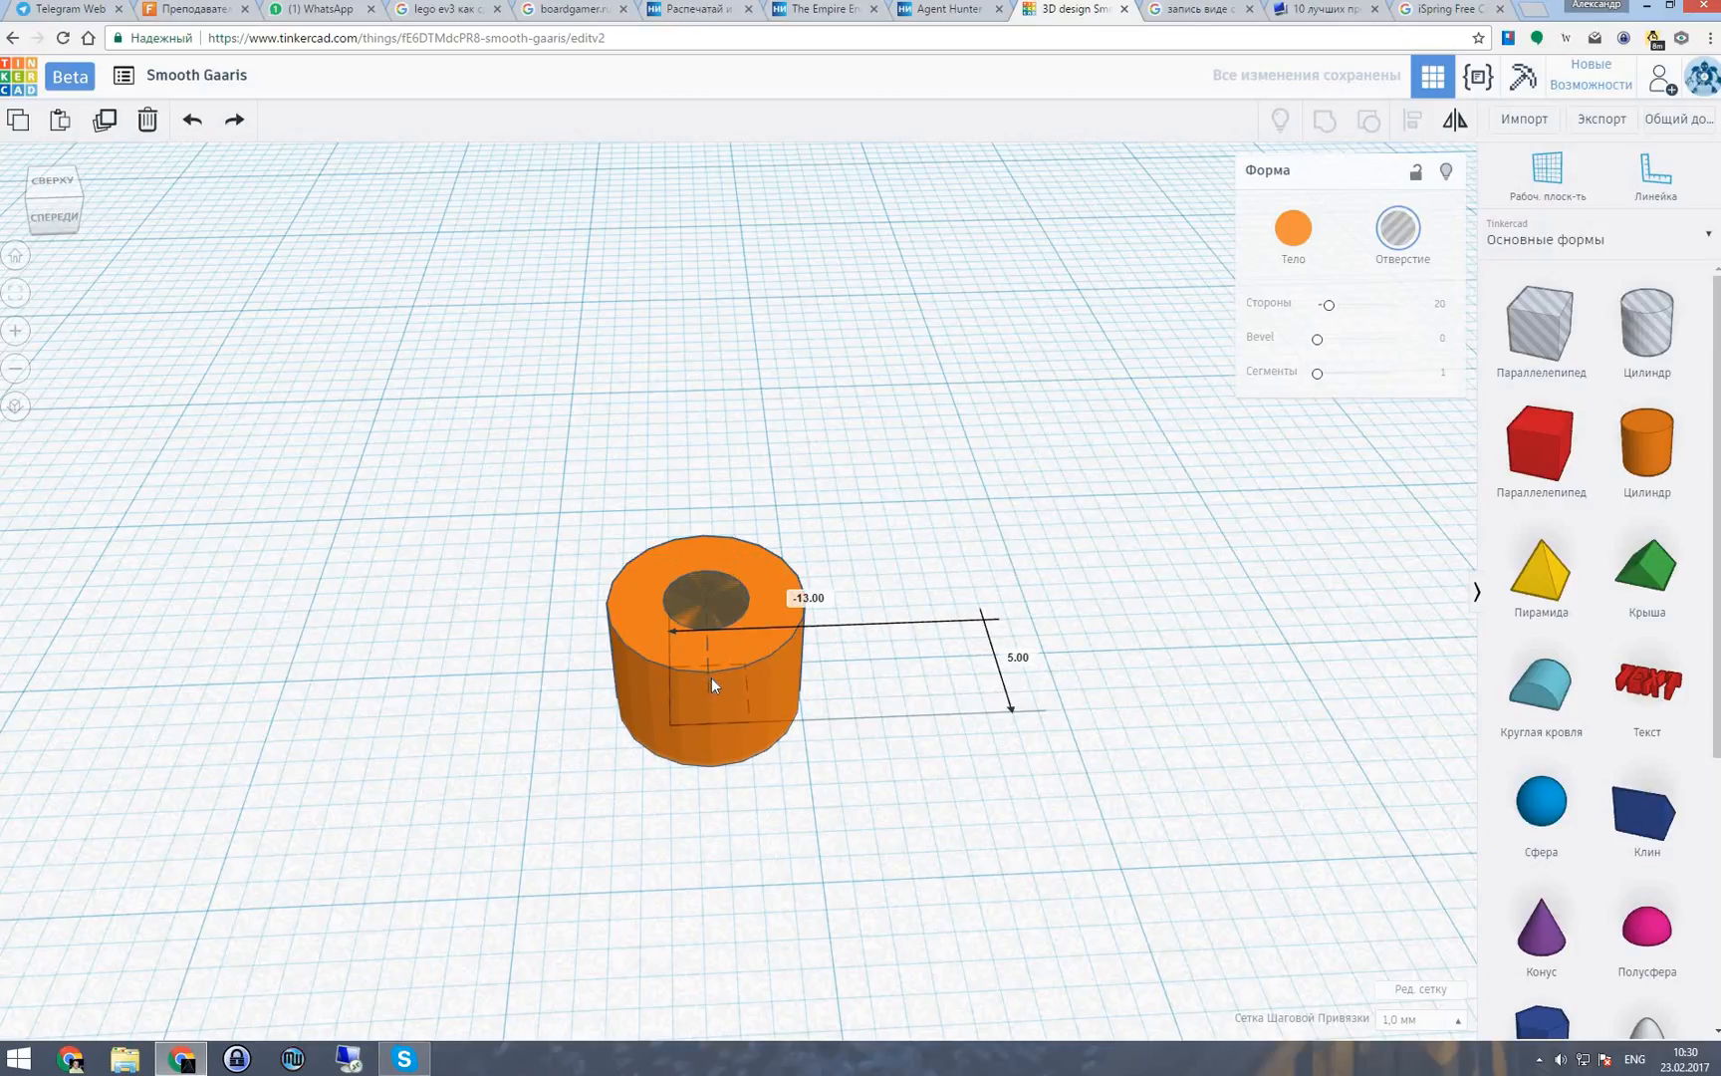
# Add a second cylindrical hole, 1 mm high and about 5 mm in diameter, centered at the base of the orange cylinder.
pyautogui.moveTo(779, 438); pyautogui.dragTo(779, 552, button='right')
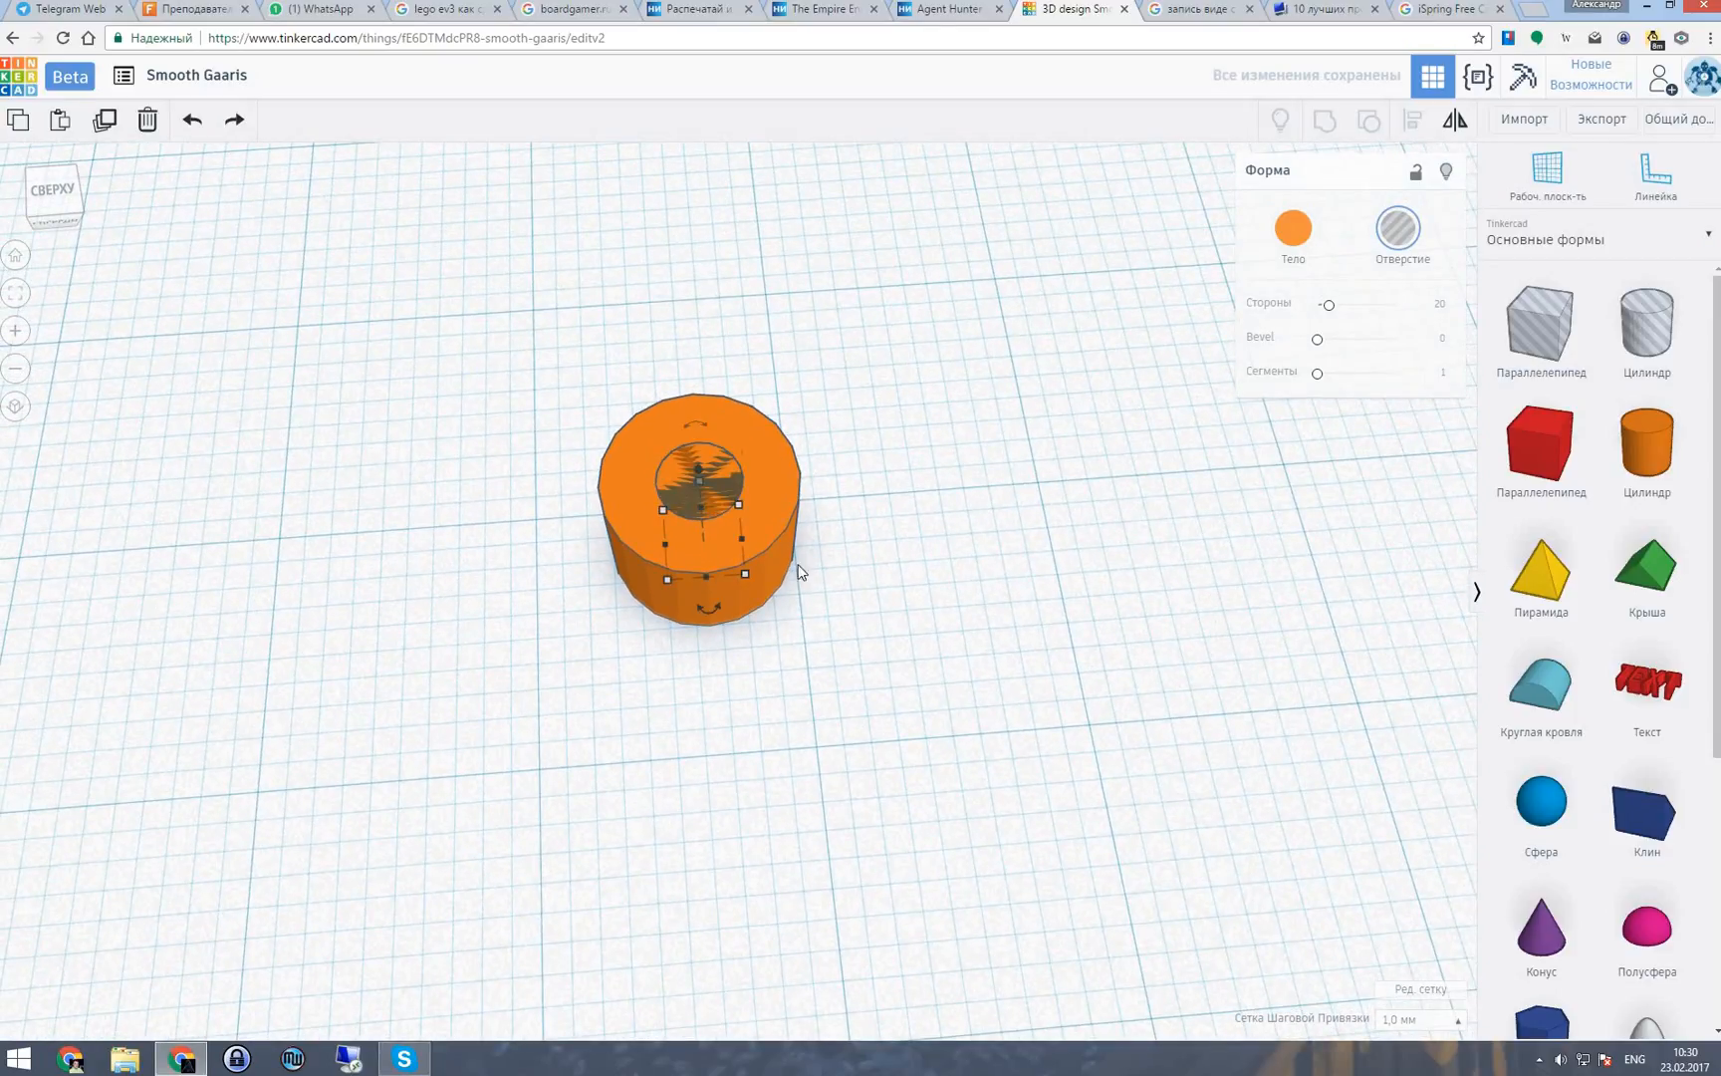
pyautogui.moveTo(797, 566); pyautogui.dragTo(793, 533, button='middle')
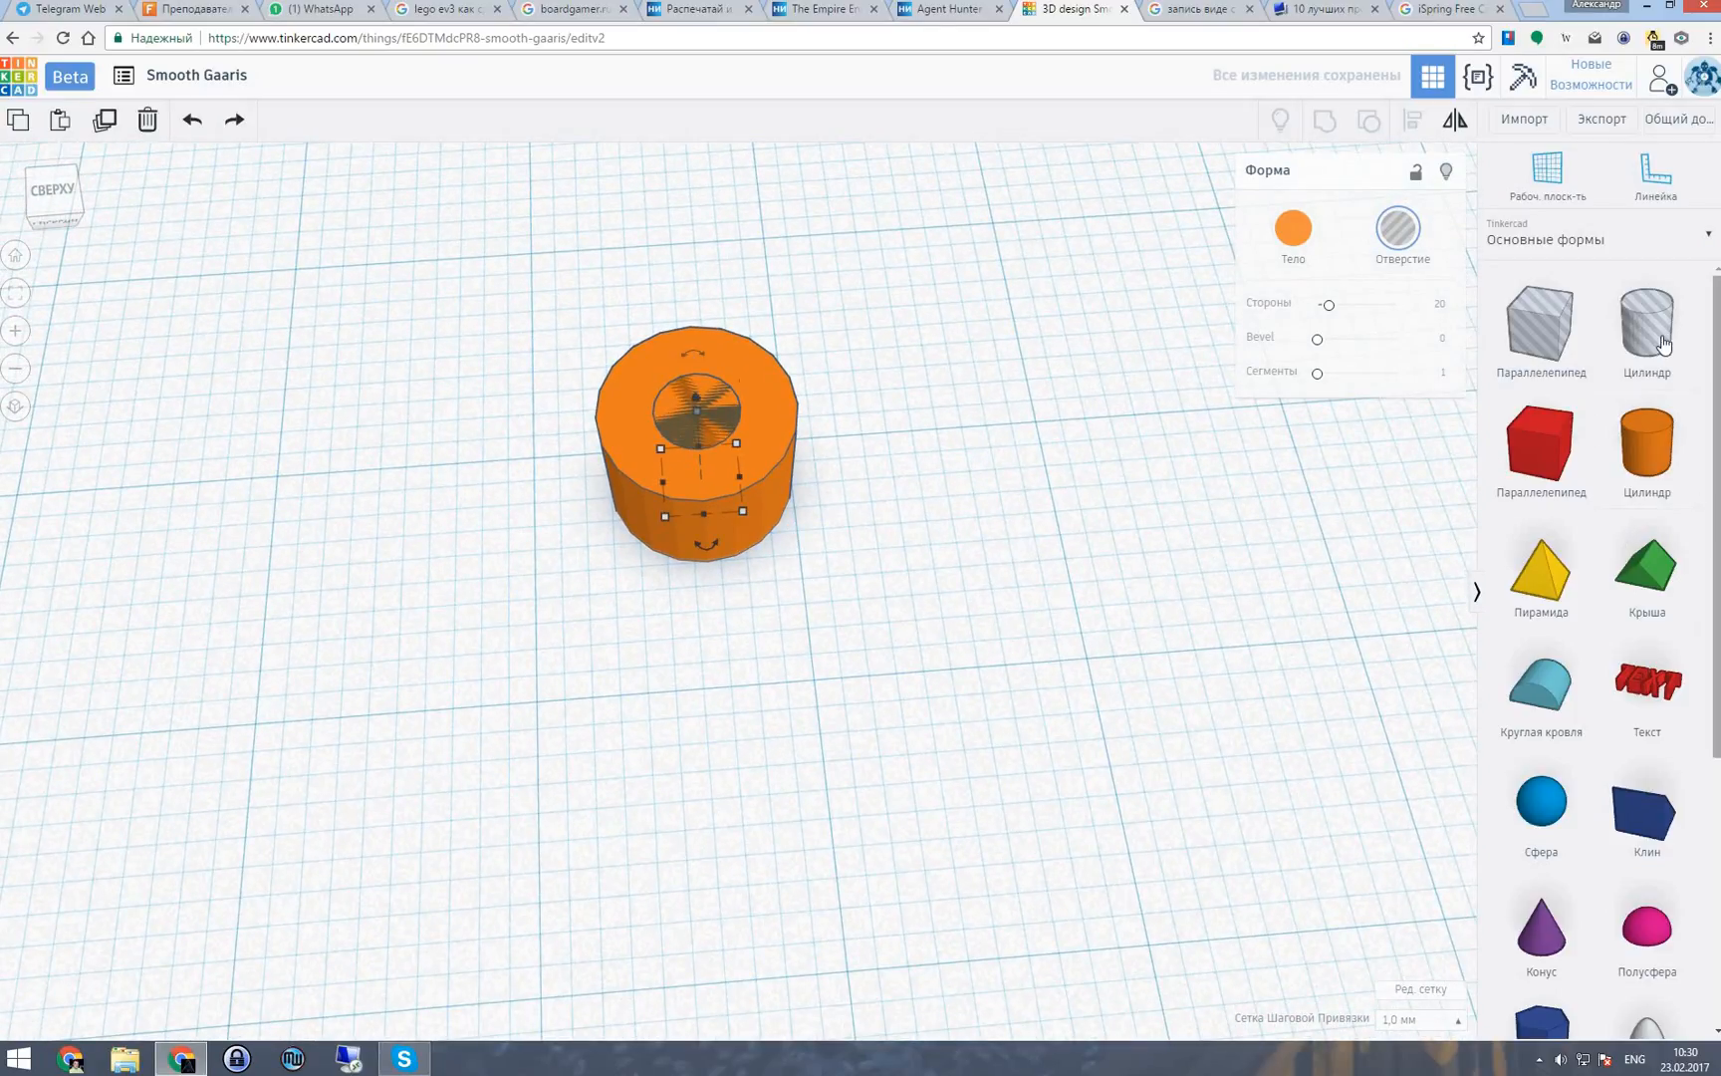
pyautogui.moveTo(1648, 328); pyautogui.dragTo(718, 732)
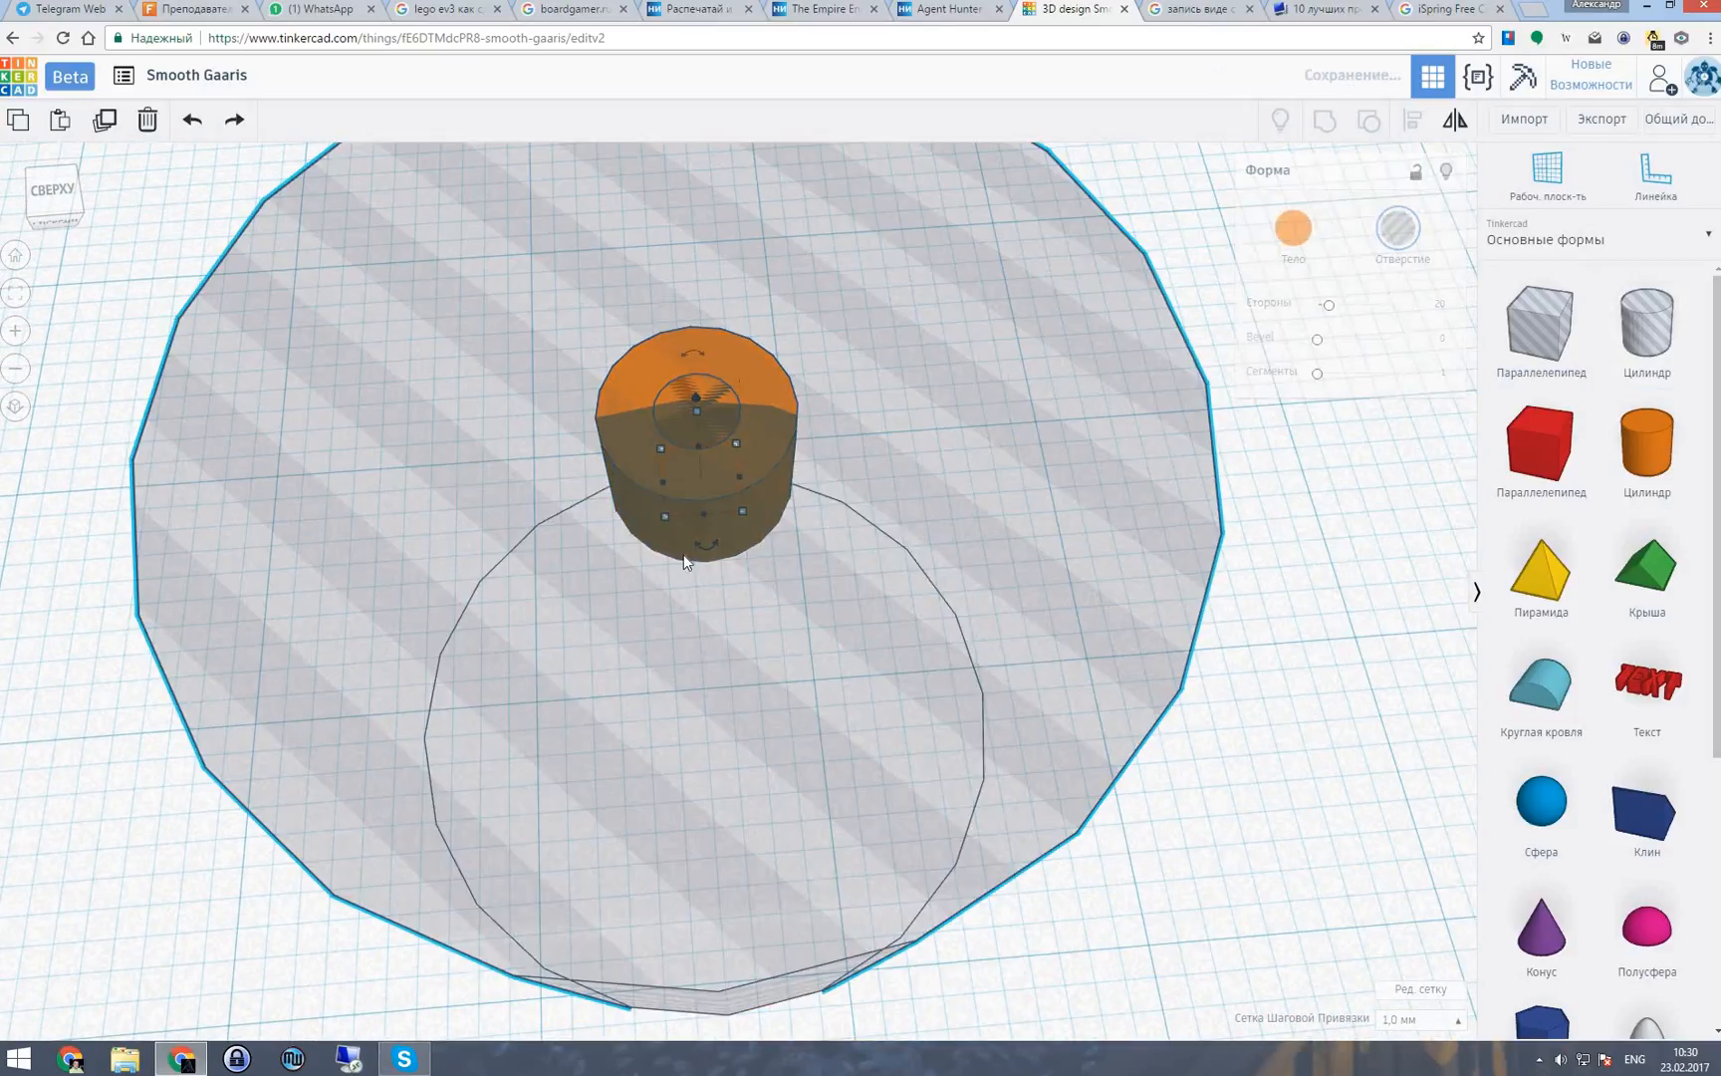
pyautogui.moveTo(677, 788); pyautogui.dragTo(715, 622, button='right')
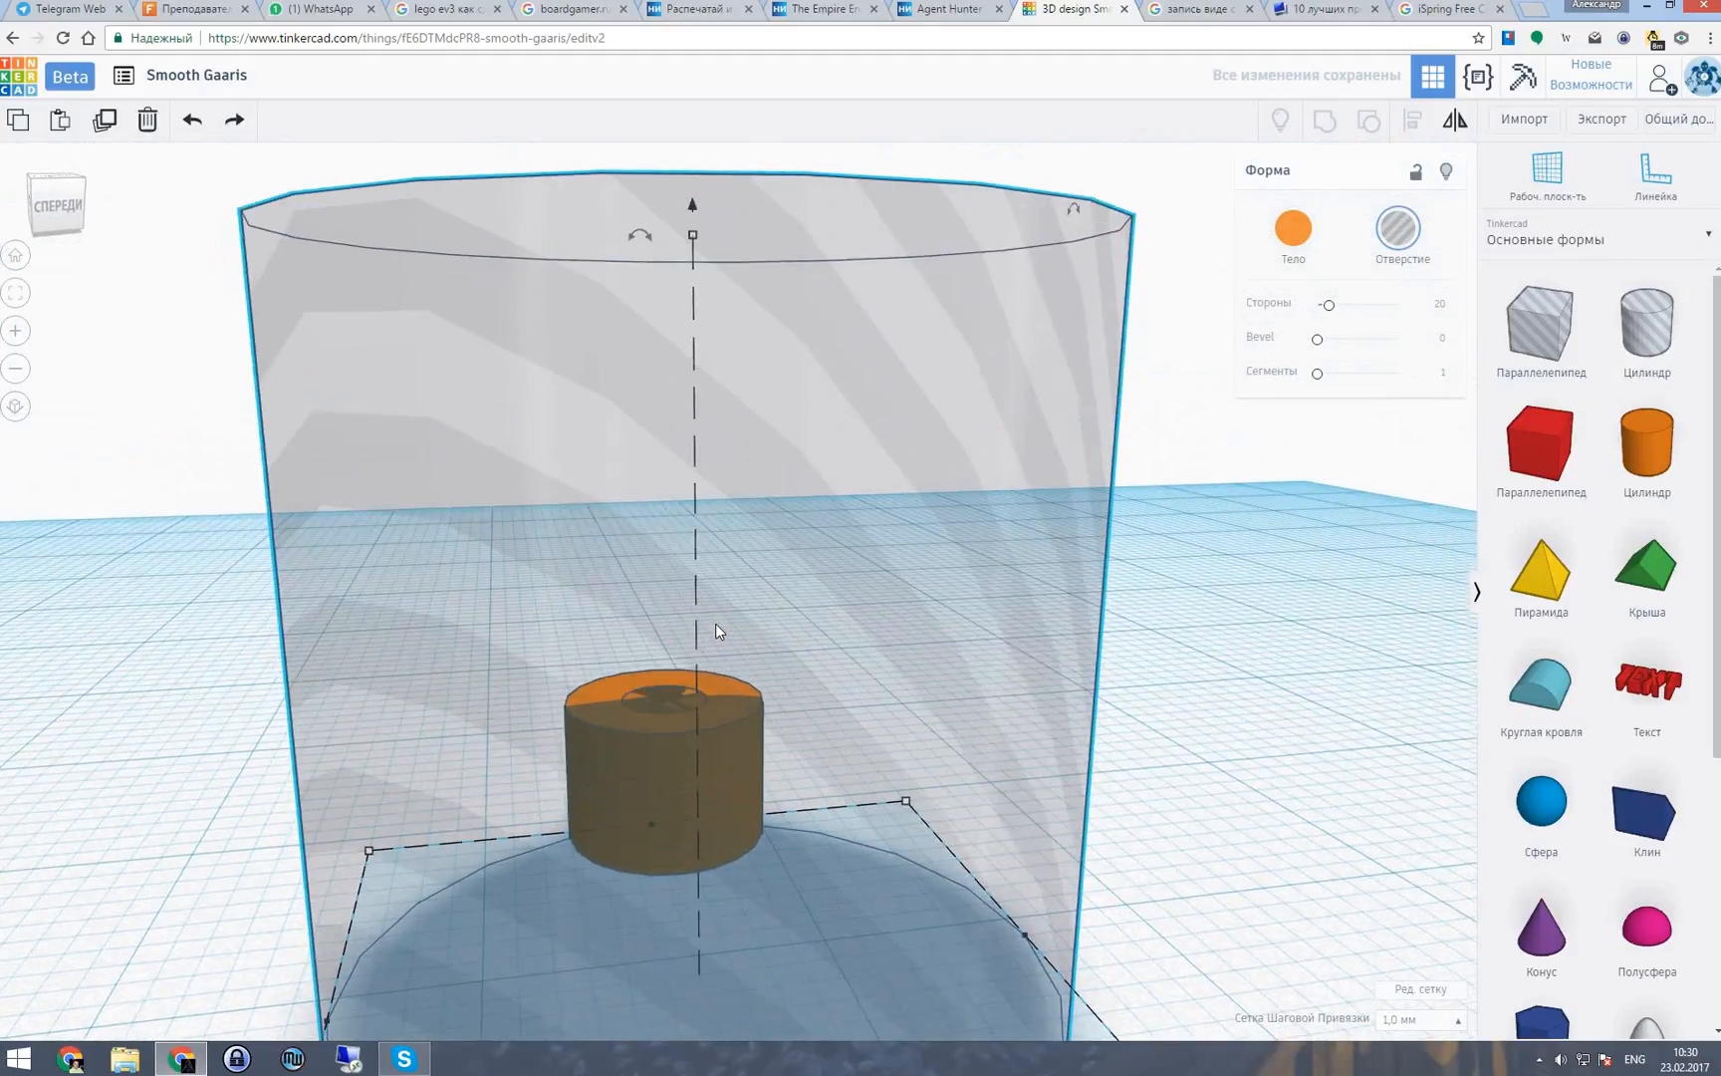
pyautogui.scroll(-2, 715, 622)
pyautogui.click(703, 322)
pyautogui.moveTo(706, 359); pyautogui.dragTo(727, 876)
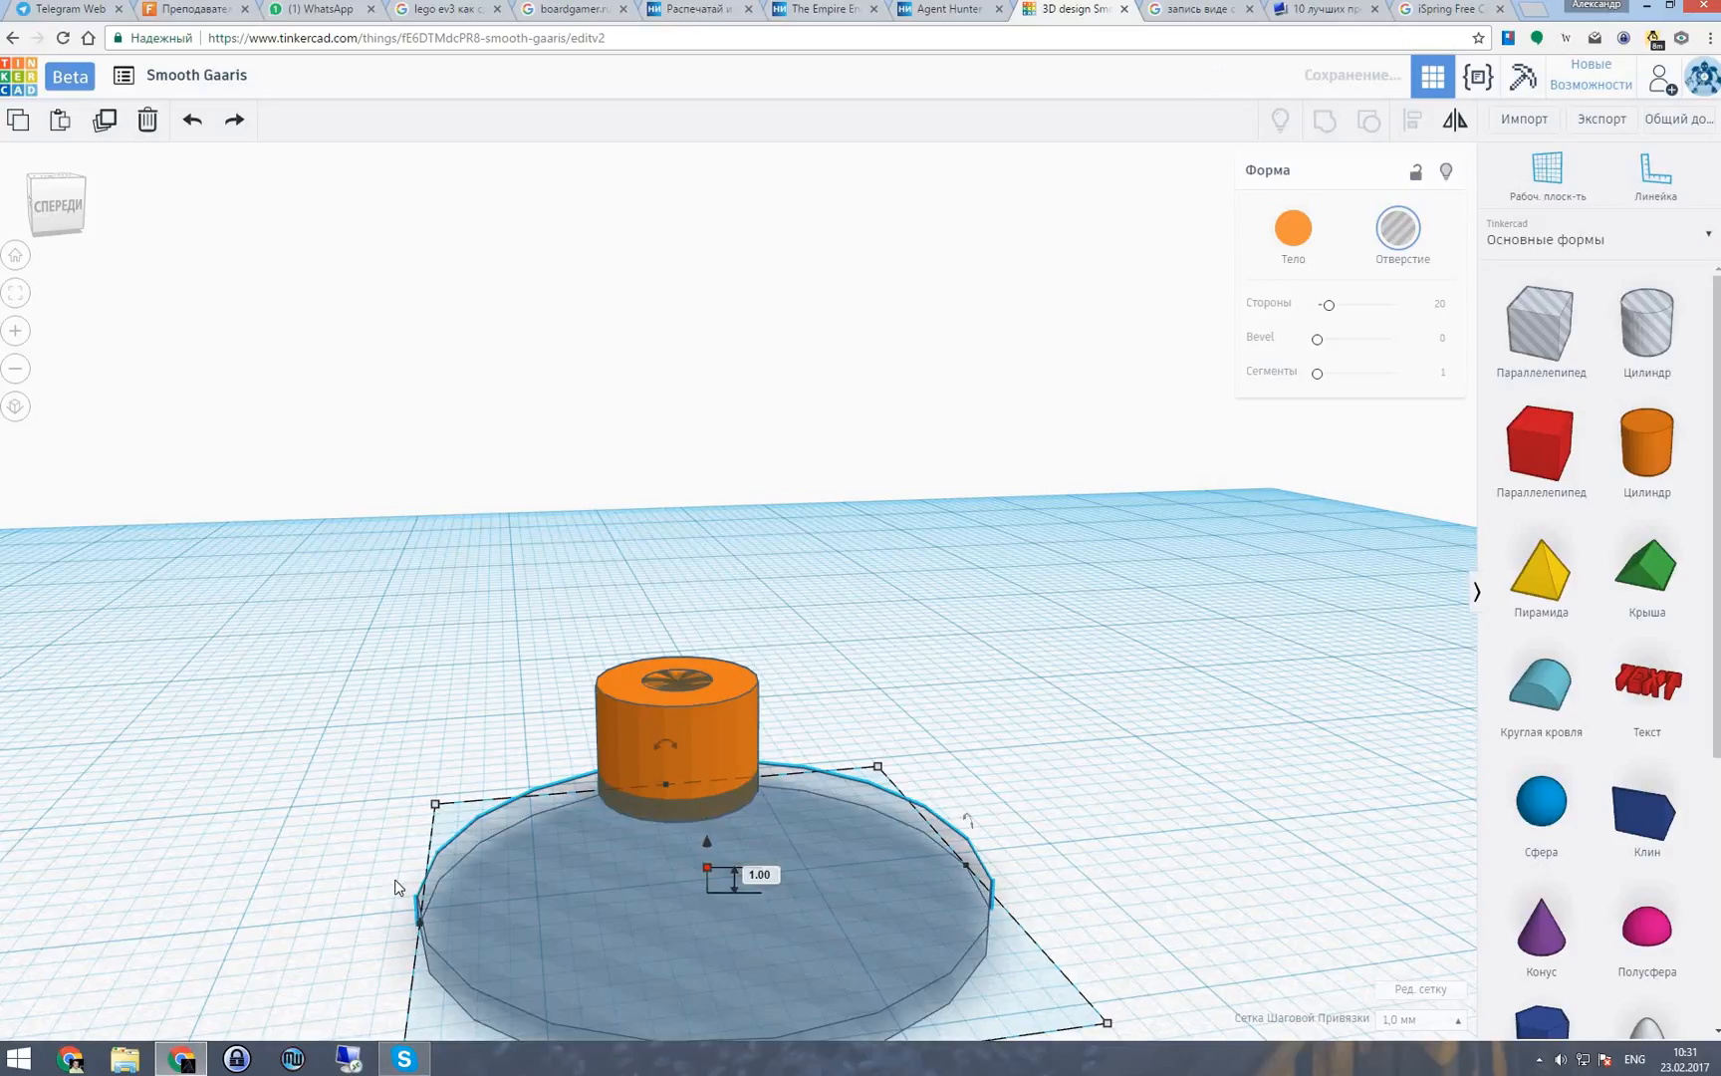
pyautogui.moveTo(426, 928); pyautogui.dragTo(848, 914)
pyautogui.scroll(-2, 847, 887)
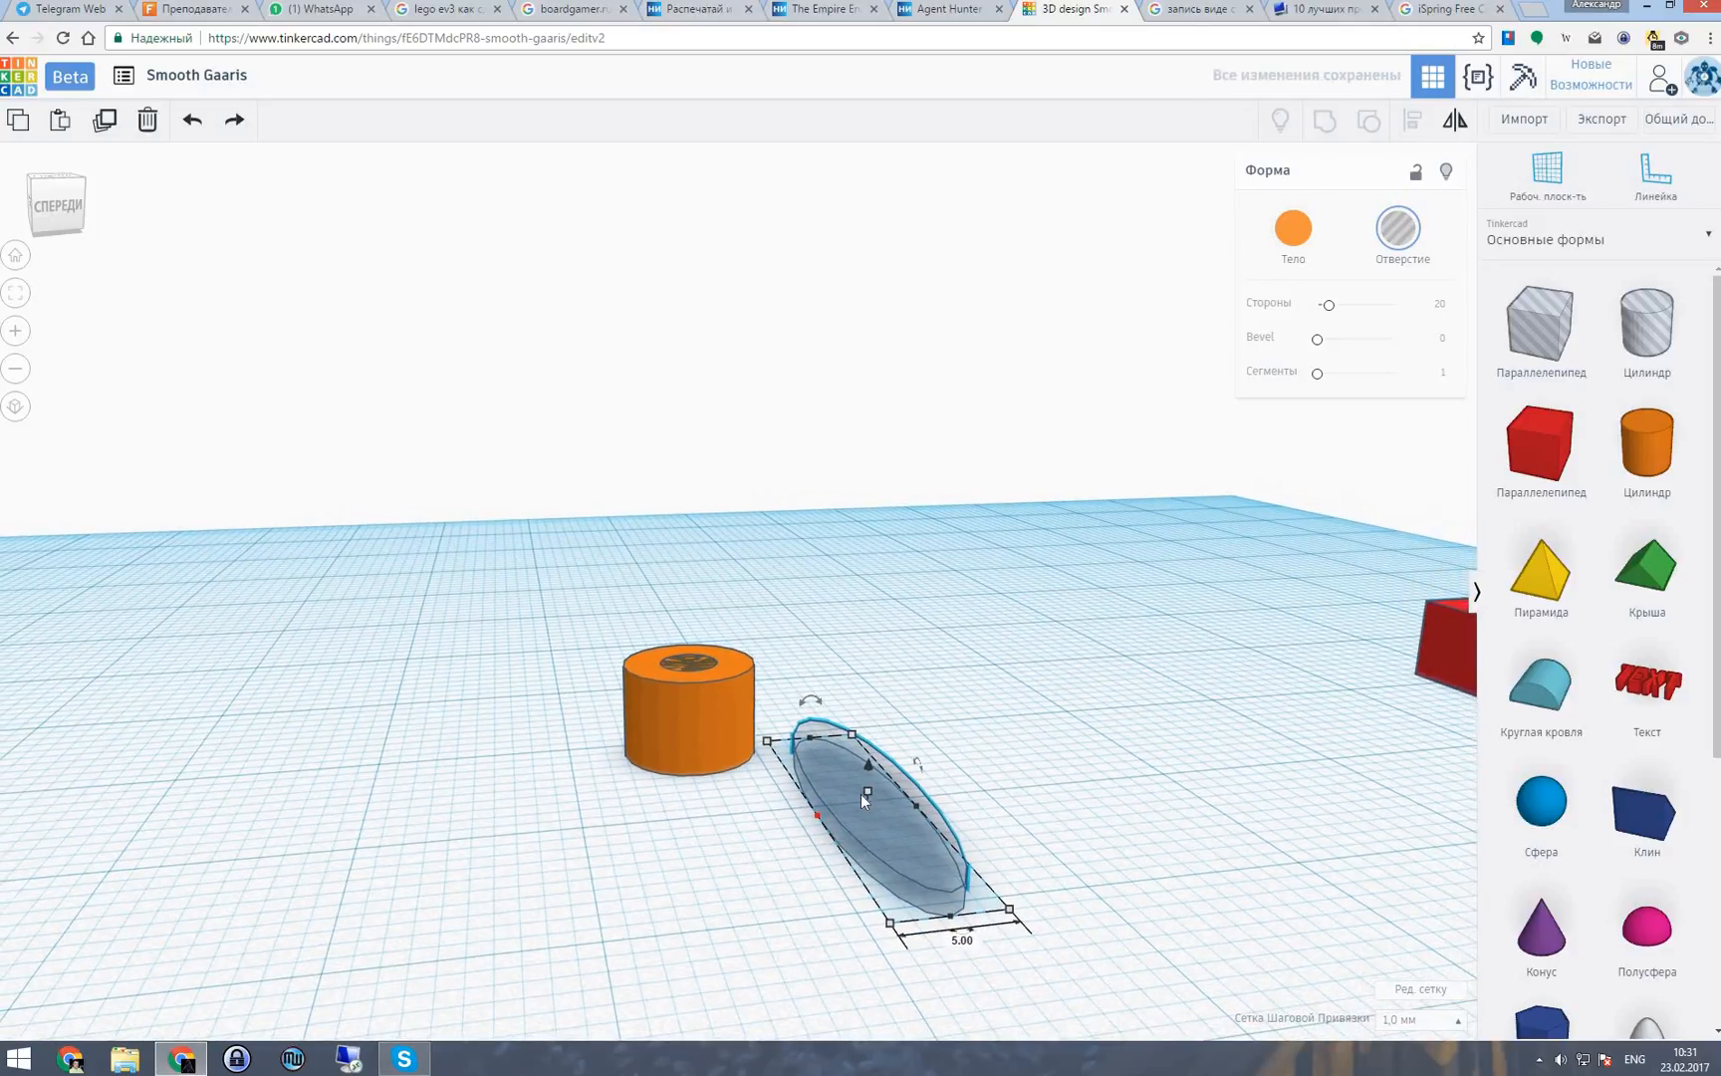
pyautogui.moveTo(953, 924)
pyautogui.mouseDown()
pyautogui.moveTo(841, 771)
pyautogui.moveTo(837, 797)
pyautogui.moveTo(681, 652)
pyautogui.moveTo(721, 880)
pyautogui.moveTo(691, 792)
pyautogui.mouseUp()
pyautogui.scroll(3, 926, 752)
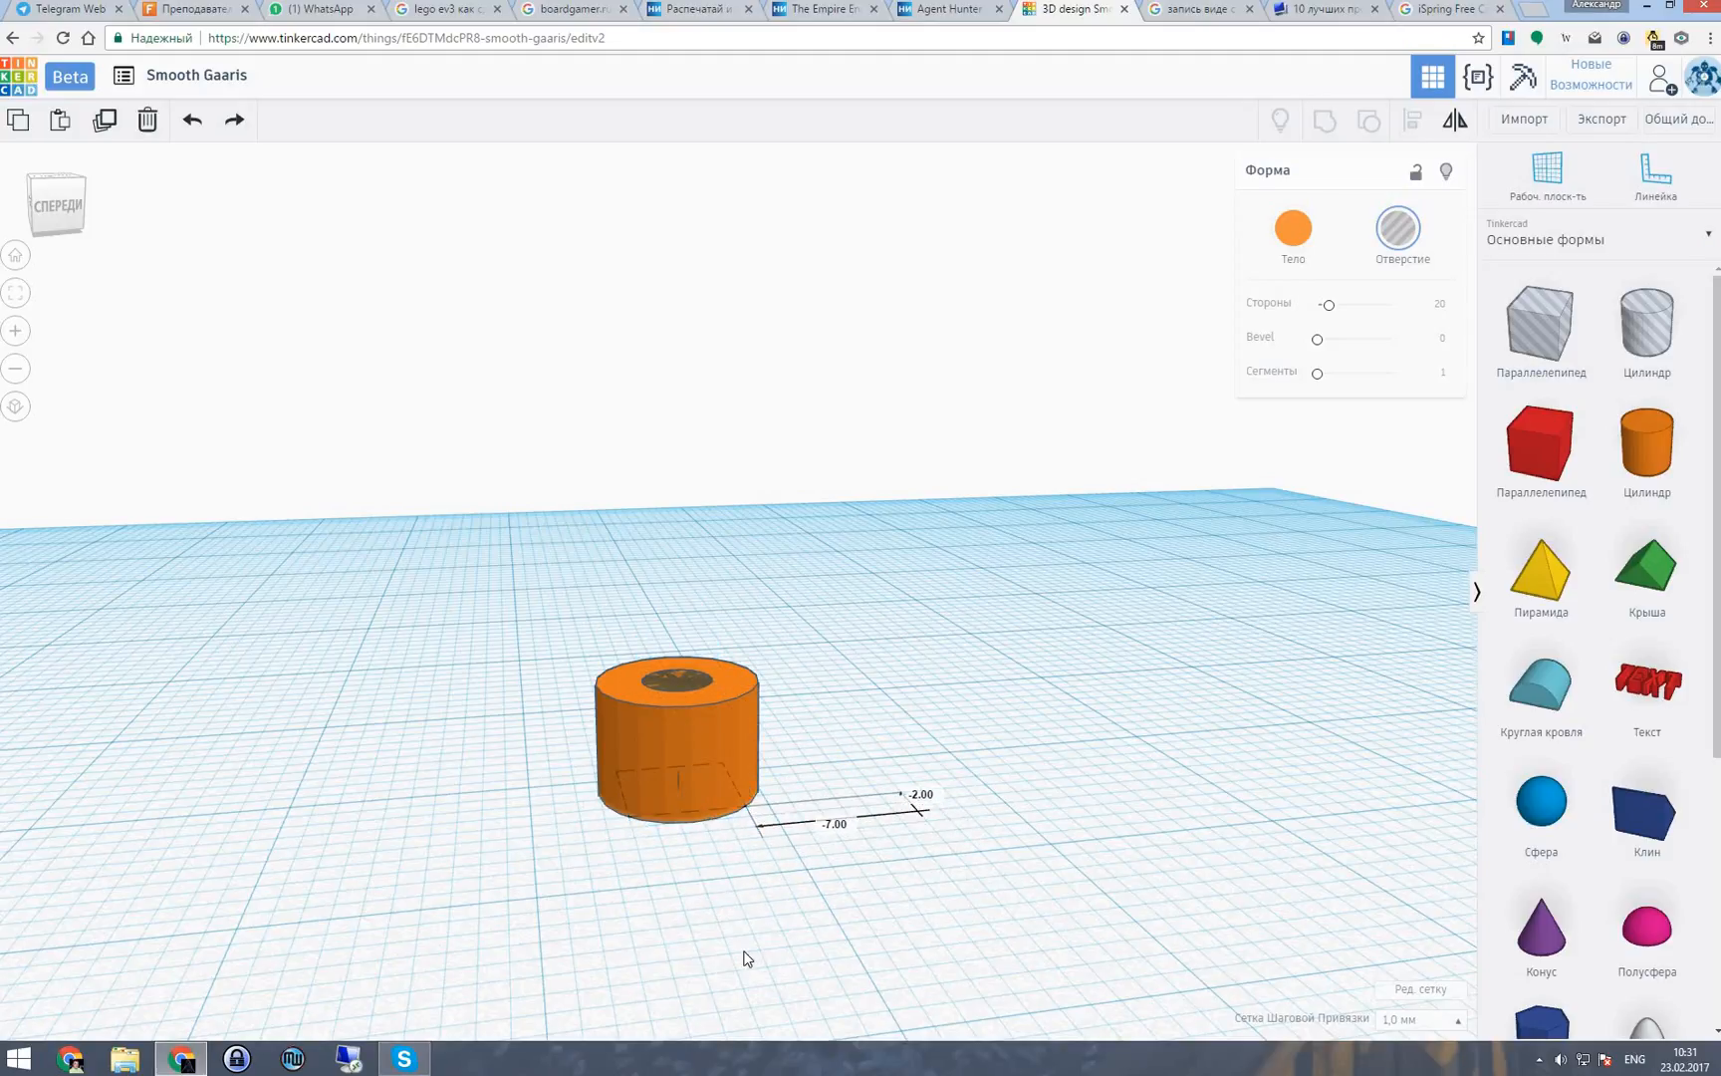
# Duplicate the shallow hole at the cylinder's base and place the copy beside the cylinder.
pyautogui.moveTo(741, 960); pyautogui.dragTo(821, 509, button='right')
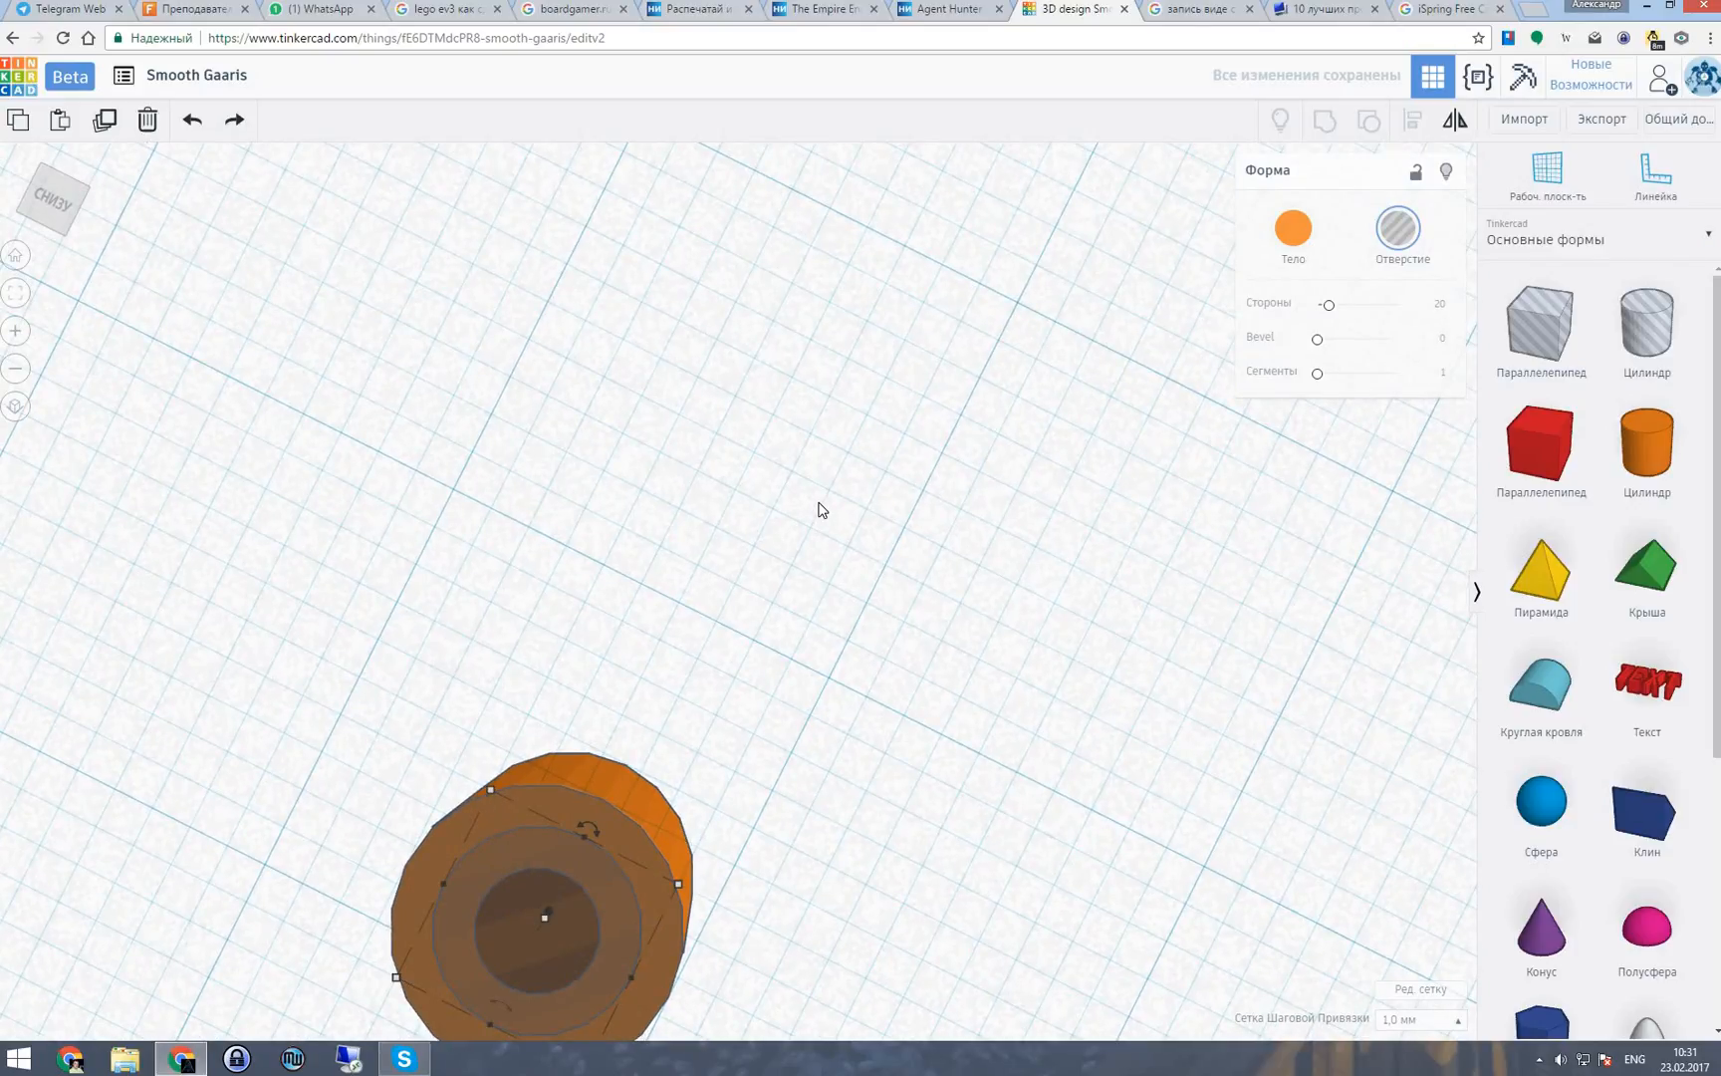
pyautogui.moveTo(629, 953); pyautogui.dragTo(929, 910)
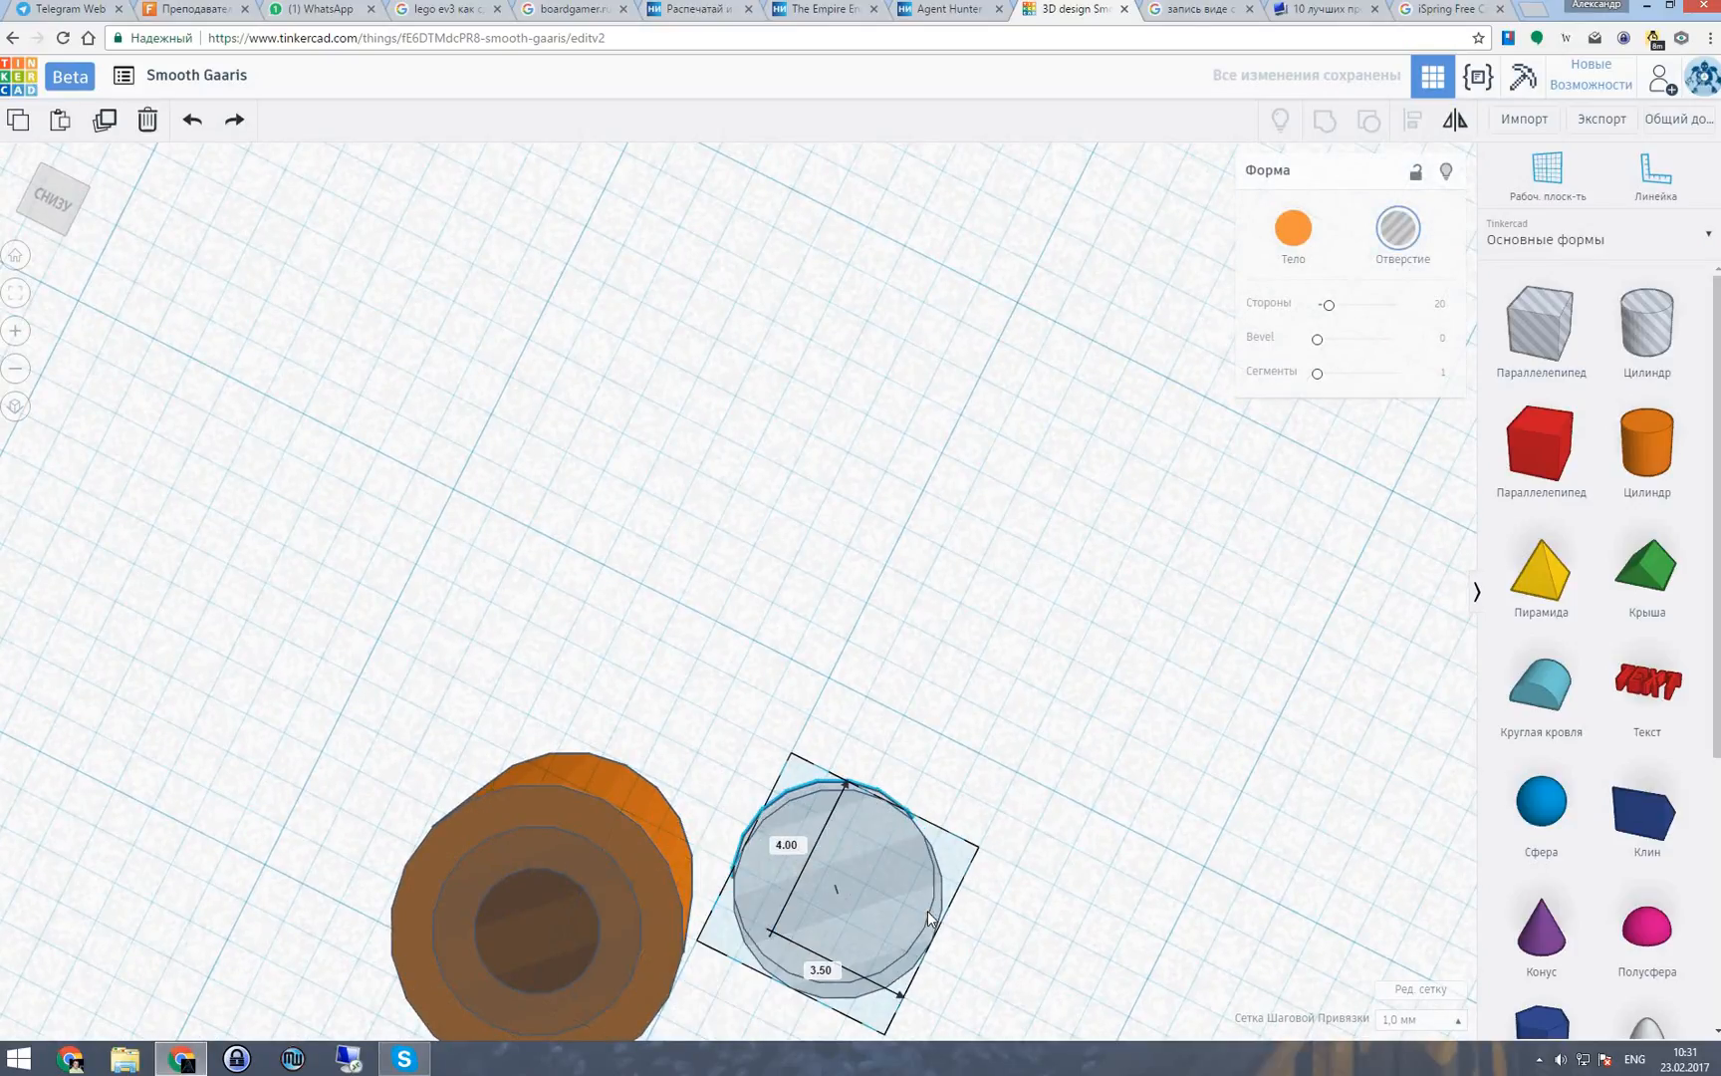
pyautogui.moveTo(972, 666); pyautogui.dragTo(877, 981, button='right')
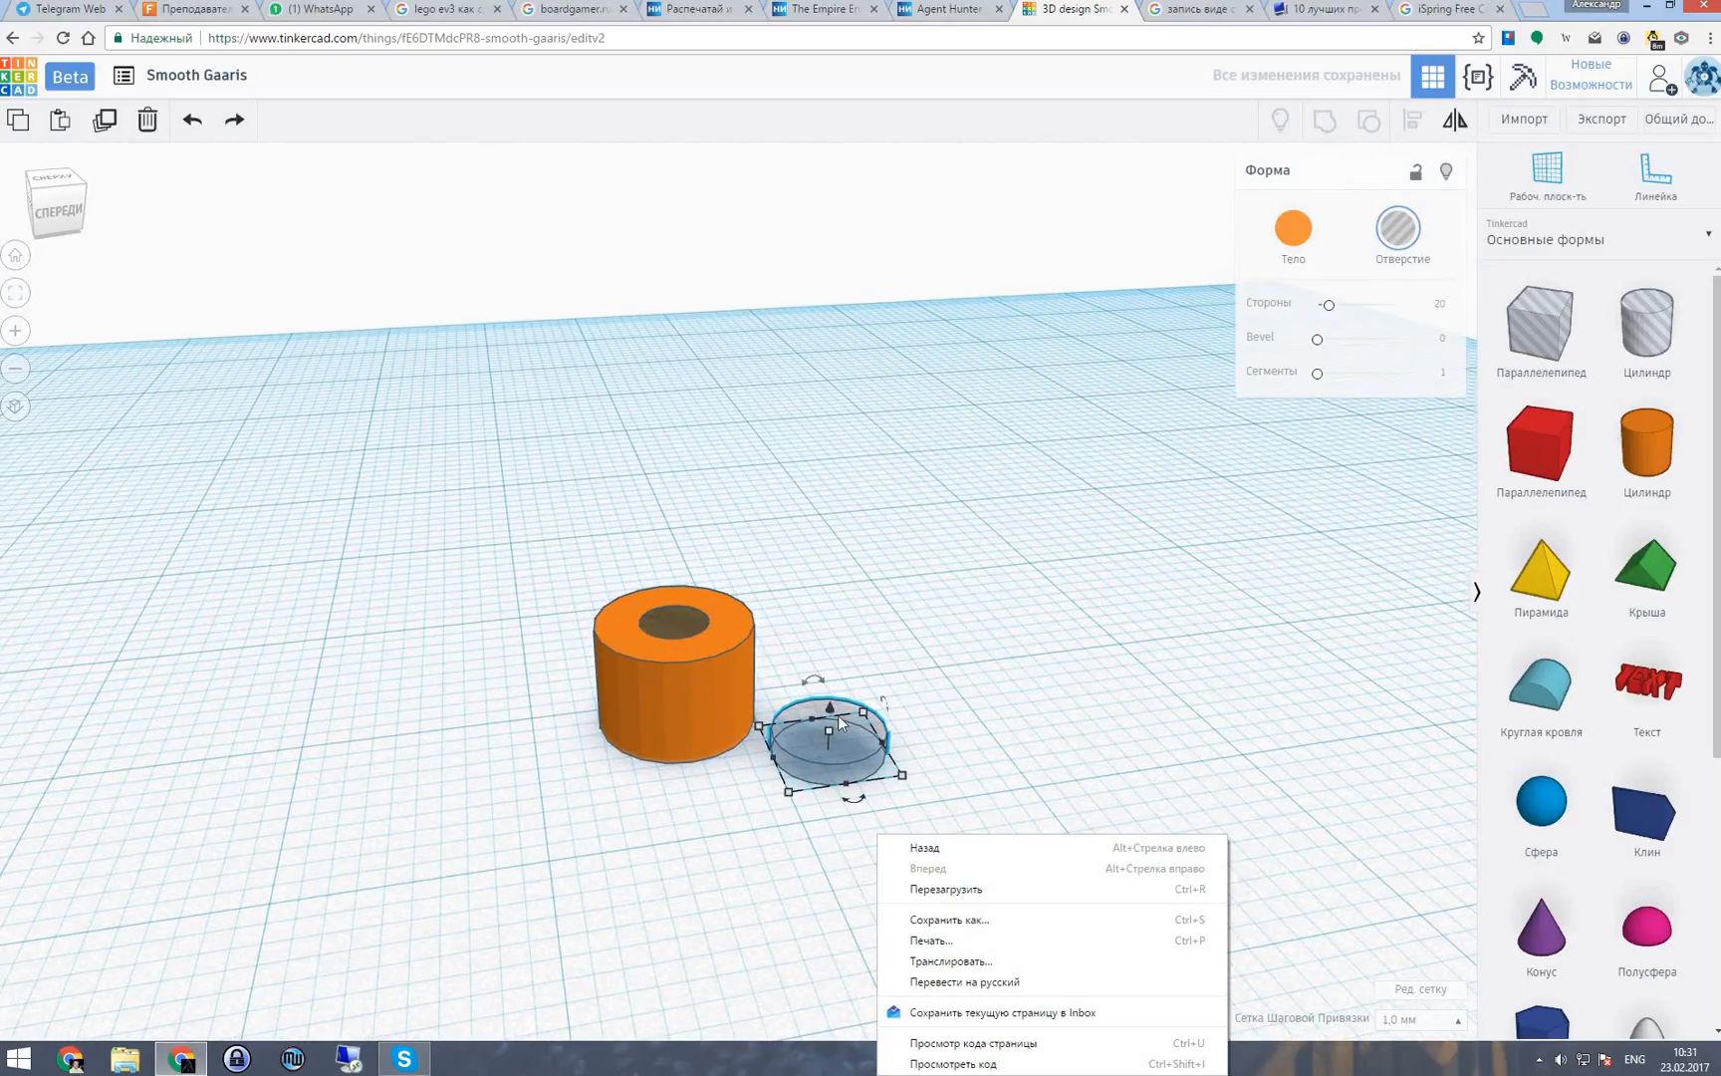
pyautogui.click(988, 623)
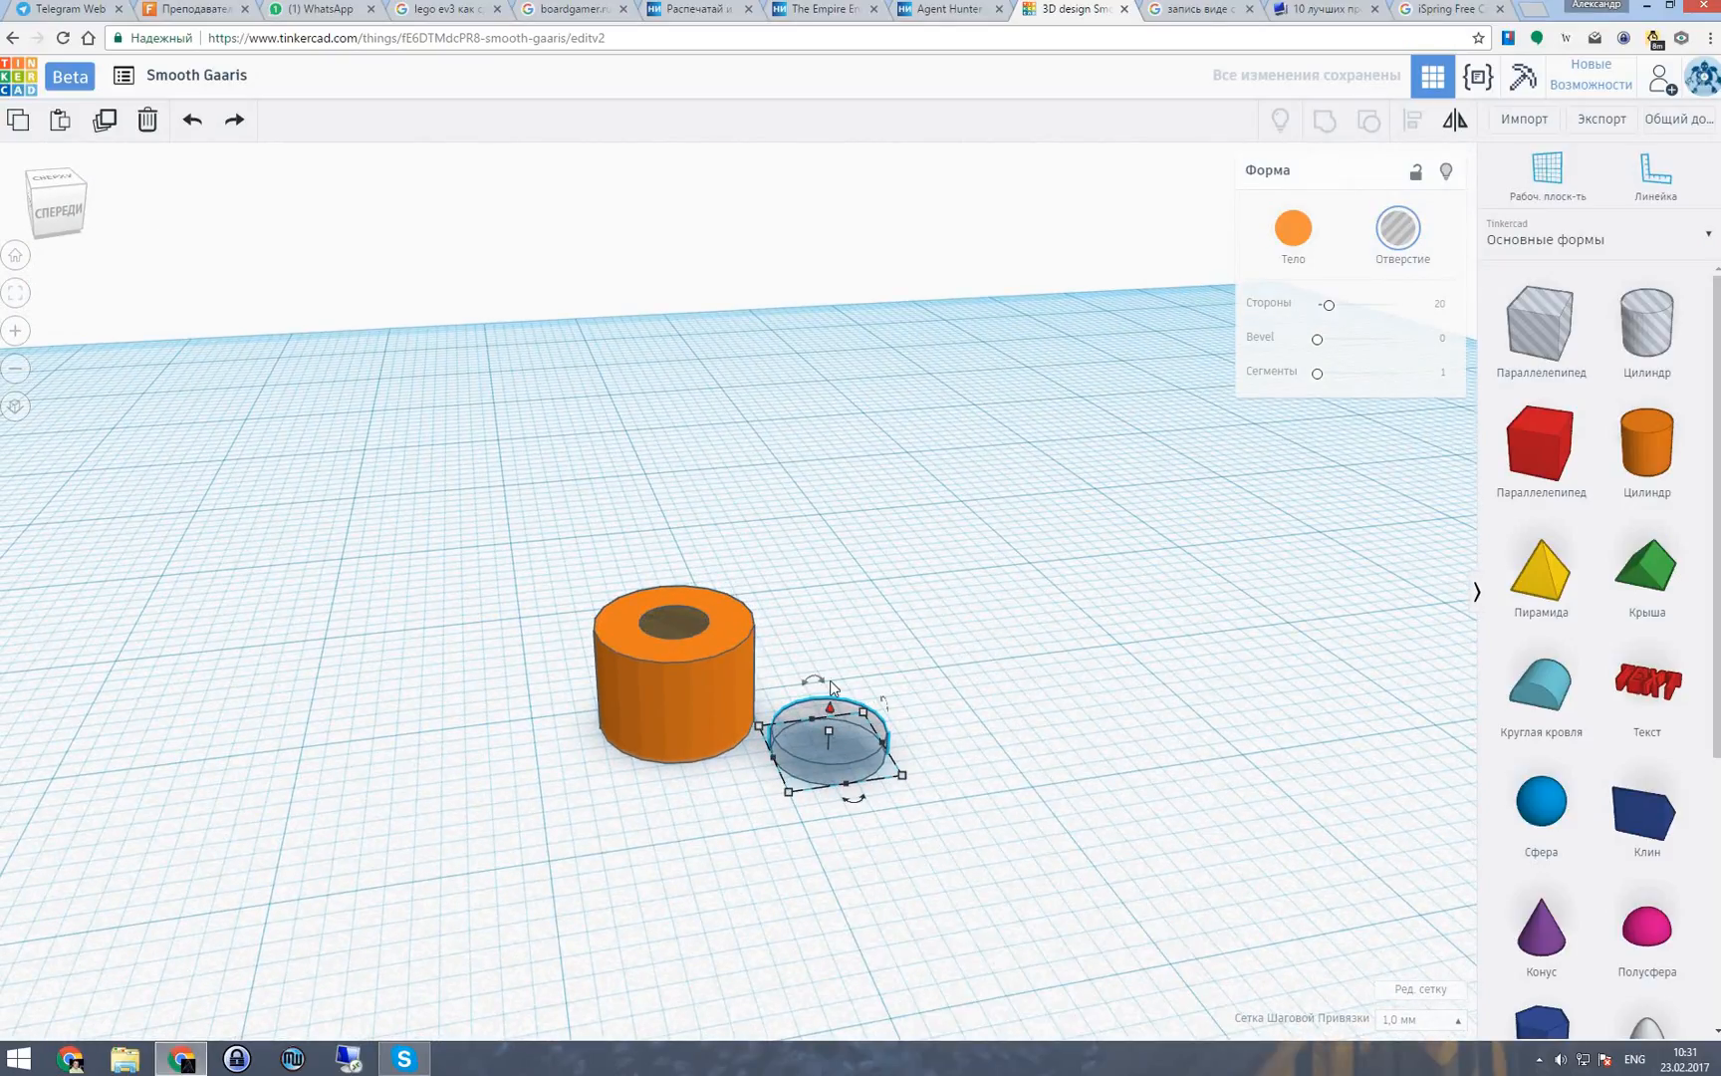
# Raise the copied hole to 4 mm above the workplane and center it in the orange cylinder's upper face.
pyautogui.moveTo(831, 706); pyautogui.dragTo(676, 615)
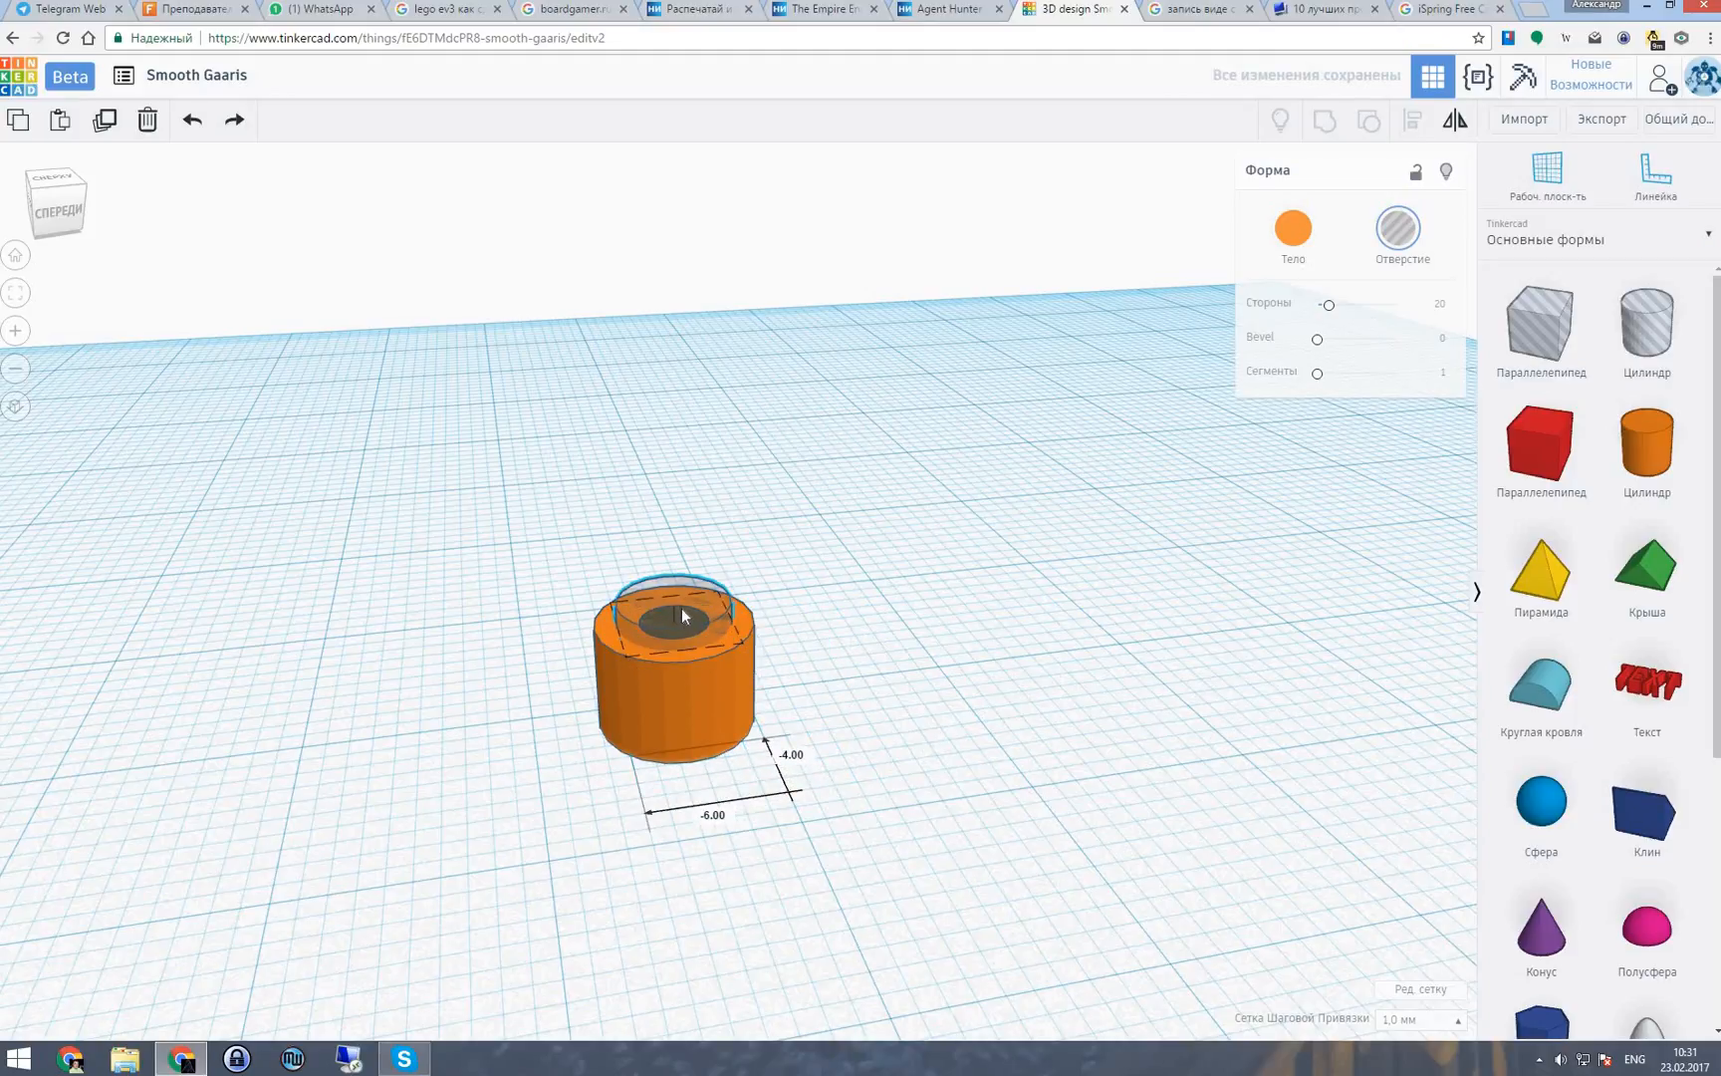
pyautogui.moveTo(809, 598); pyautogui.dragTo(769, 886, button='right')
pyautogui.moveTo(755, 348); pyautogui.dragTo(767, 566, button='right')
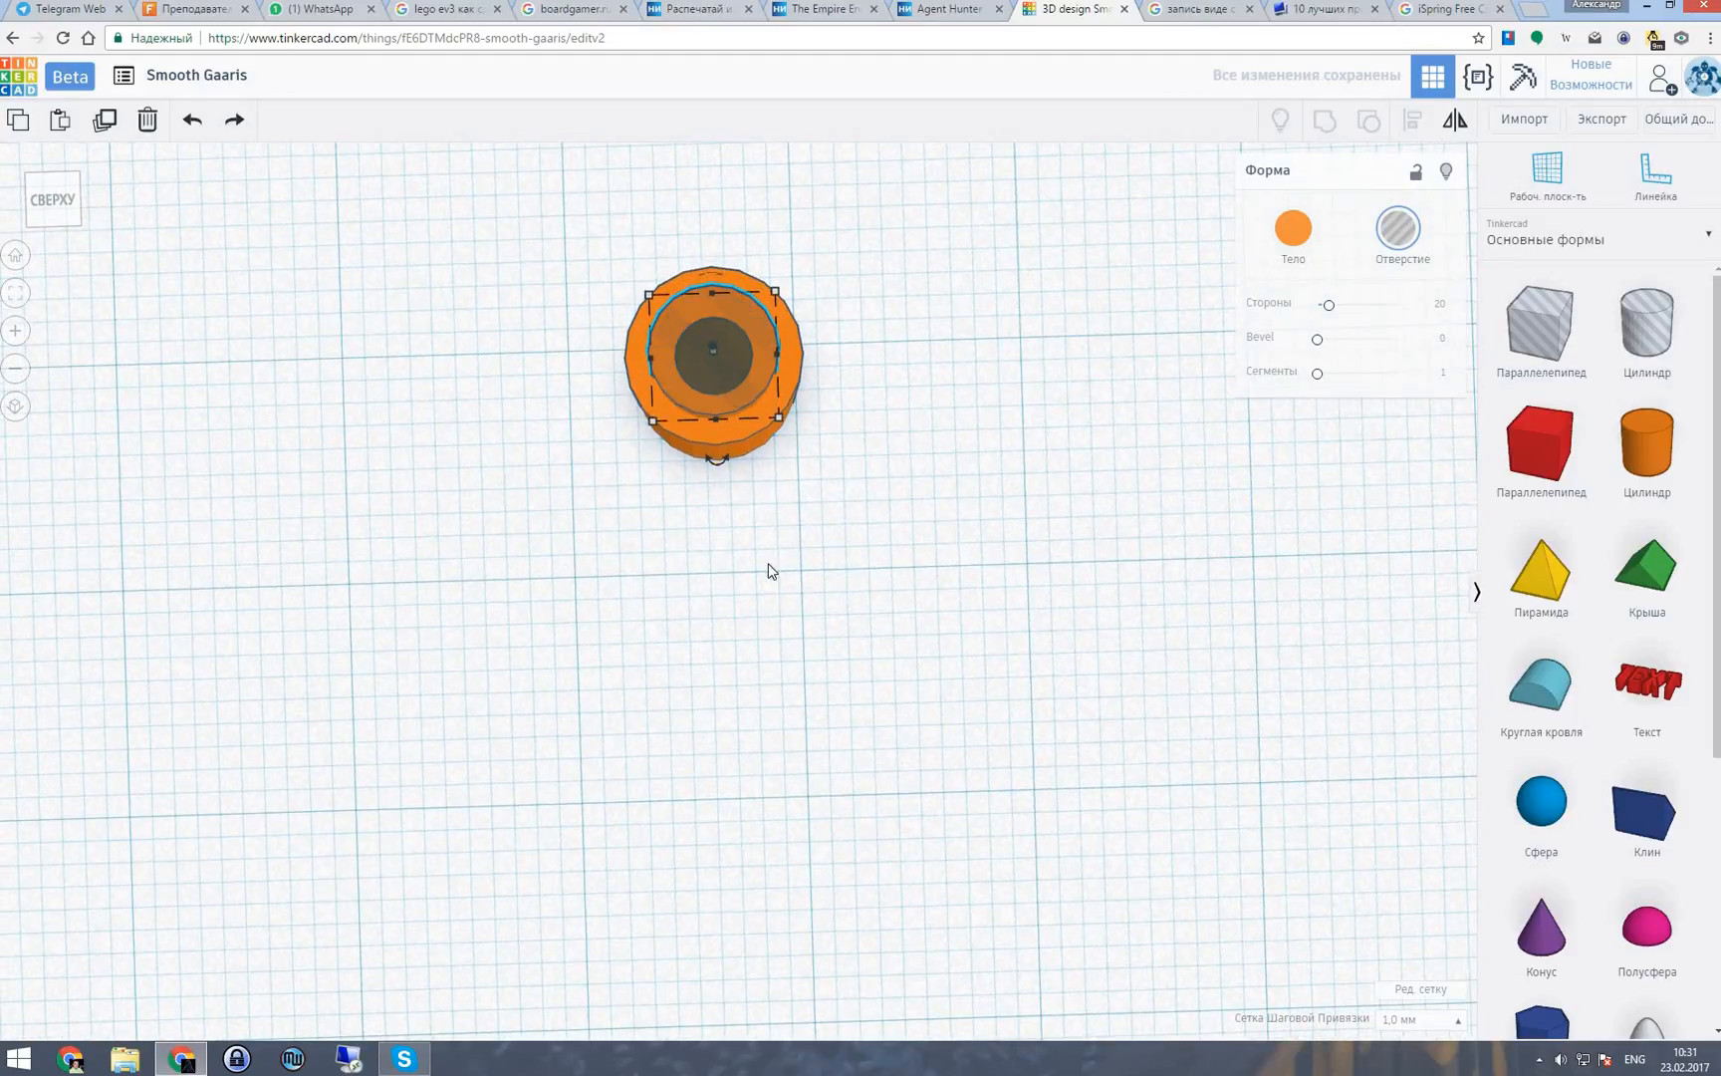
pyautogui.moveTo(821, 375)
pyautogui.mouseDown(button='right')
pyautogui.moveTo(842, 301)
pyautogui.moveTo(825, 343)
pyautogui.mouseUp(button='right')
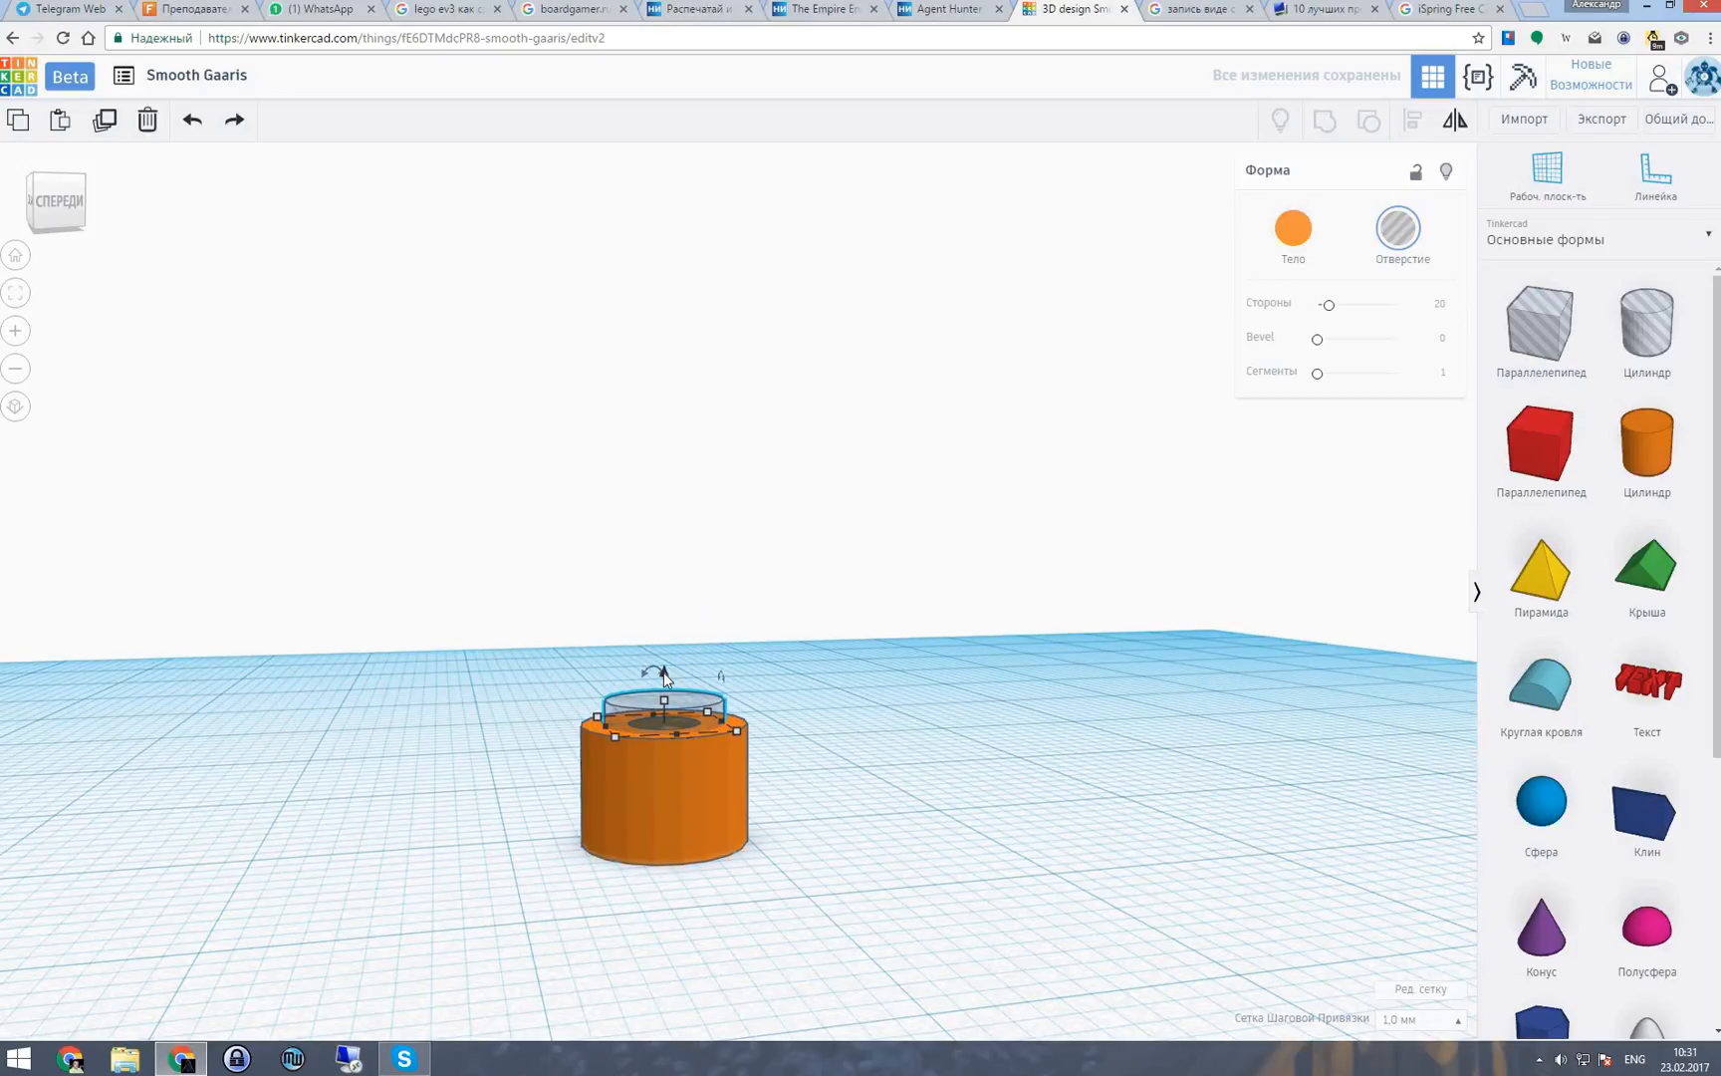
pyautogui.moveTo(665, 678); pyautogui.dragTo(663, 685)
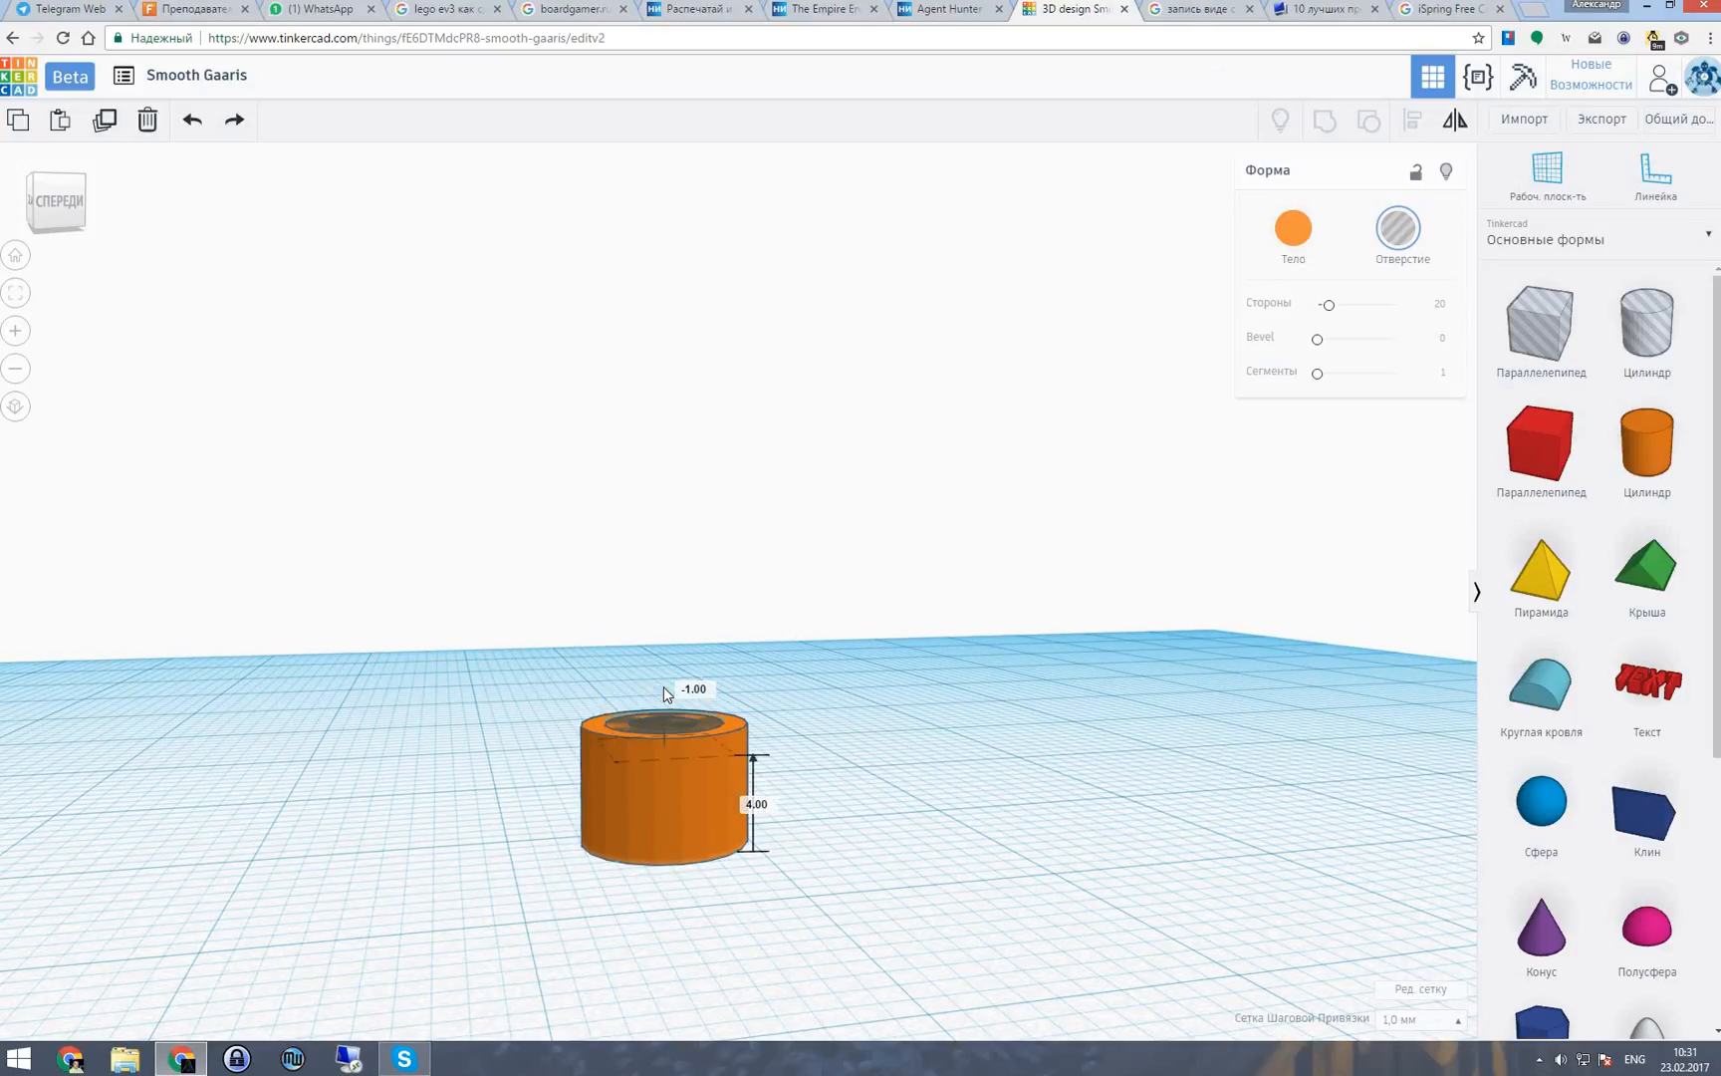
# Group the orange cylinder with its three holes to cut the bore and both end recesses.
pyautogui.moveTo(822, 579); pyautogui.dragTo(556, 483, button='right')
pyautogui.moveTo(382, 356); pyautogui.dragTo(887, 687)
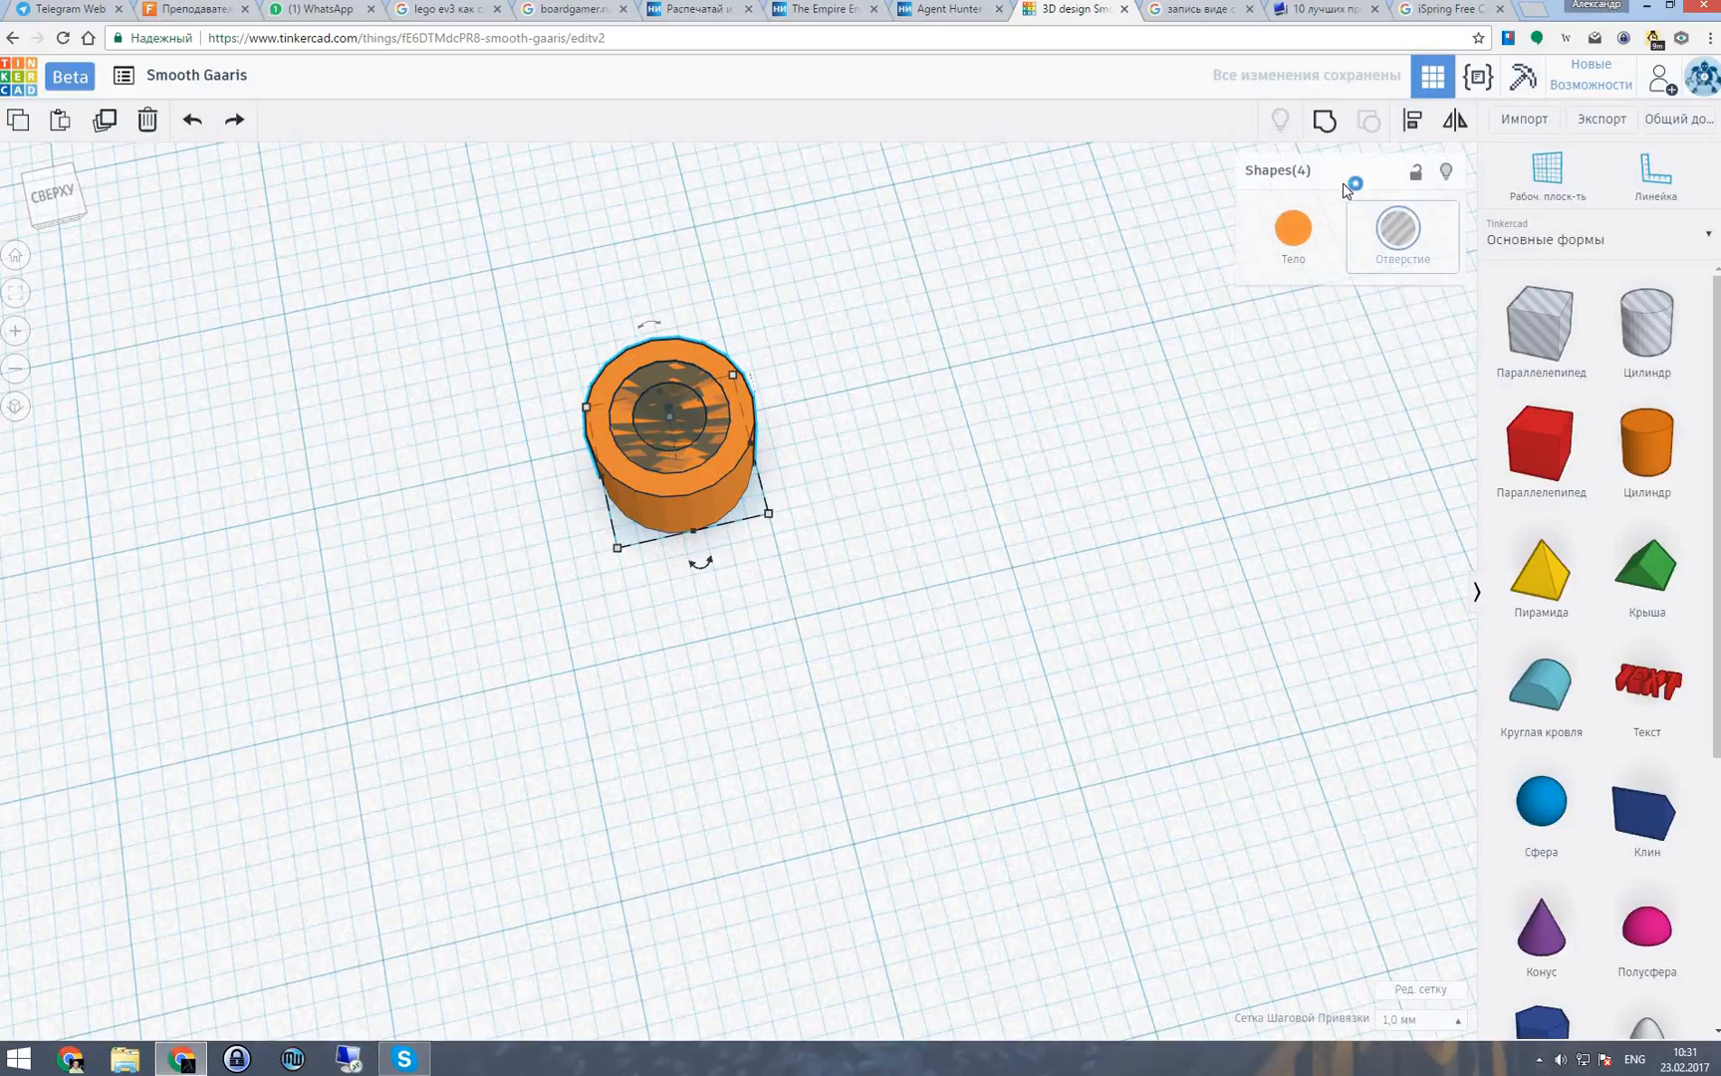
pyautogui.click(1323, 121)
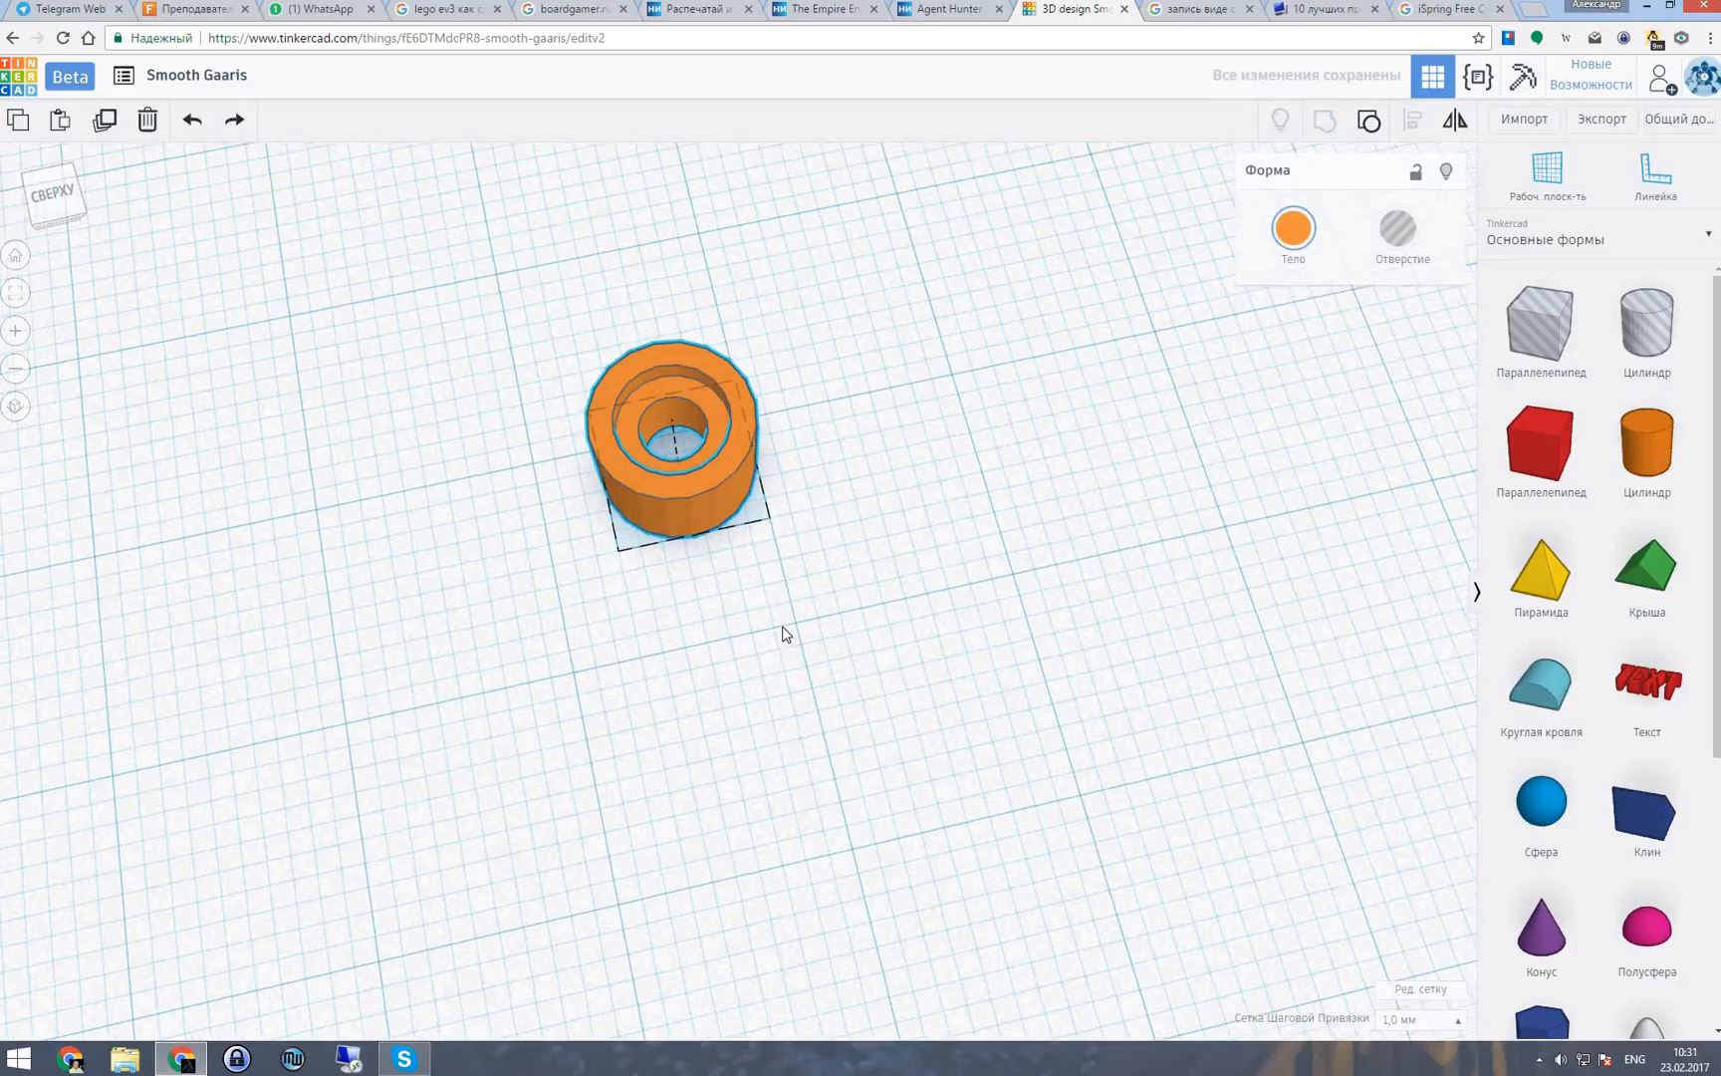
pyautogui.moveTo(783, 628); pyautogui.dragTo(703, 552, button='right')
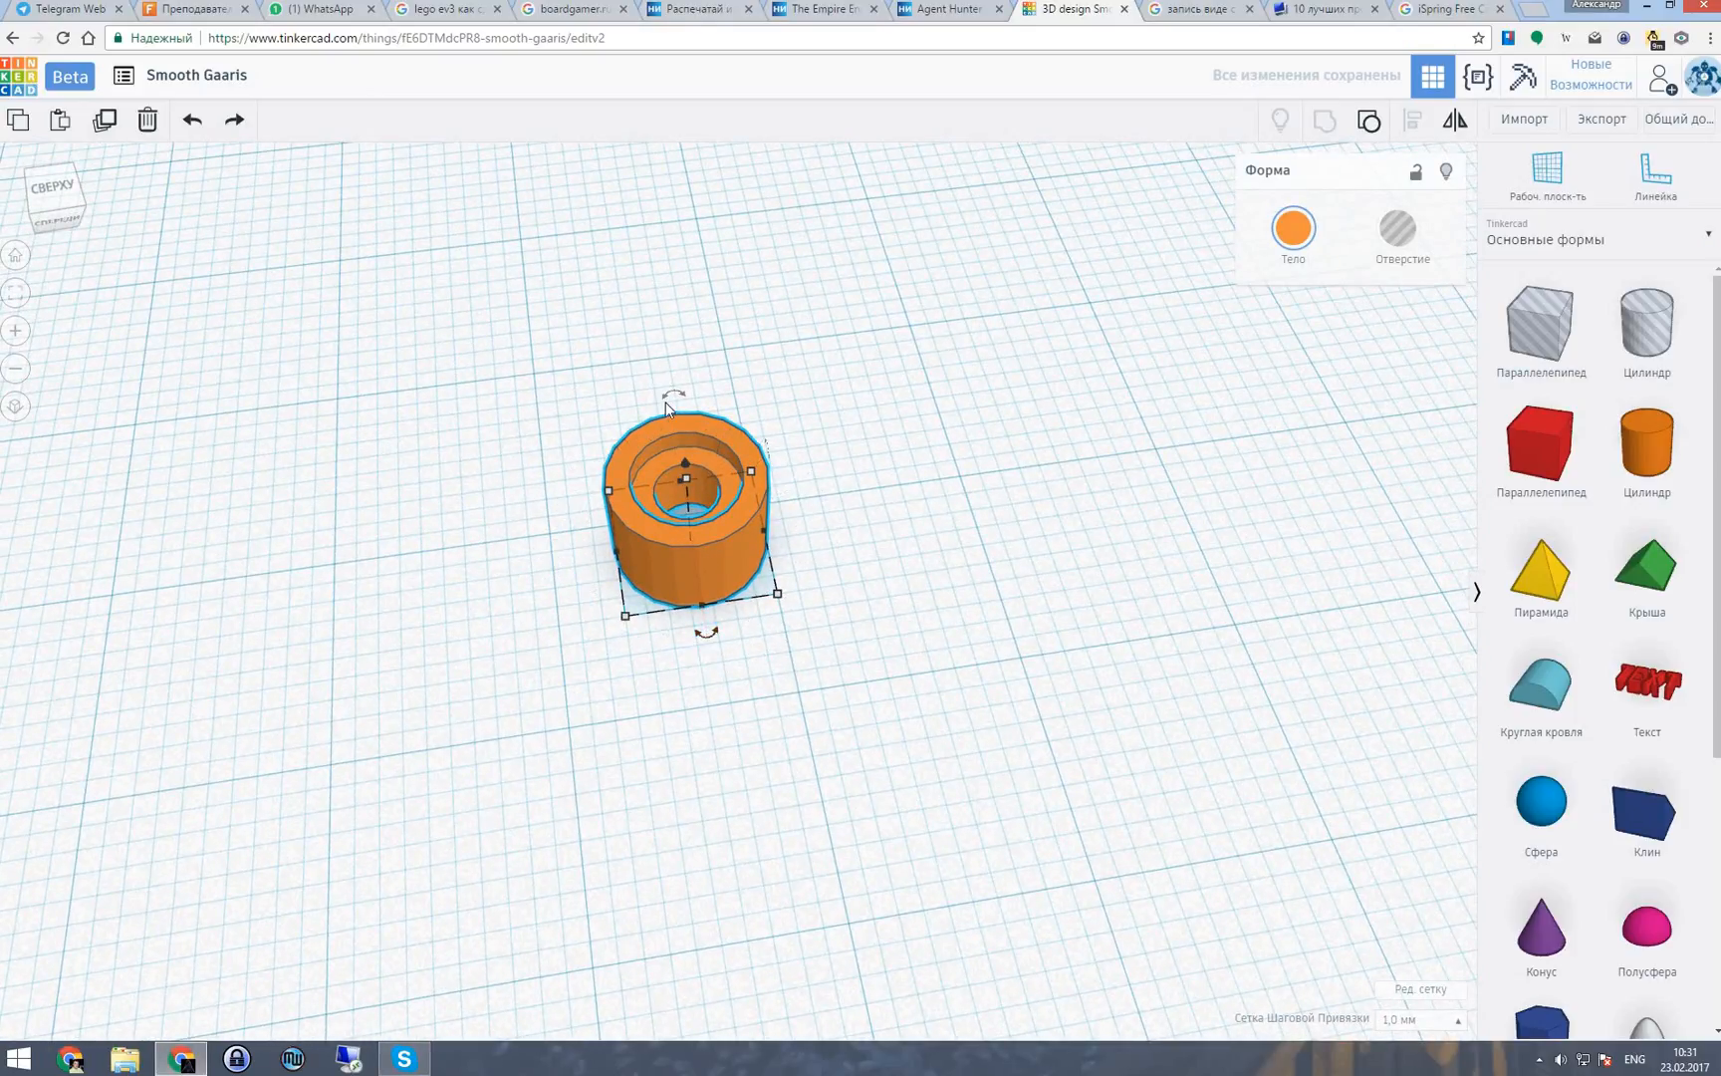
# Tip the grouped orange ring 90° onto its side and rotate it 90° back upright.
pyautogui.moveTo(665, 403); pyautogui.dragTo(824, 422)
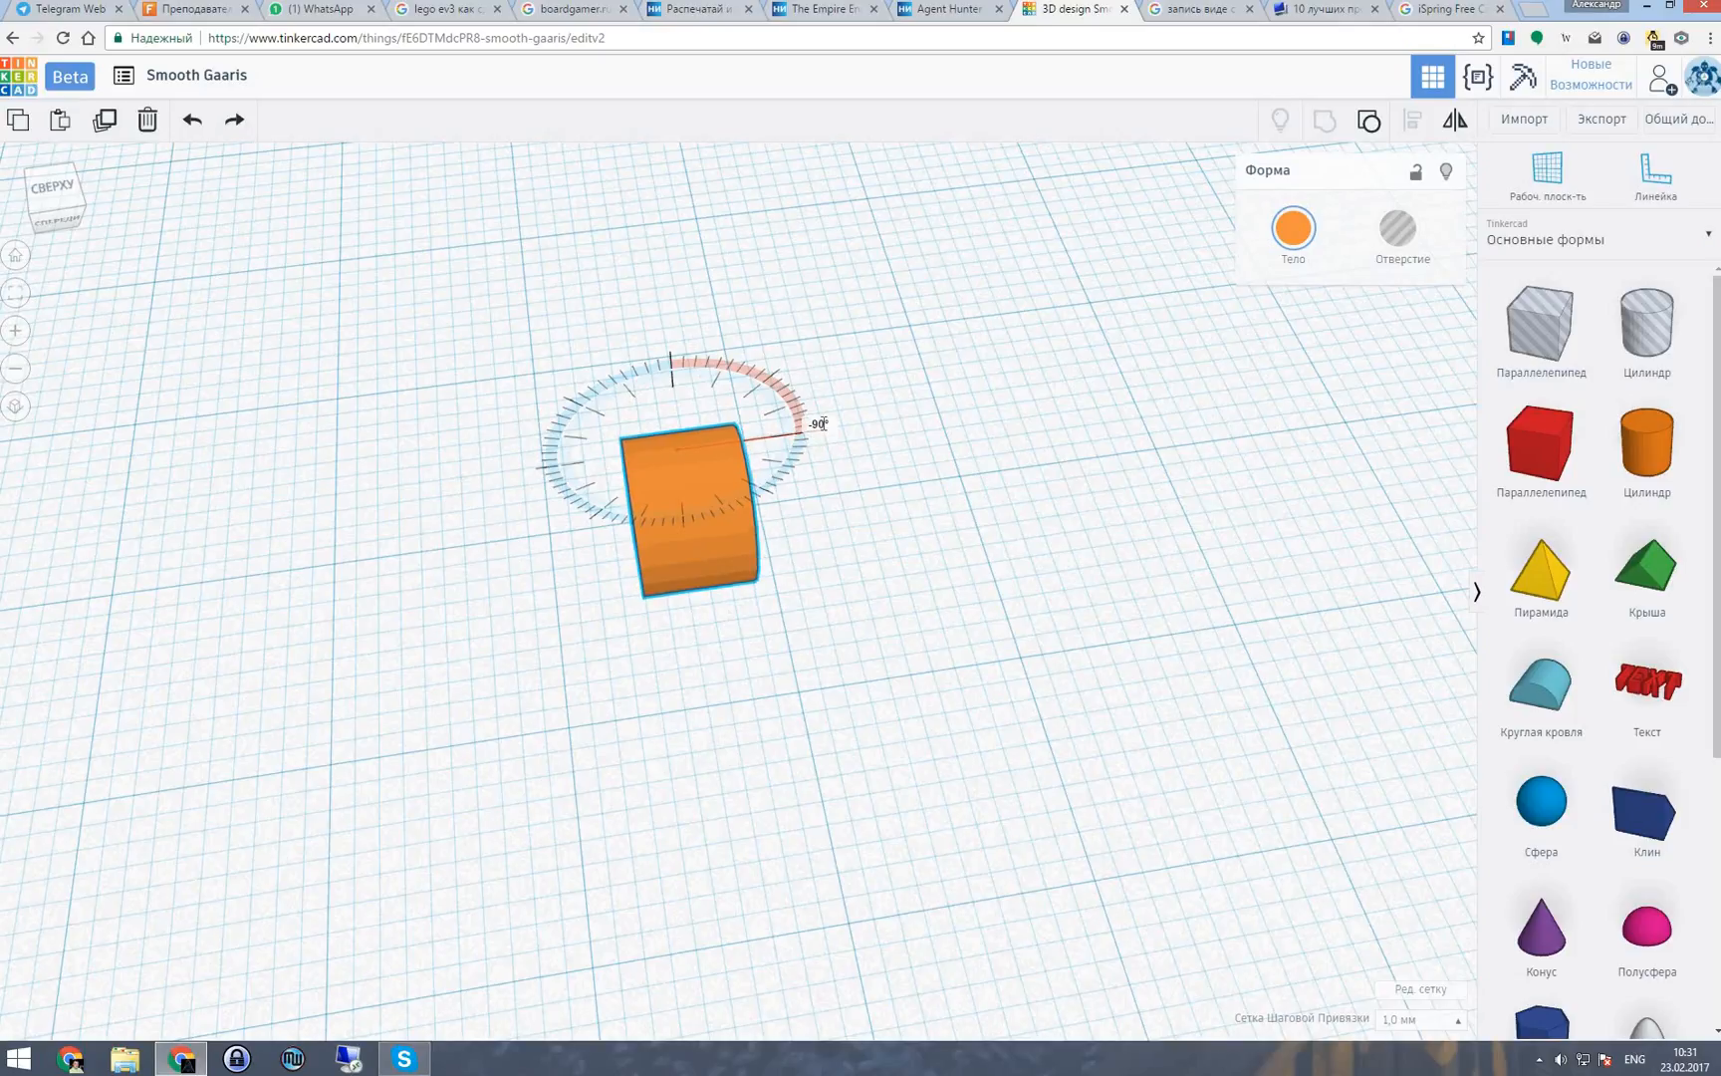
pyautogui.moveTo(826, 619); pyautogui.dragTo(770, 632, button='right')
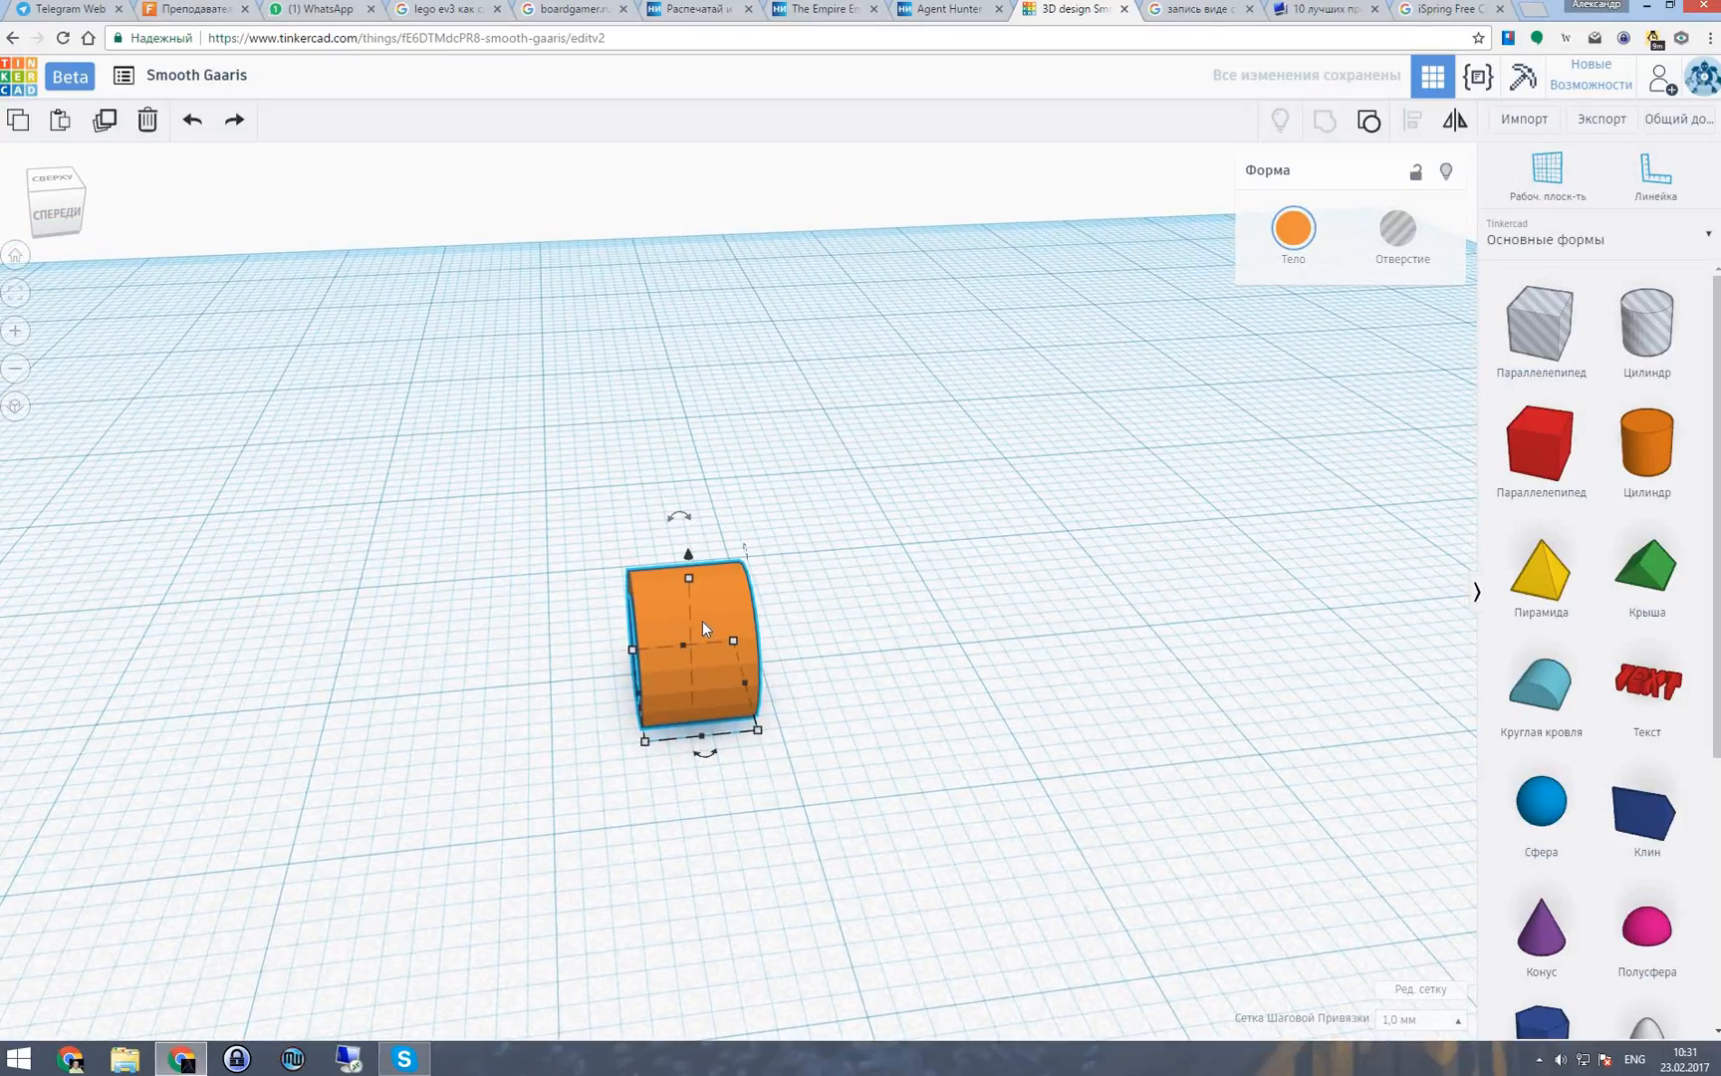
pyautogui.moveTo(682, 515); pyautogui.dragTo(602, 620)
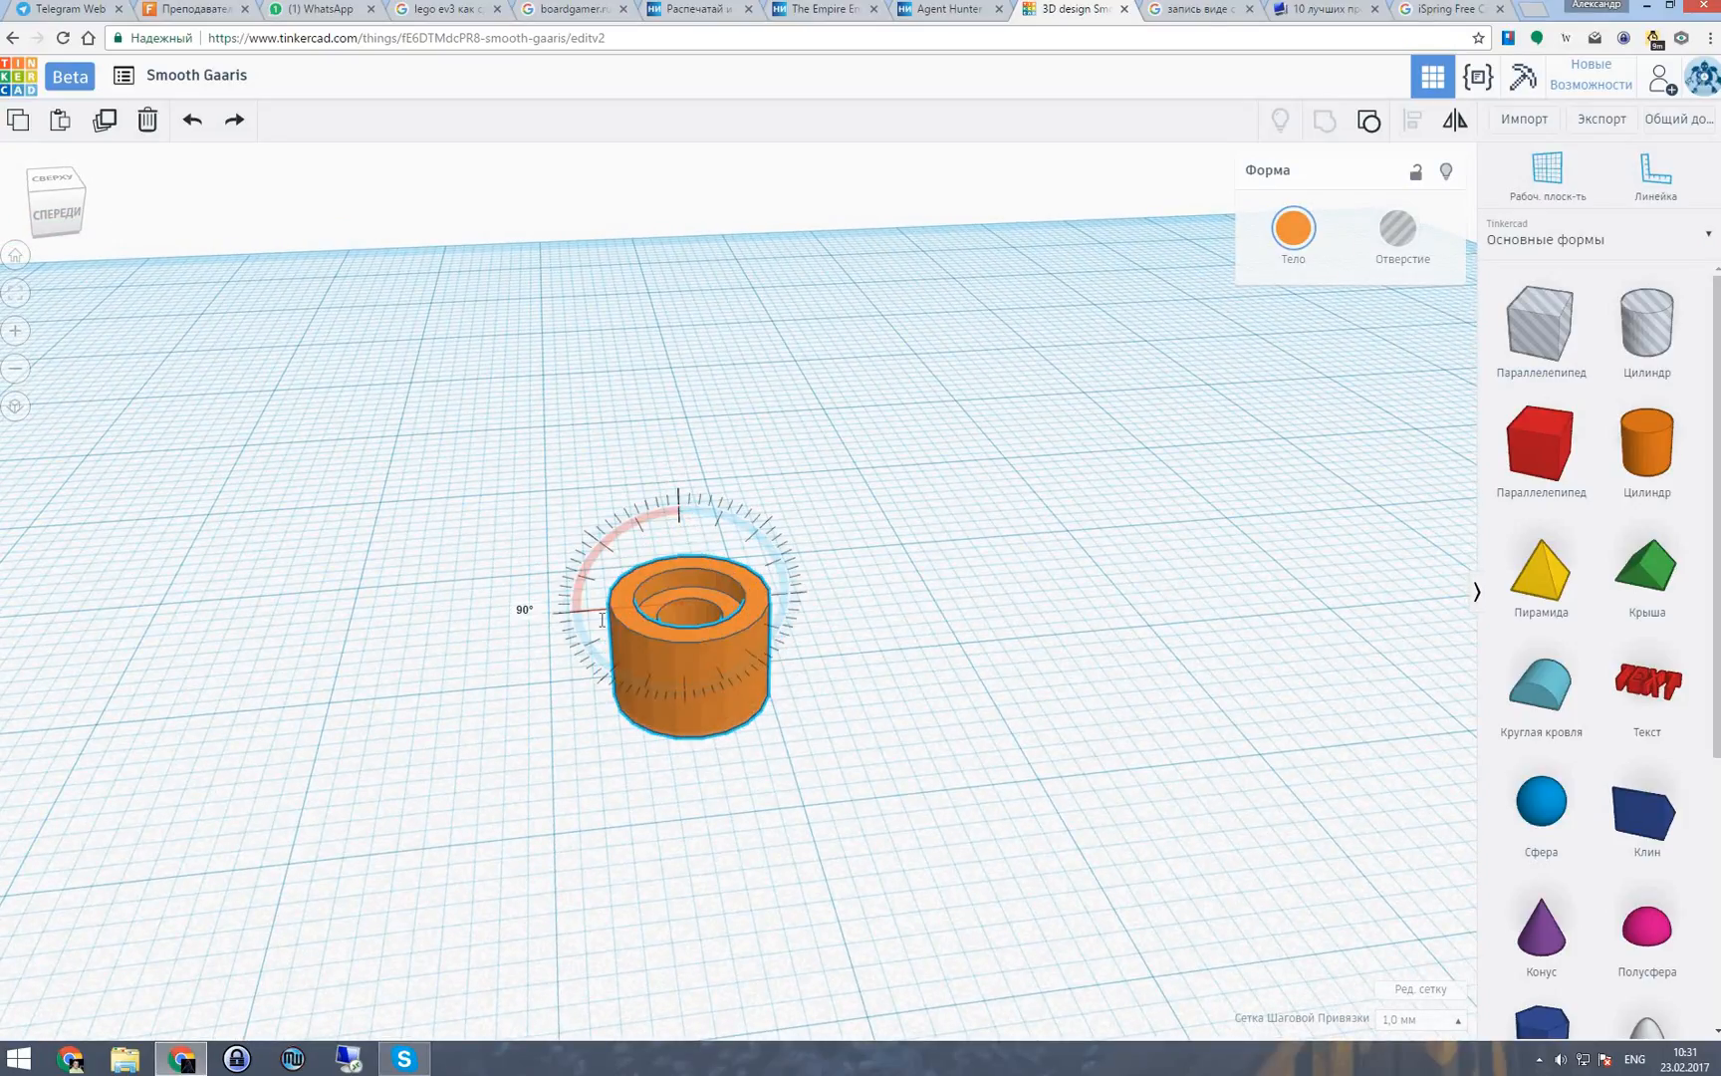
pyautogui.scroll(-3, 793, 765)
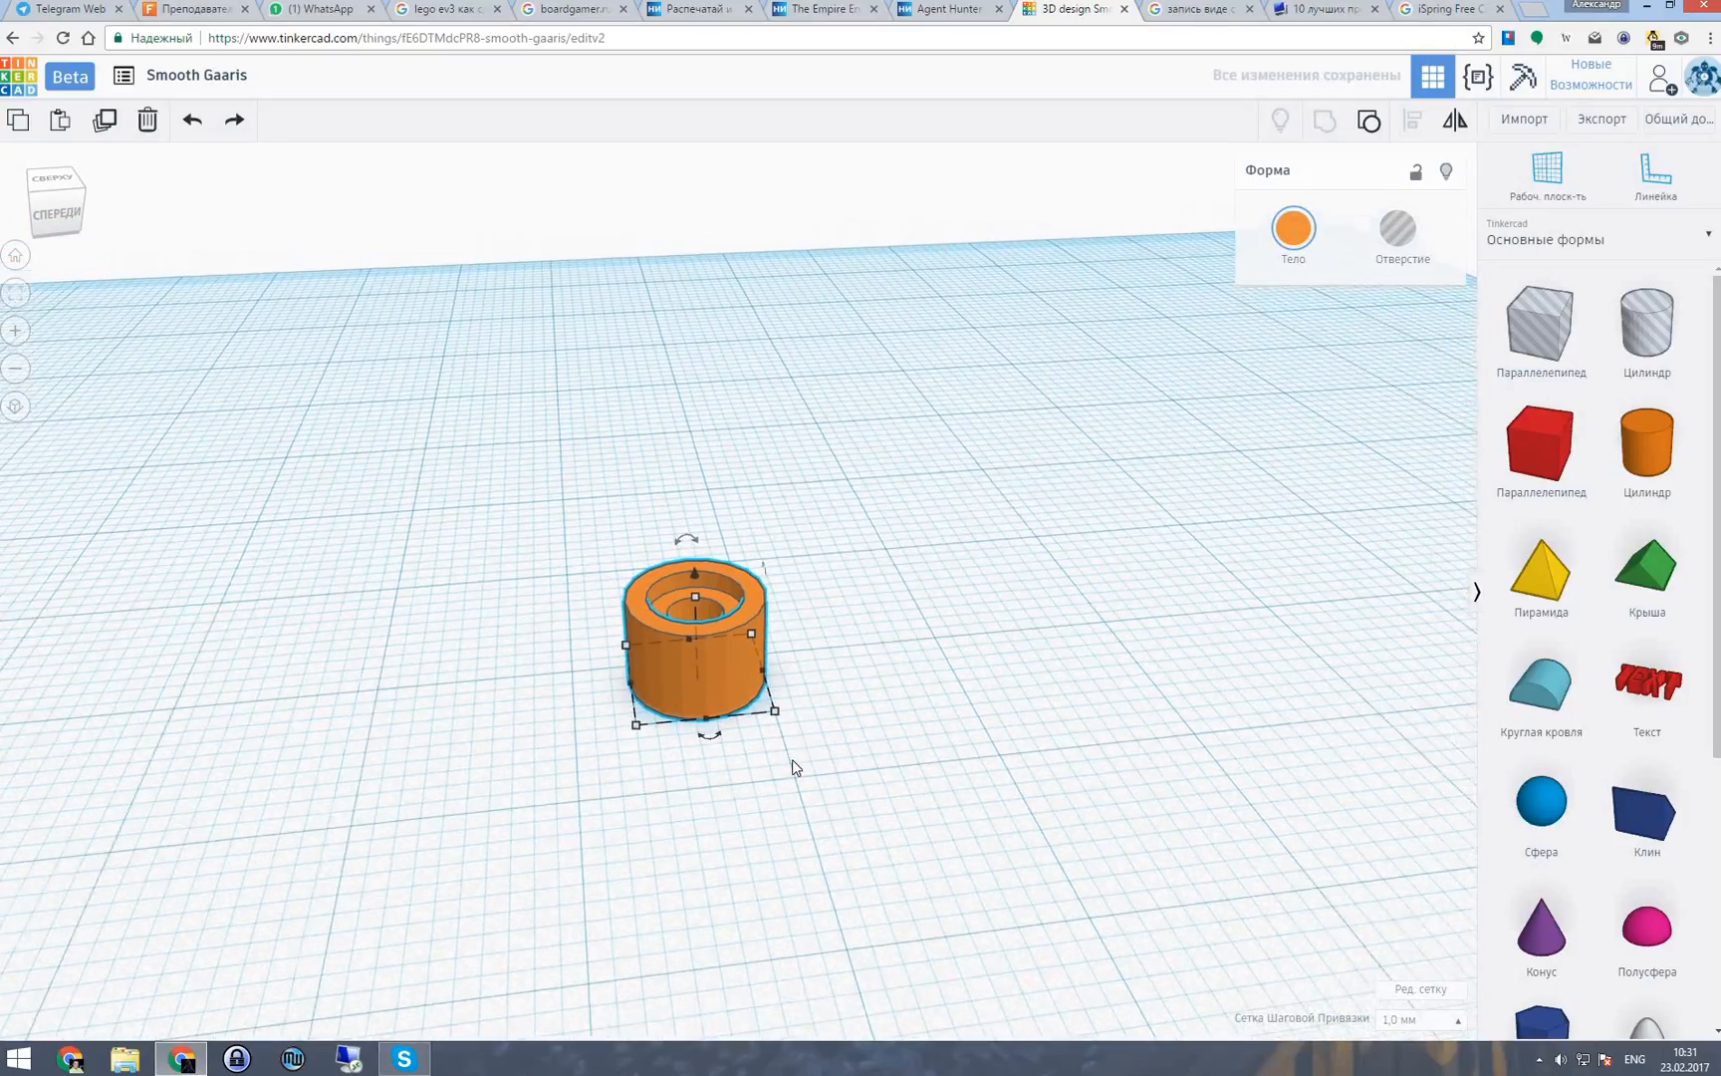
# Make three copies of the orange ring and arrange the four rings as two separate pairs on the workplane.
pyautogui.moveTo(903, 611); pyautogui.dragTo(762, 660, button='right')
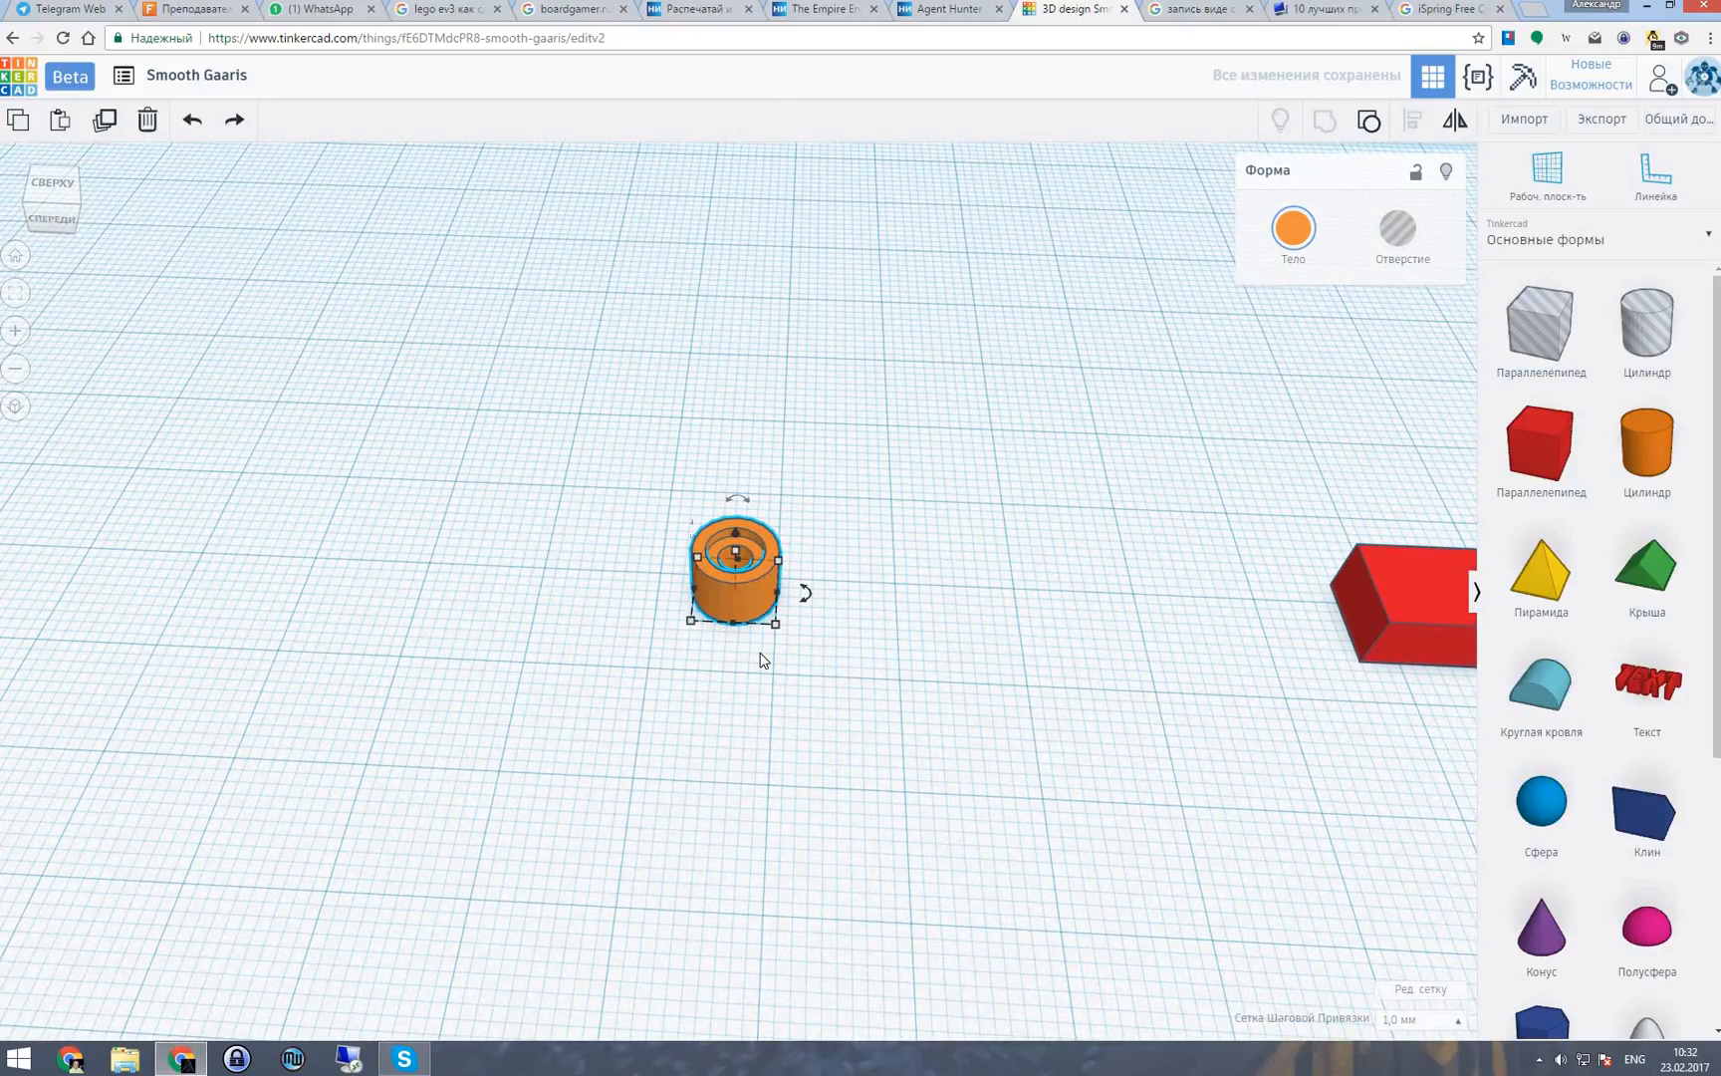
pyautogui.hotkey('ctrl', 'v')
pyautogui.moveTo(806, 594); pyautogui.dragTo(1083, 444)
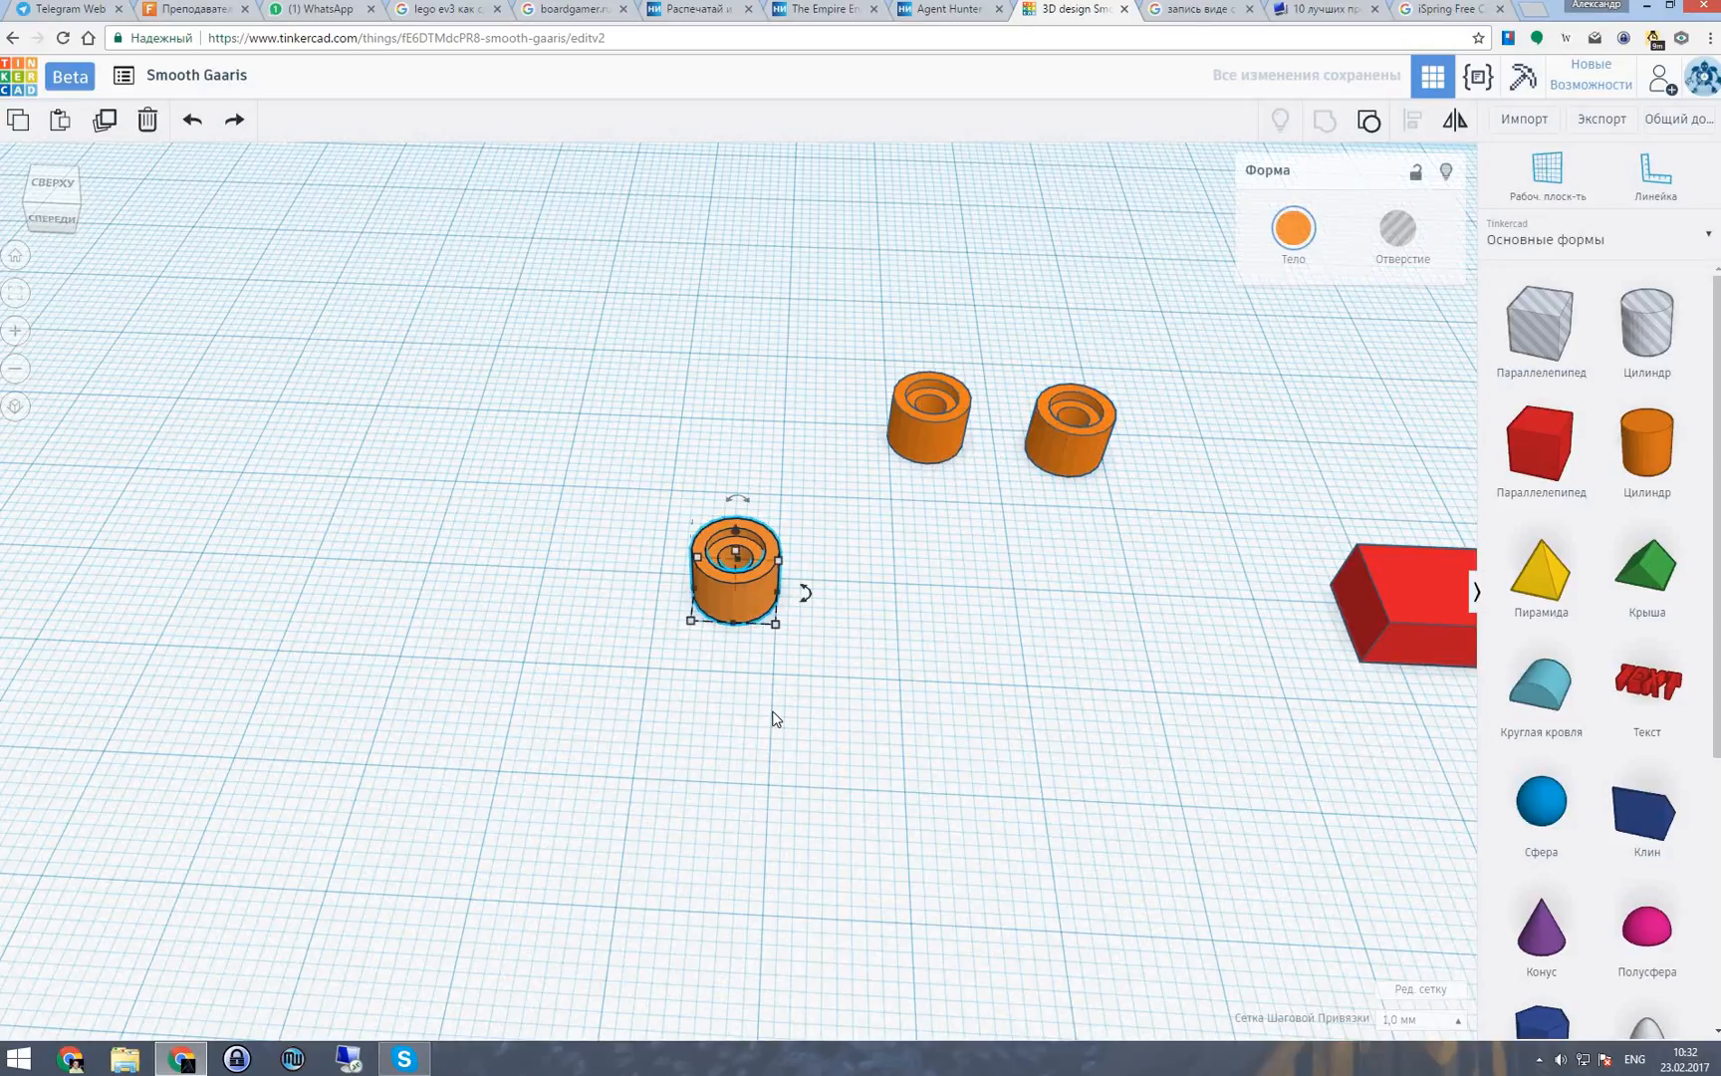
pyautogui.hotkey('ctrl', 'v')
pyautogui.moveTo(798, 595); pyautogui.dragTo(1171, 831)
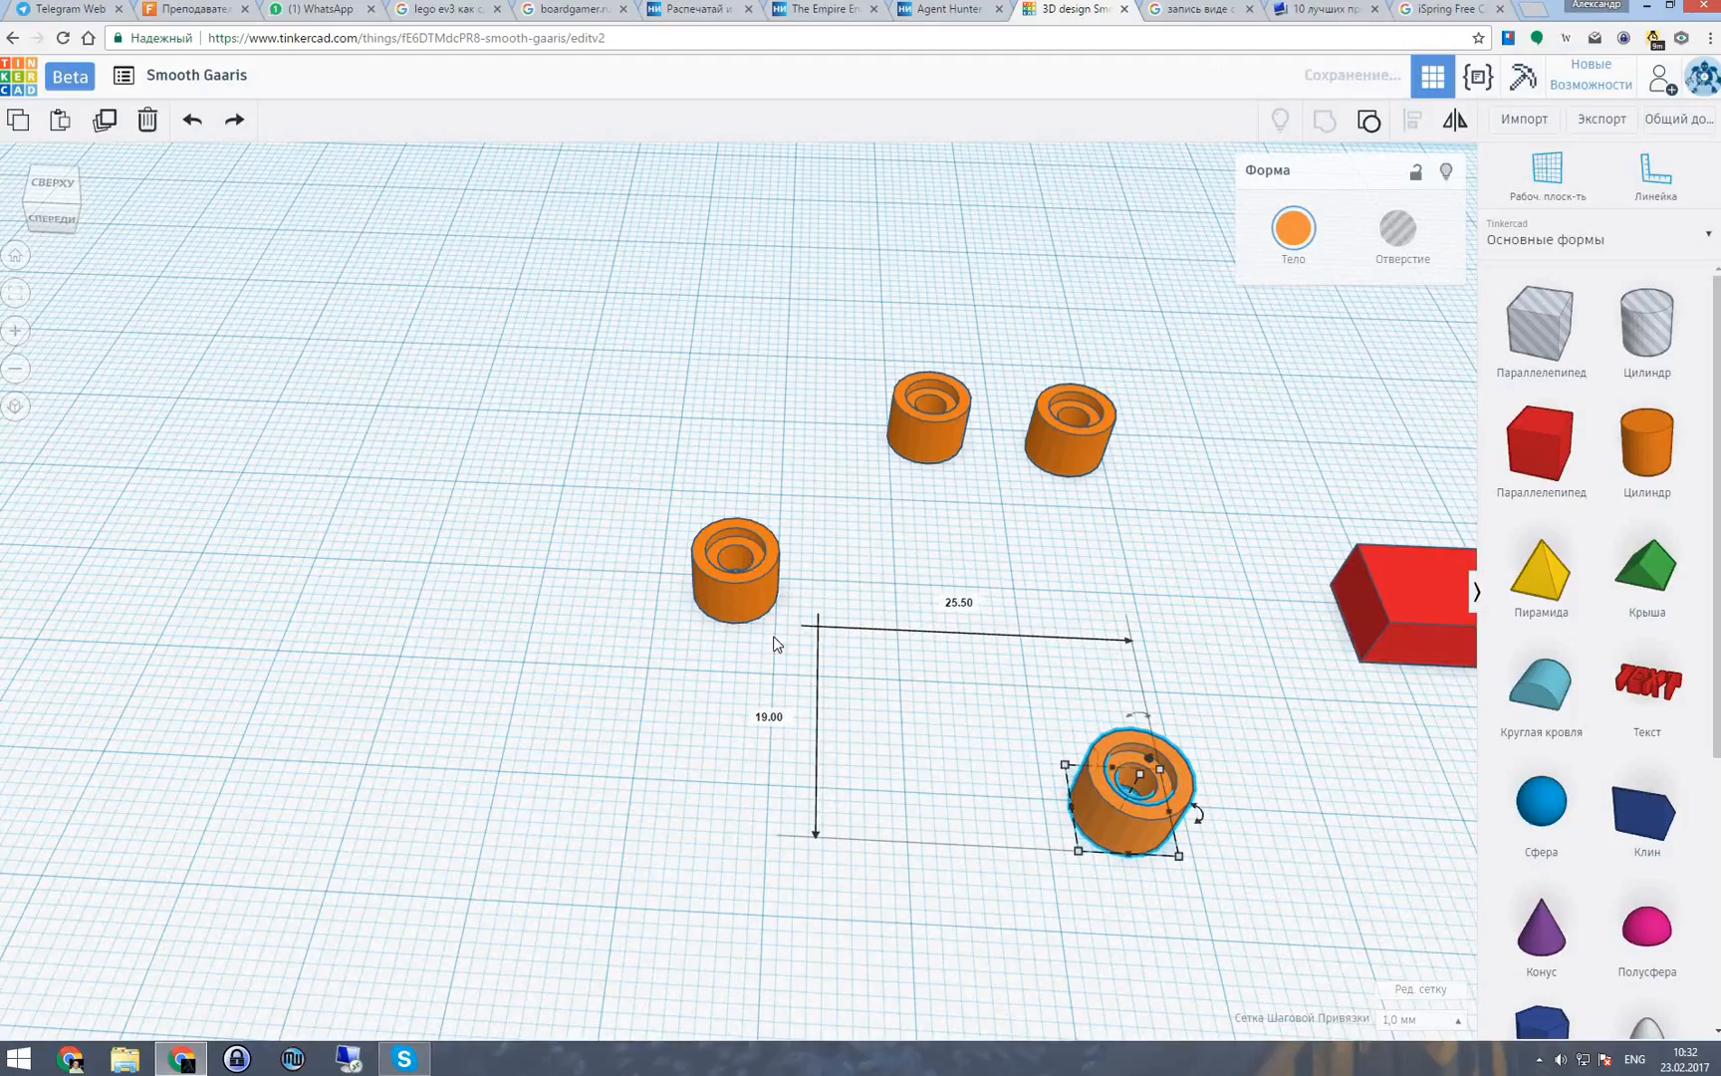
pyautogui.moveTo(744, 599); pyautogui.dragTo(940, 893)
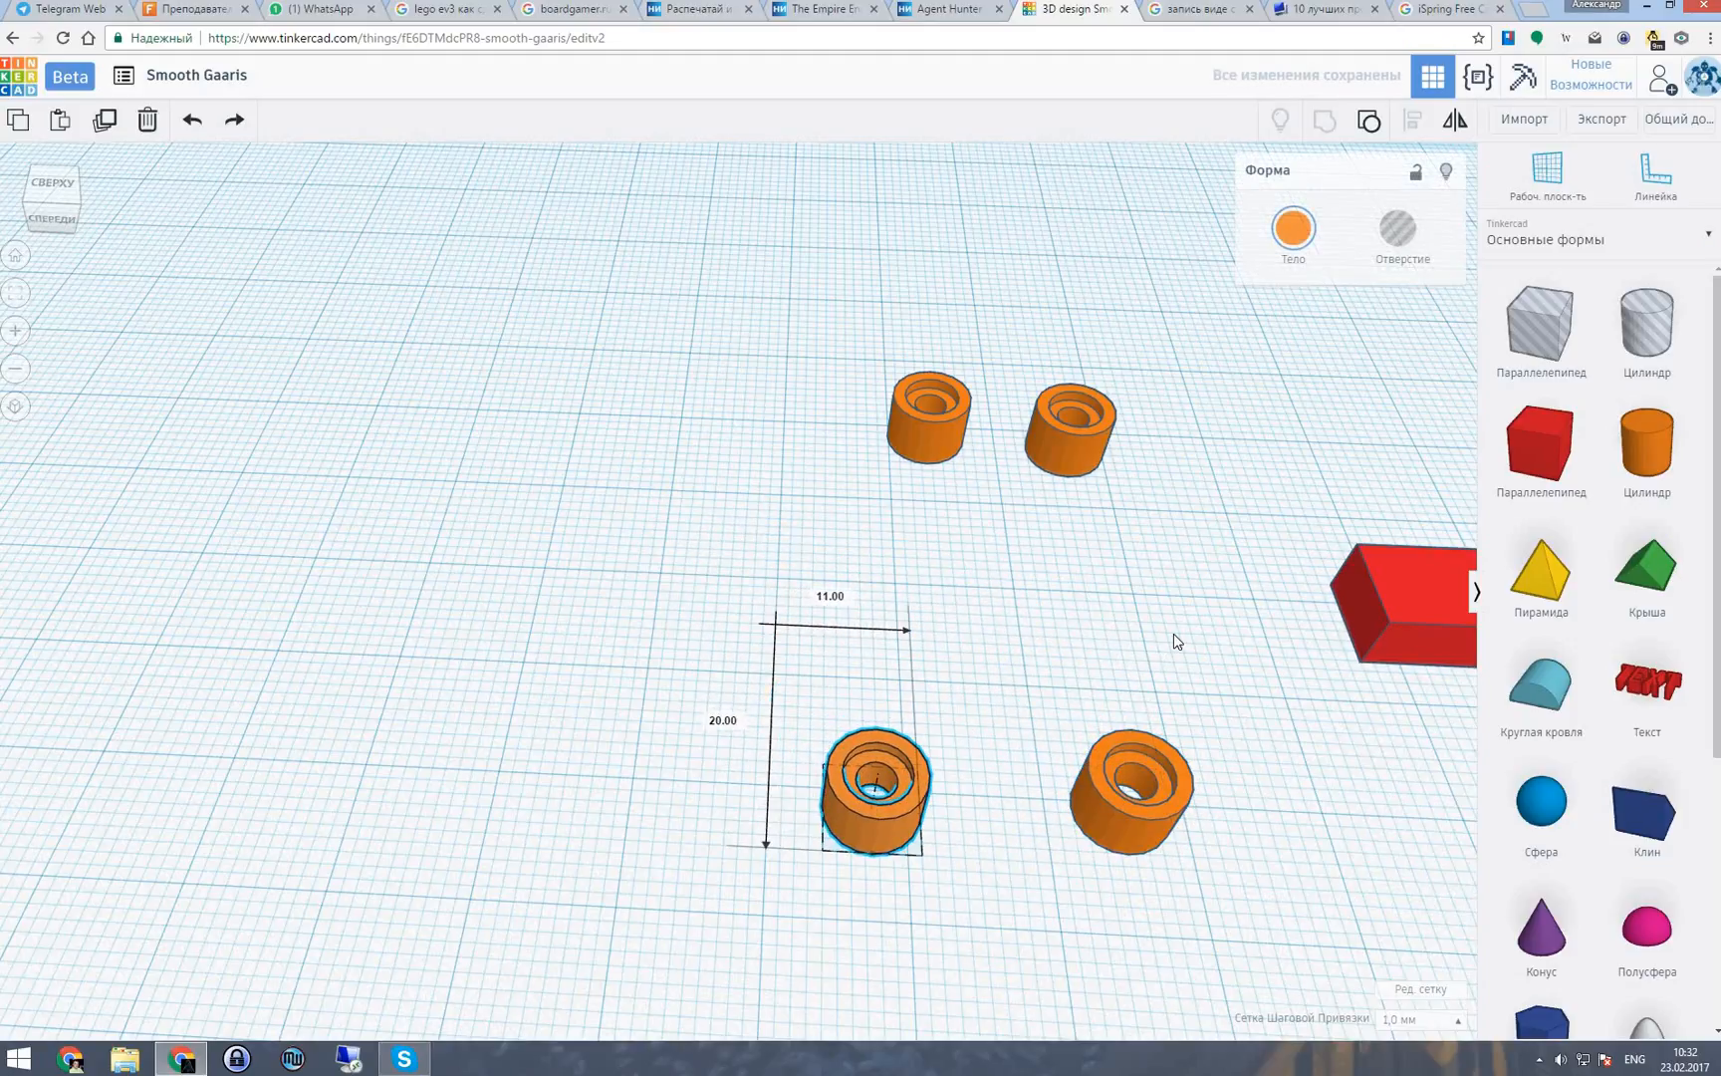
# Move the red bar between the two pairs of rings and shift one far ring clear beyond the bar's end.
pyautogui.moveTo(1222, 614); pyautogui.dragTo(1279, 507, button='right')
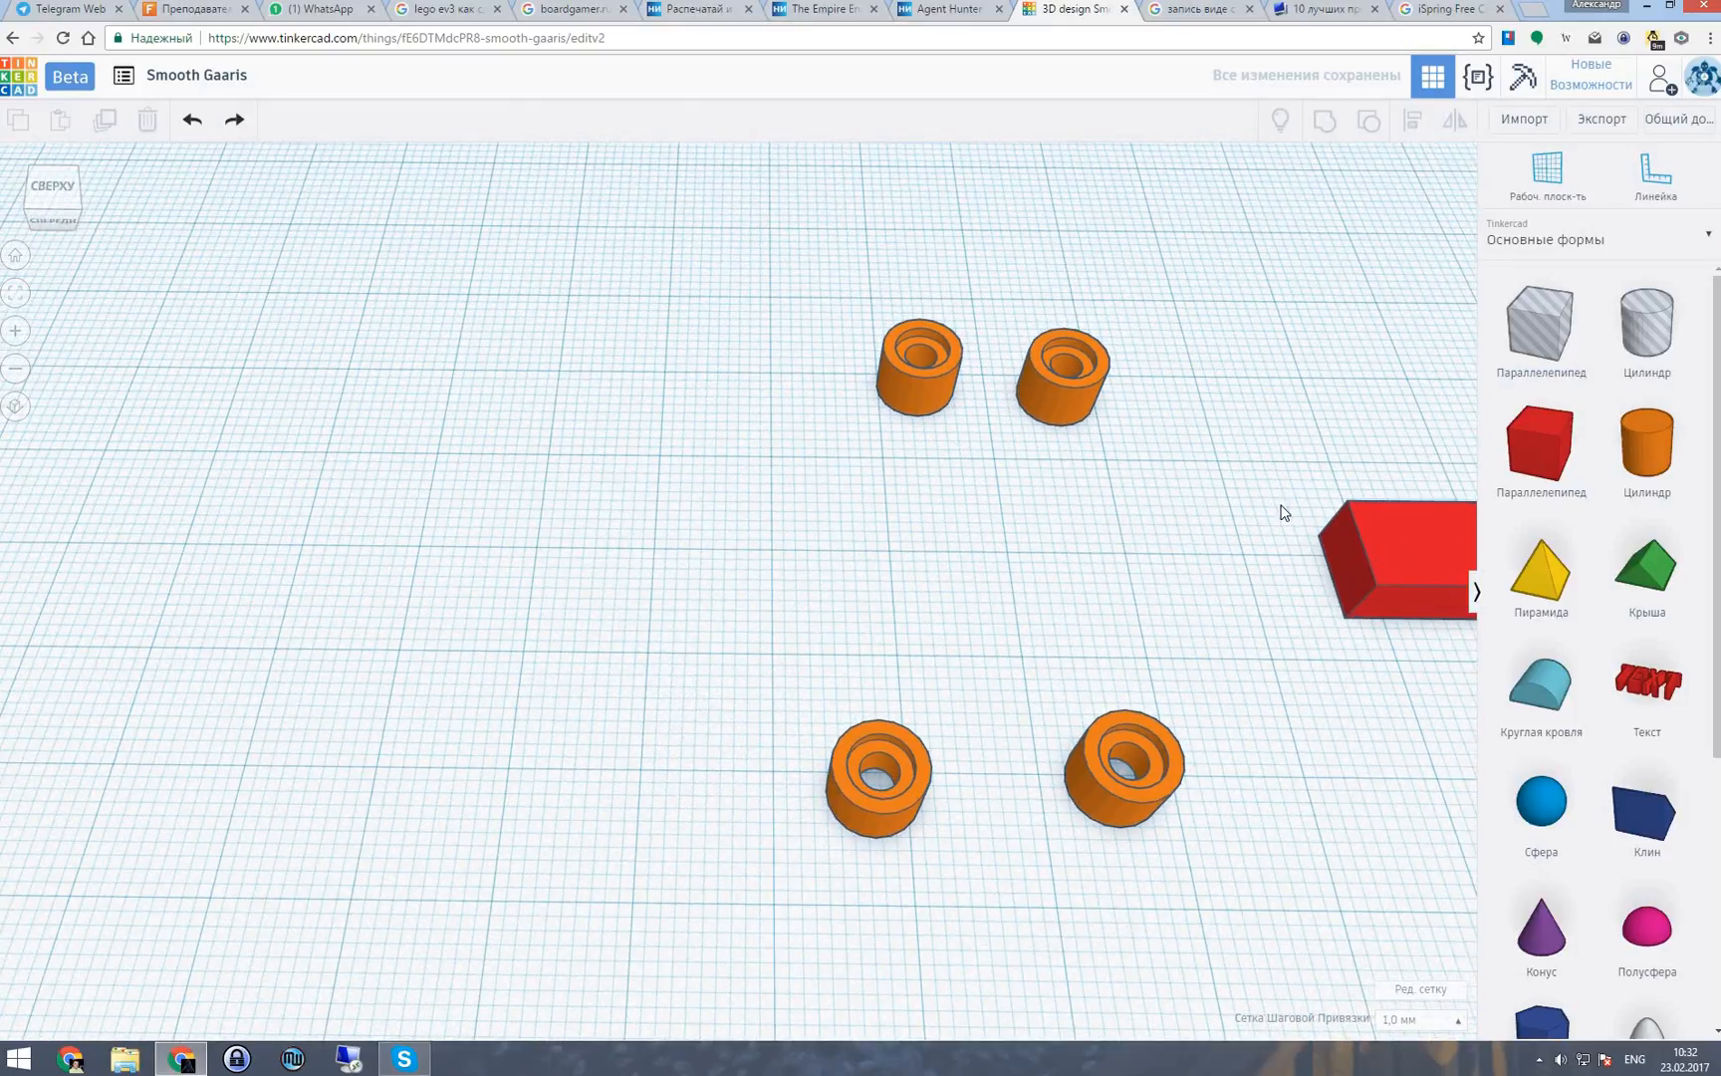
pyautogui.moveTo(1380, 543); pyautogui.dragTo(790, 472)
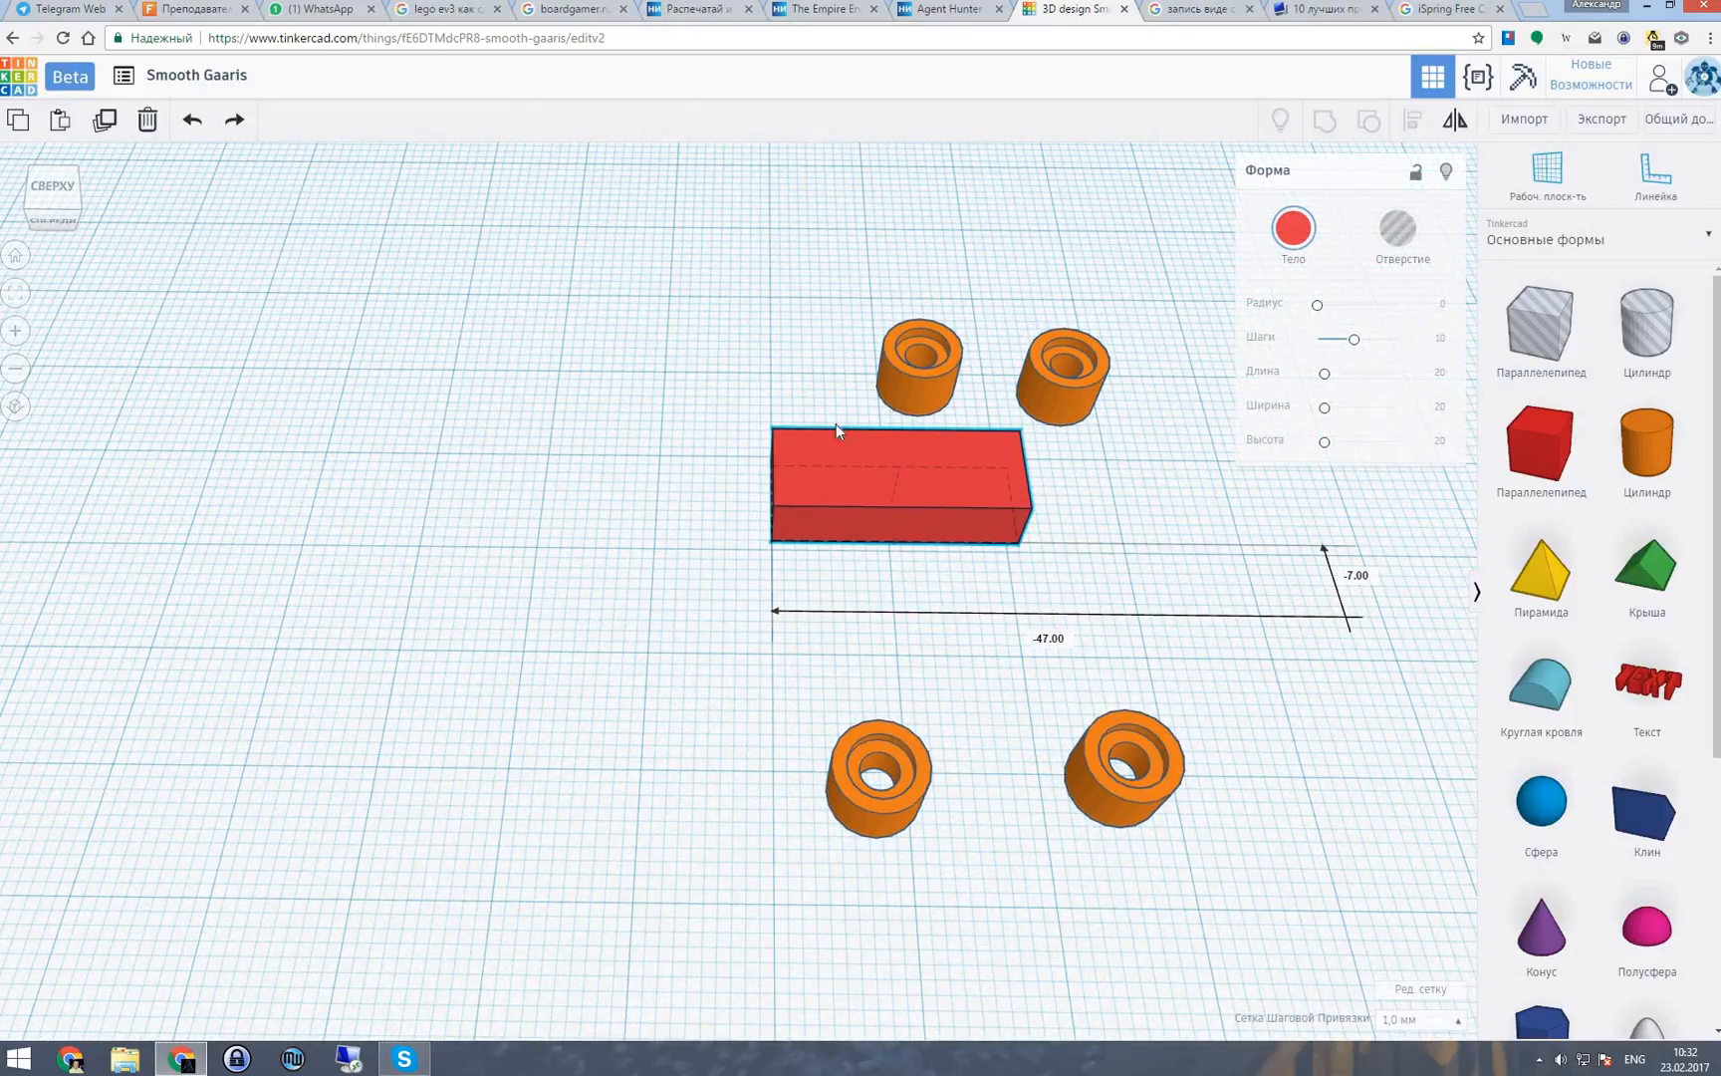
pyautogui.moveTo(903, 376); pyautogui.dragTo(682, 391)
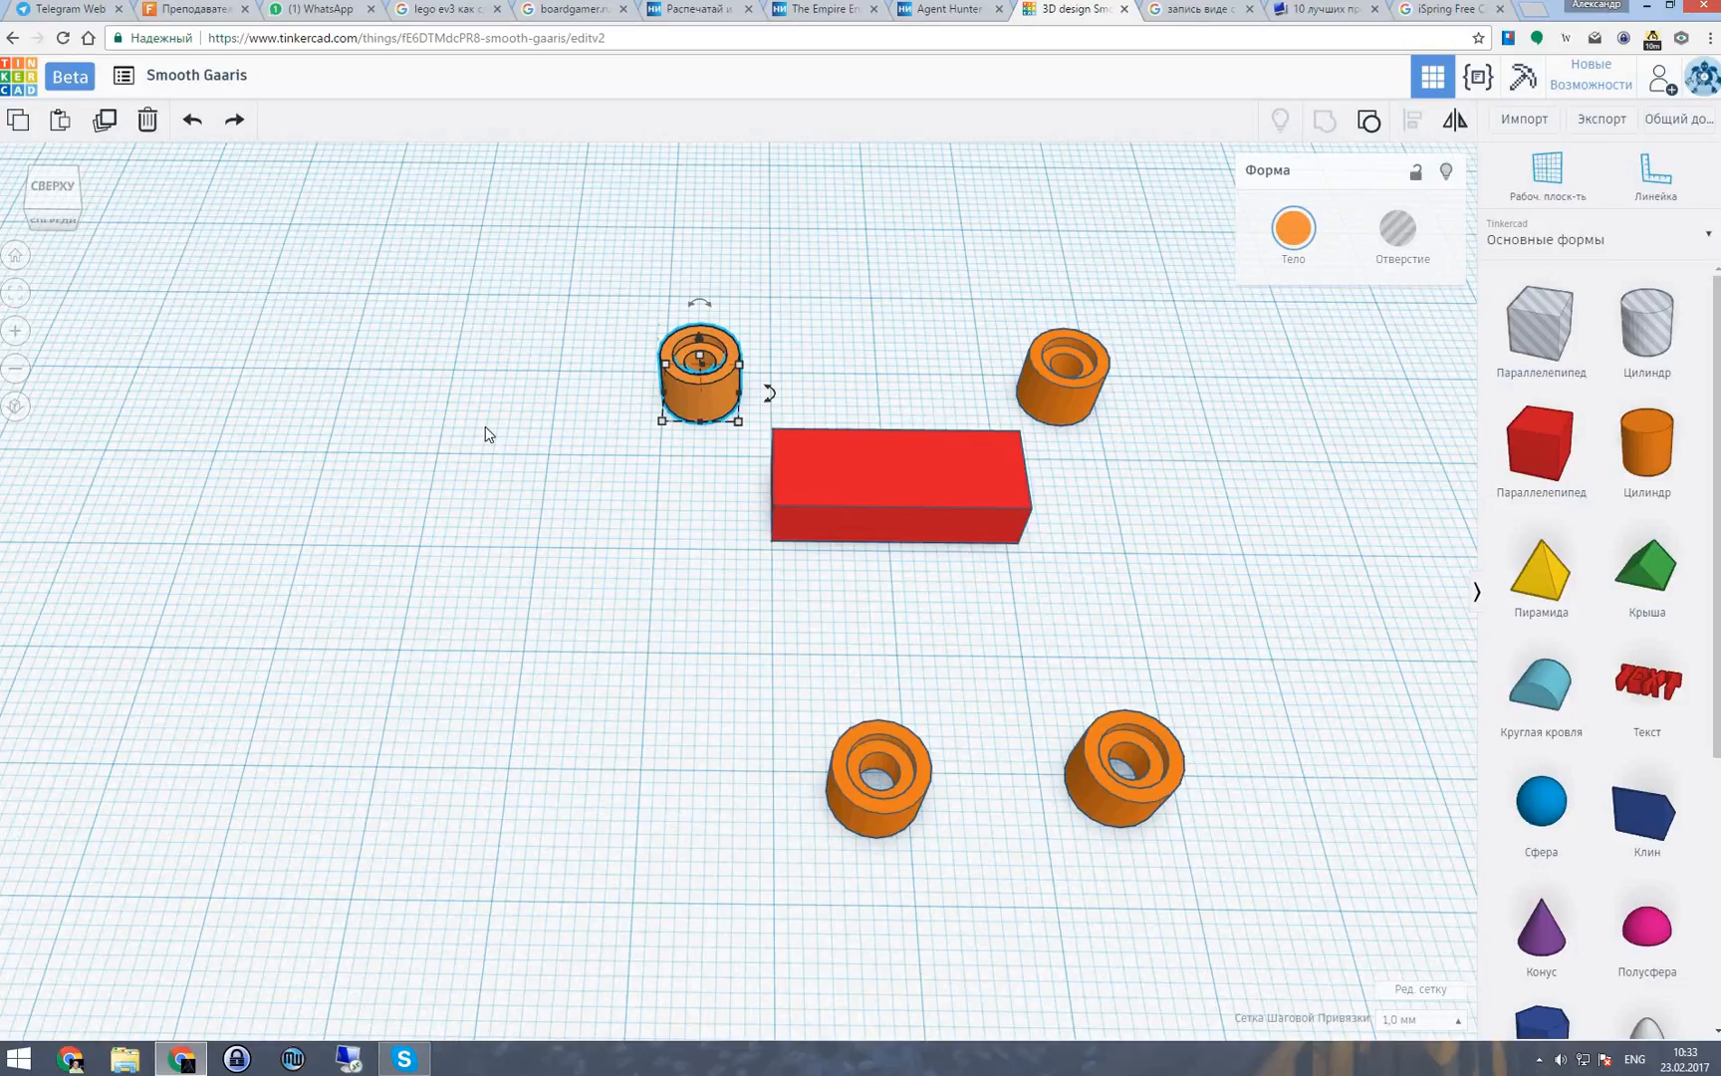
# Lengthen the red bar and place the two far rings inside its opposite ends.
pyautogui.click(914, 485)
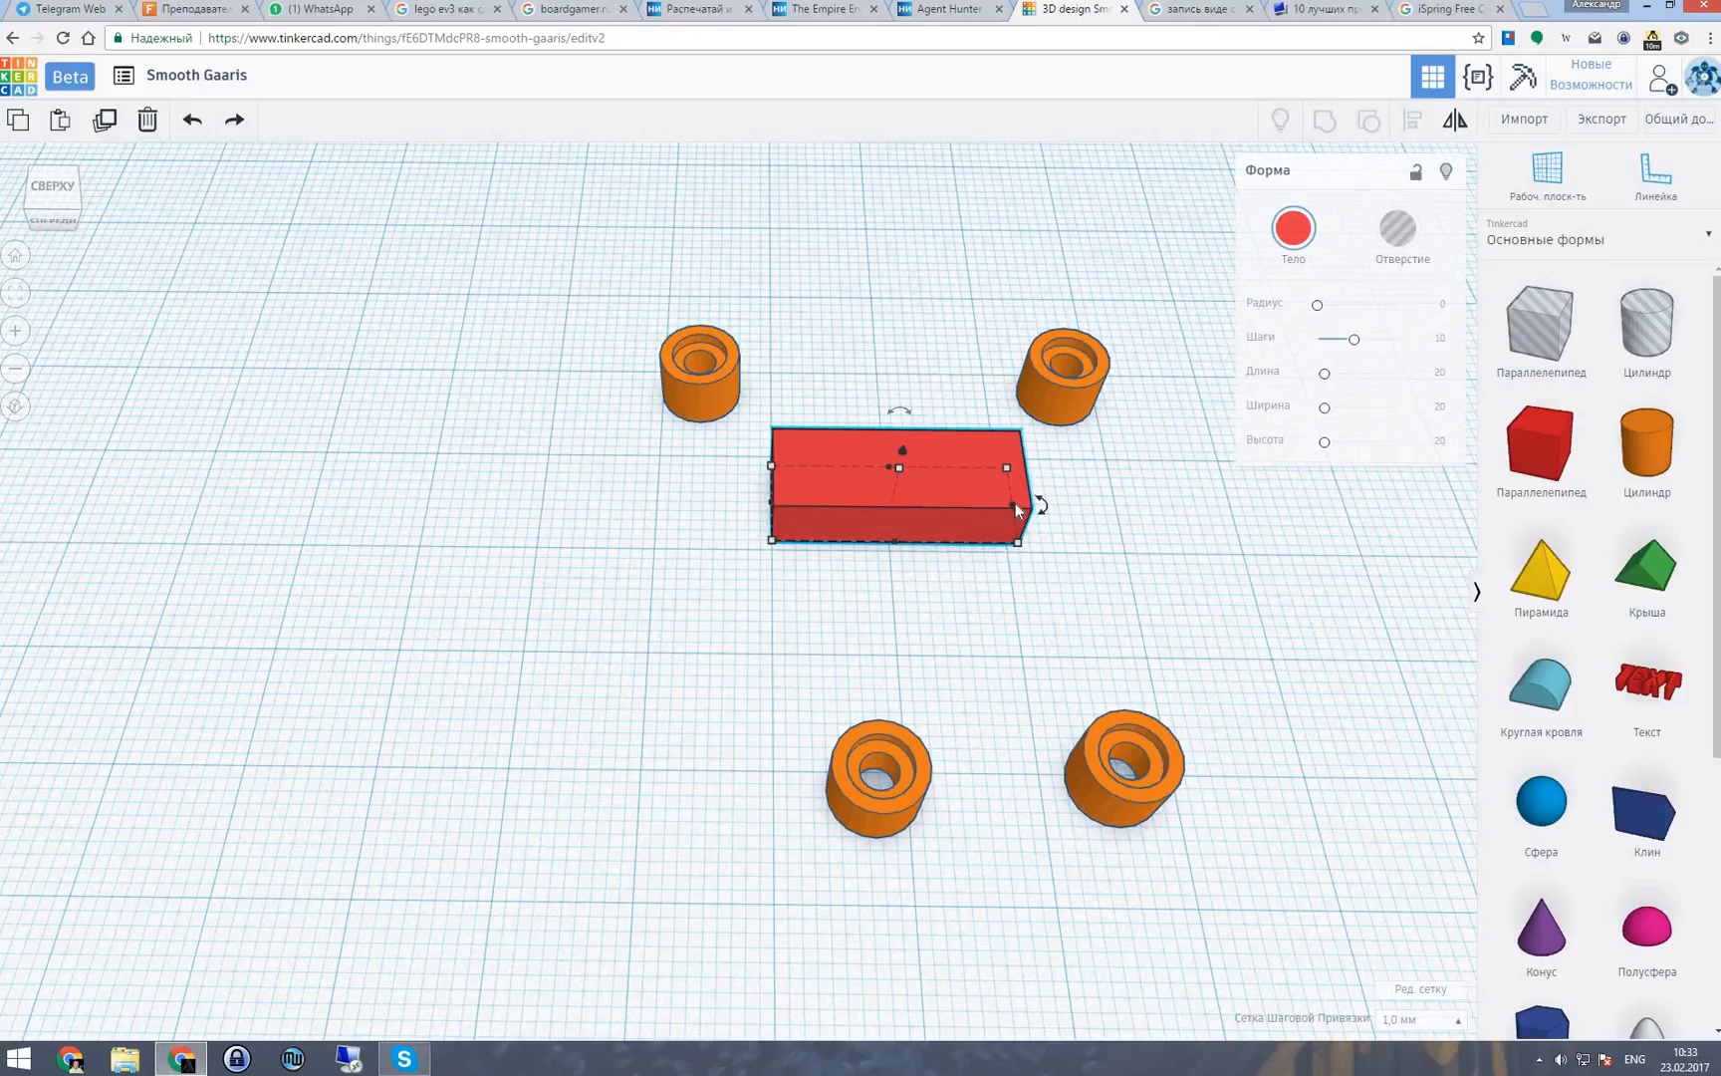
pyautogui.moveTo(1017, 510); pyautogui.dragTo(1168, 492)
pyautogui.moveTo(687, 408); pyautogui.dragTo(800, 510)
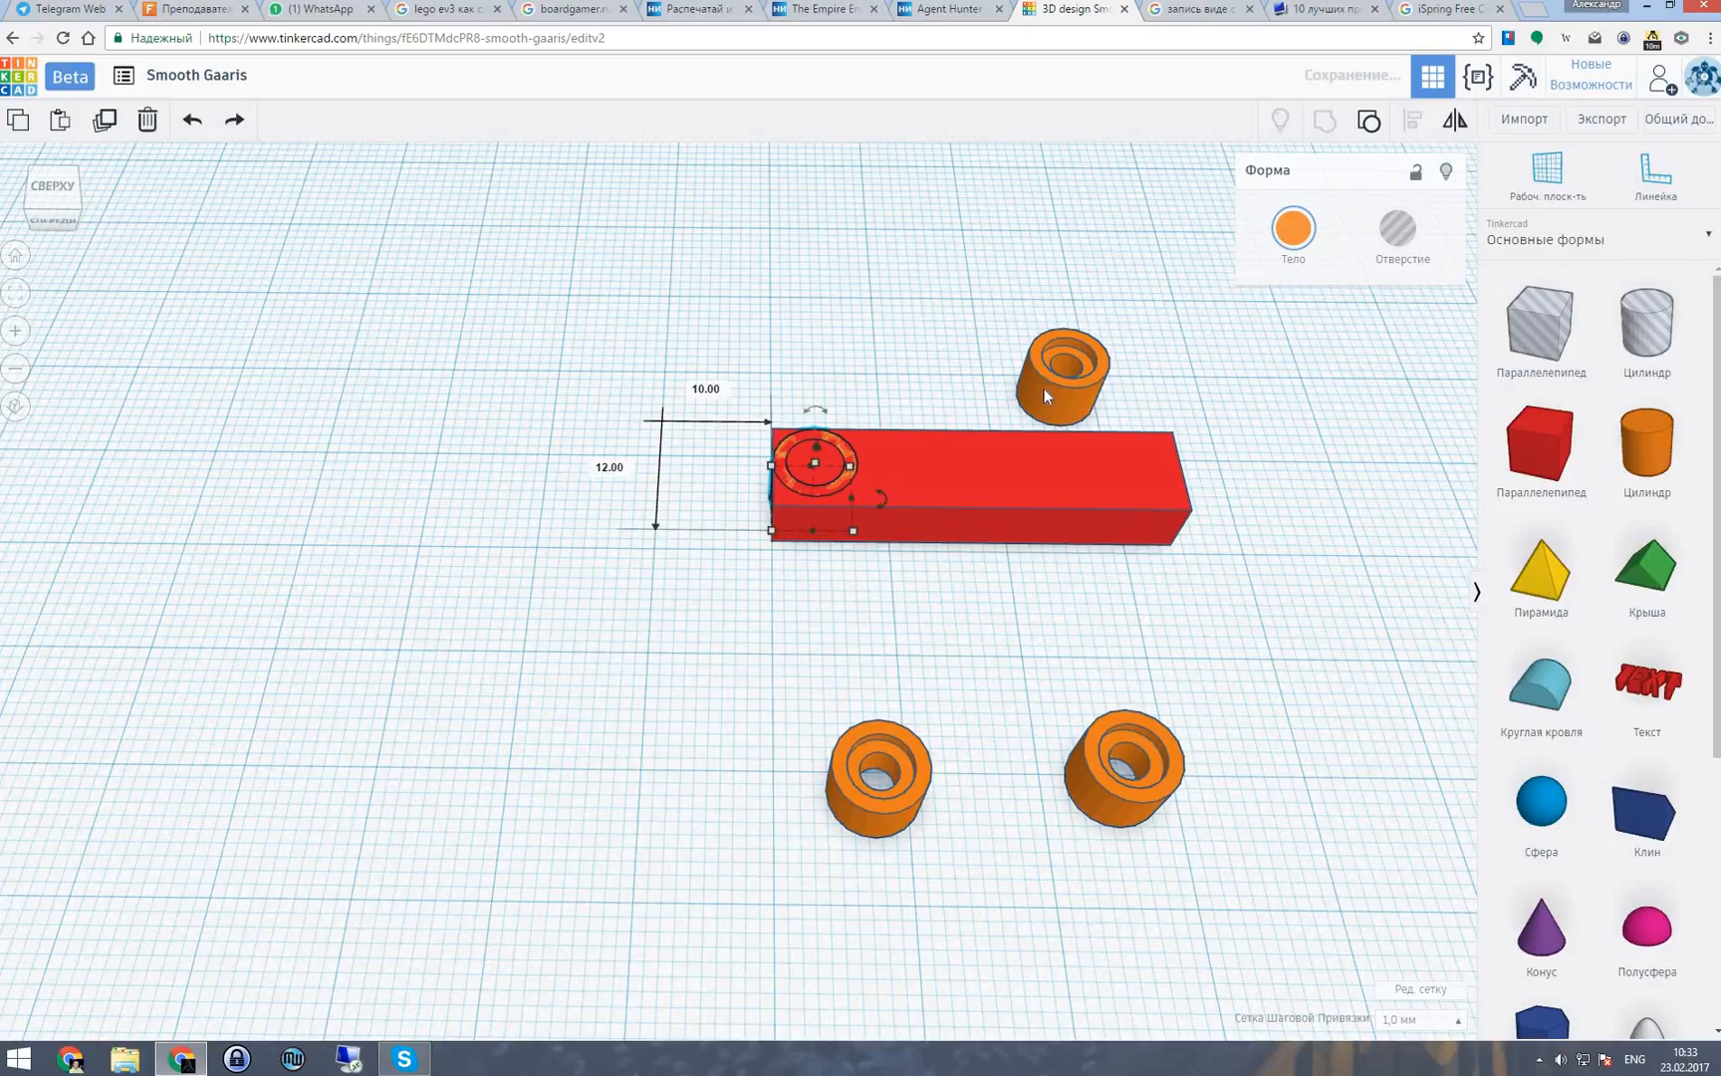
pyautogui.moveTo(1047, 388); pyautogui.dragTo(1146, 473)
# Trim the red bar at both ends to clear the ring bores and narrow it to 5 mm.
pyautogui.click(974, 546)
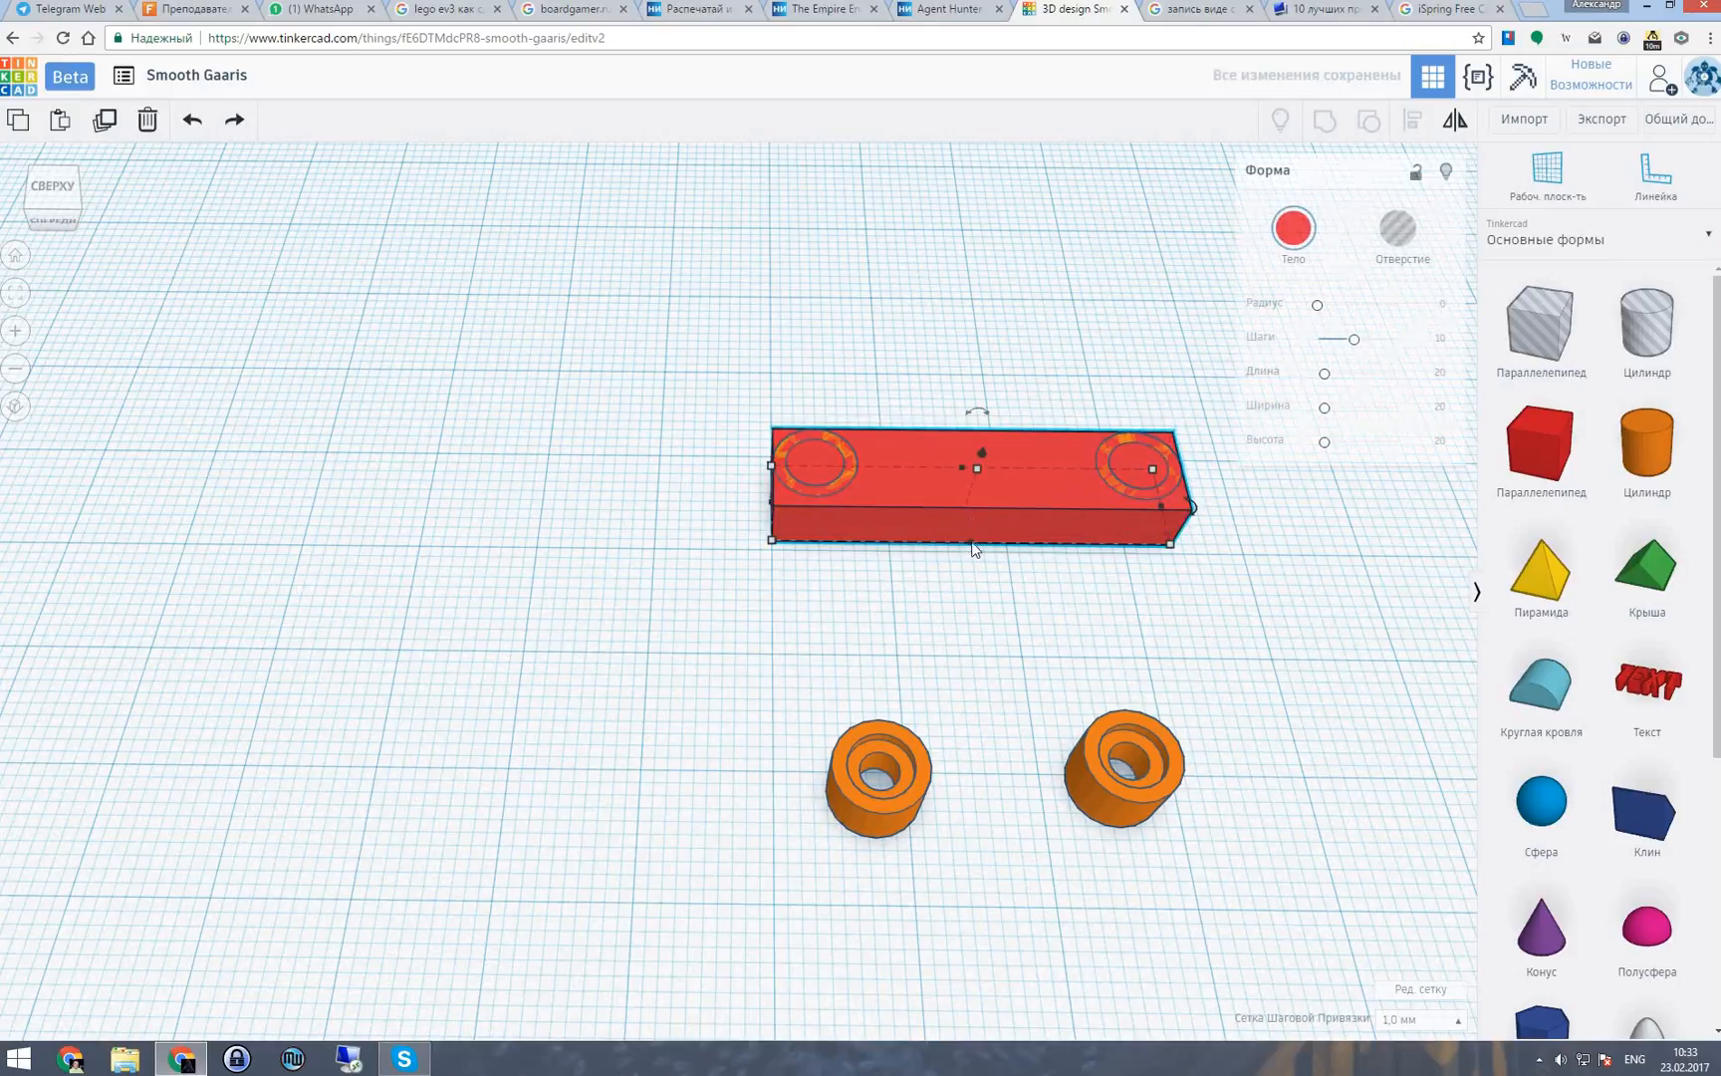
pyautogui.moveTo(974, 545); pyautogui.dragTo(974, 535)
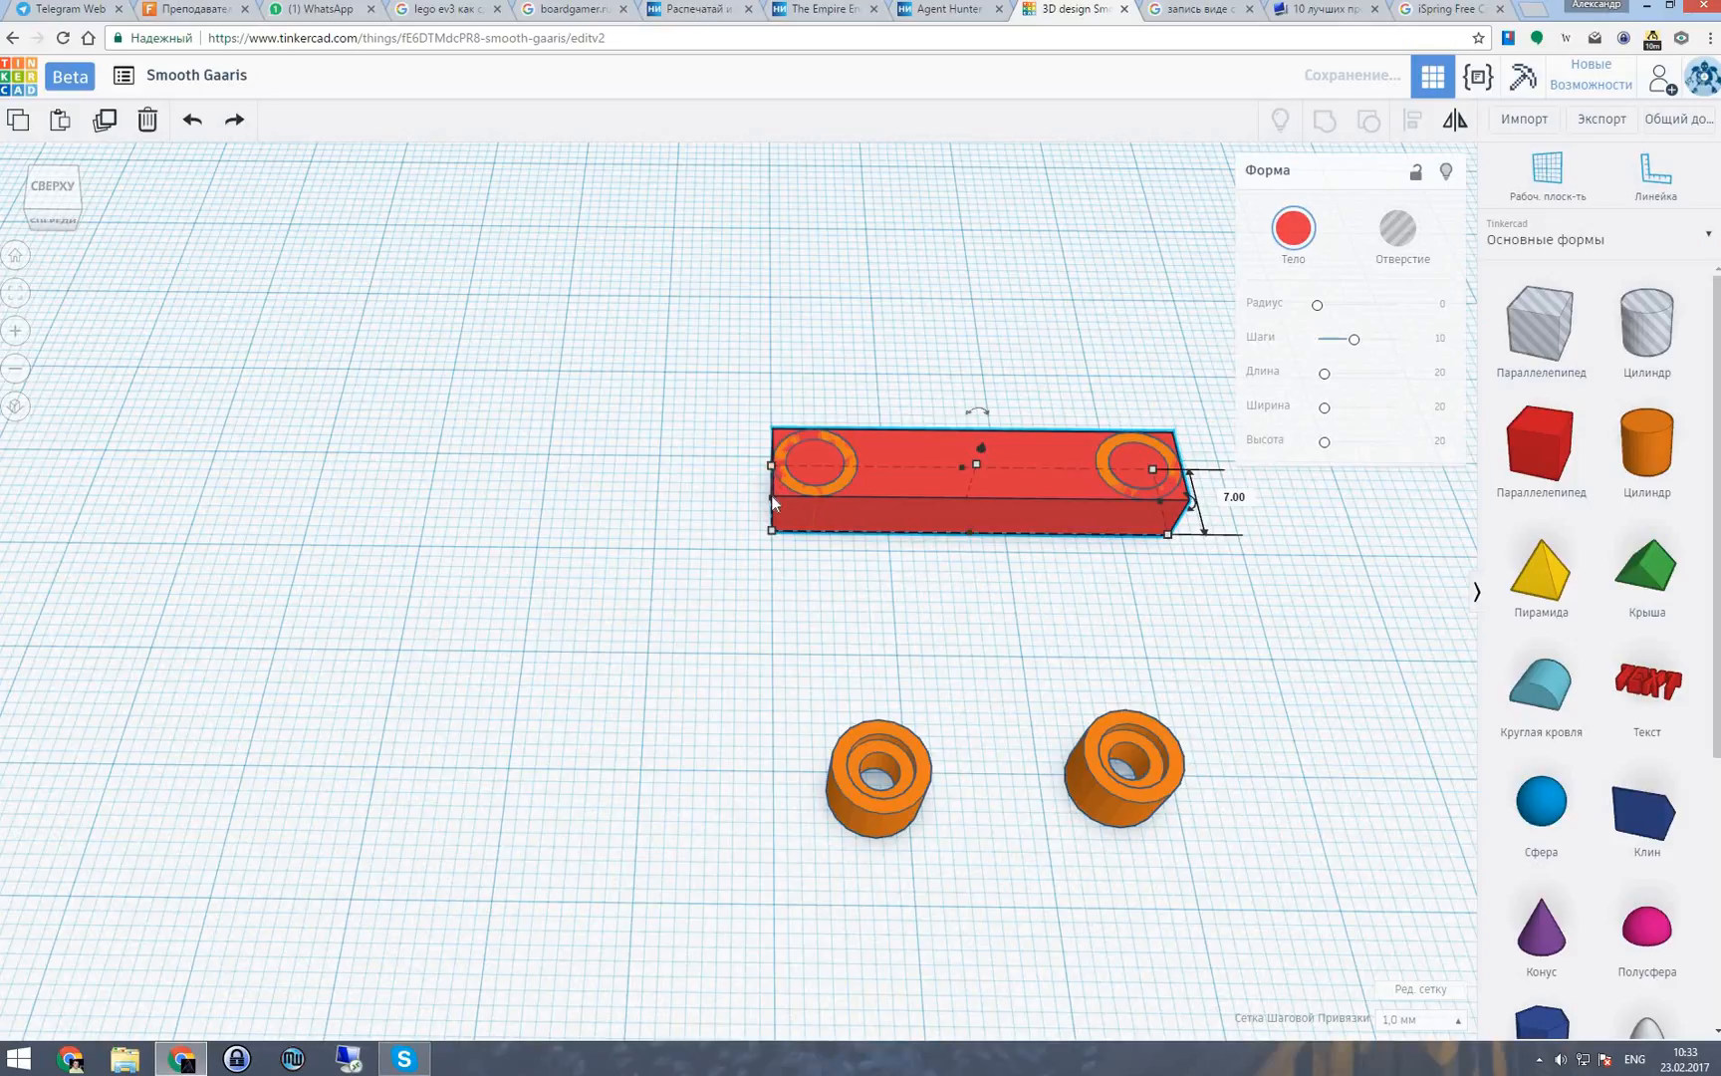
pyautogui.moveTo(773, 481); pyautogui.dragTo(840, 465)
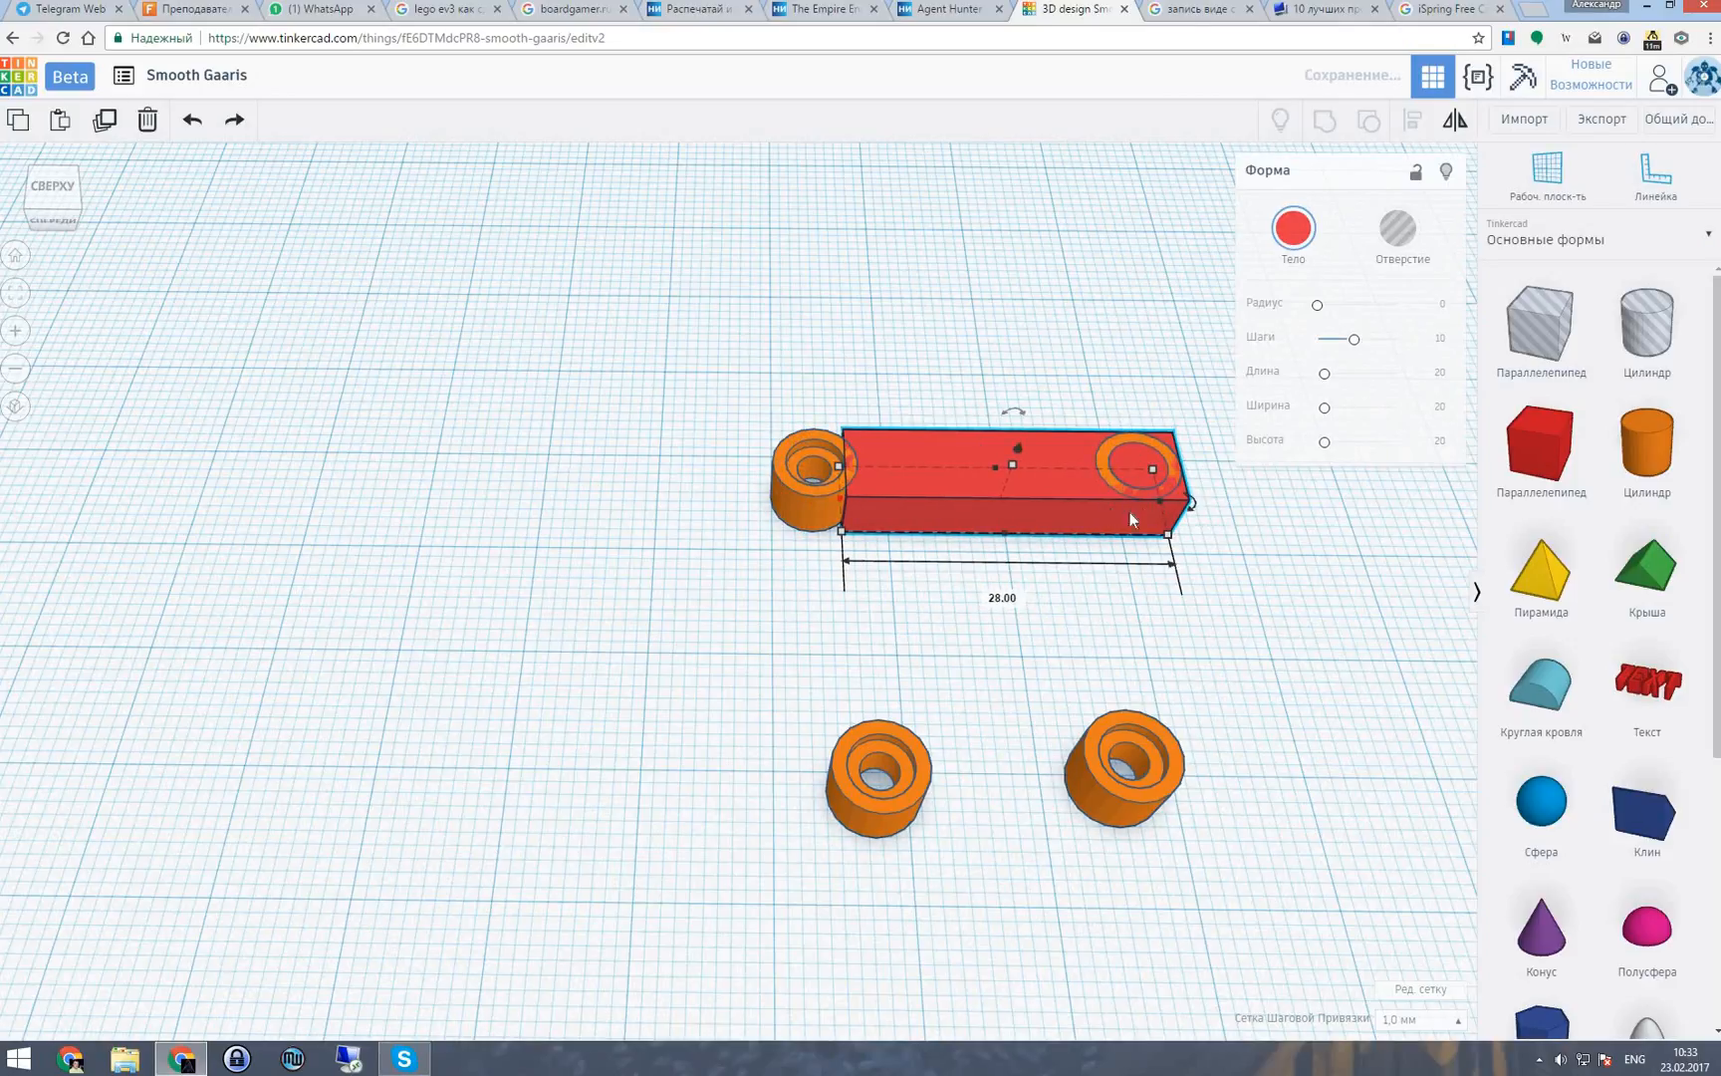
pyautogui.moveTo(1157, 502); pyautogui.dragTo(1090, 493)
pyautogui.moveTo(1090, 493); pyautogui.dragTo(1041, 429, button='right')
pyautogui.moveTo(1040, 430); pyautogui.dragTo(1041, 439)
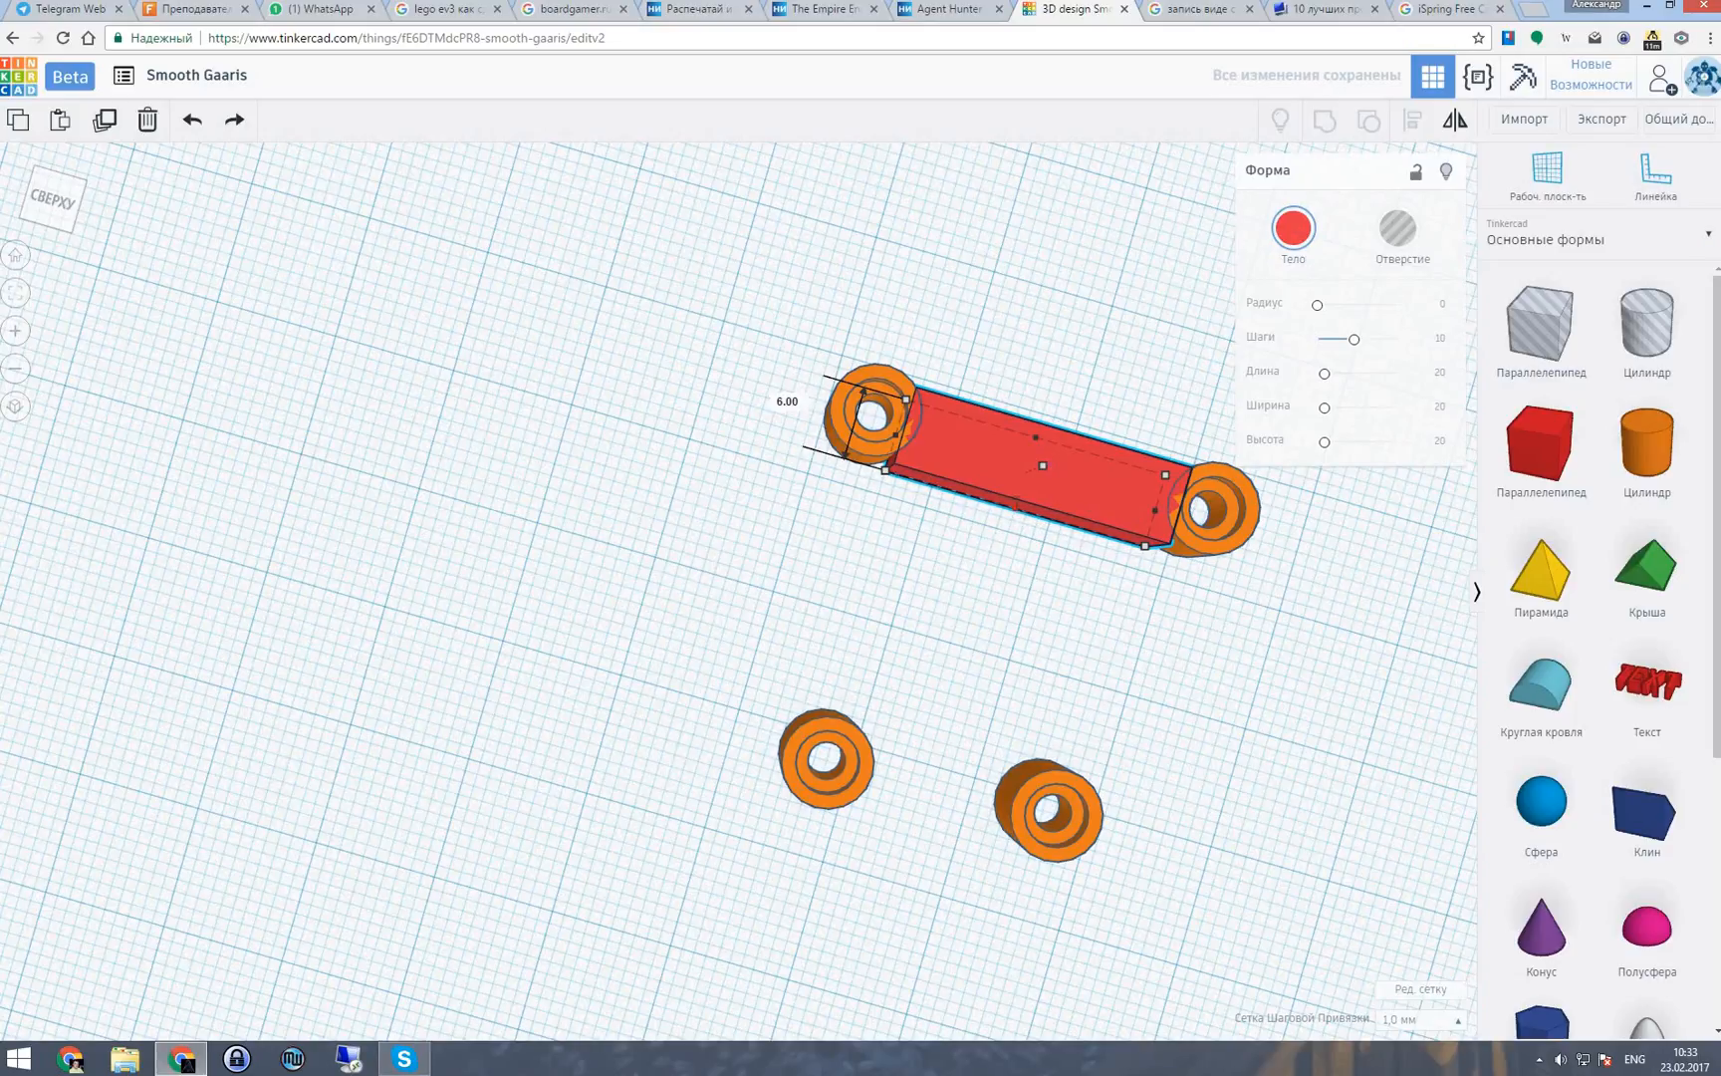
pyautogui.moveTo(1015, 508); pyautogui.dragTo(1019, 496)
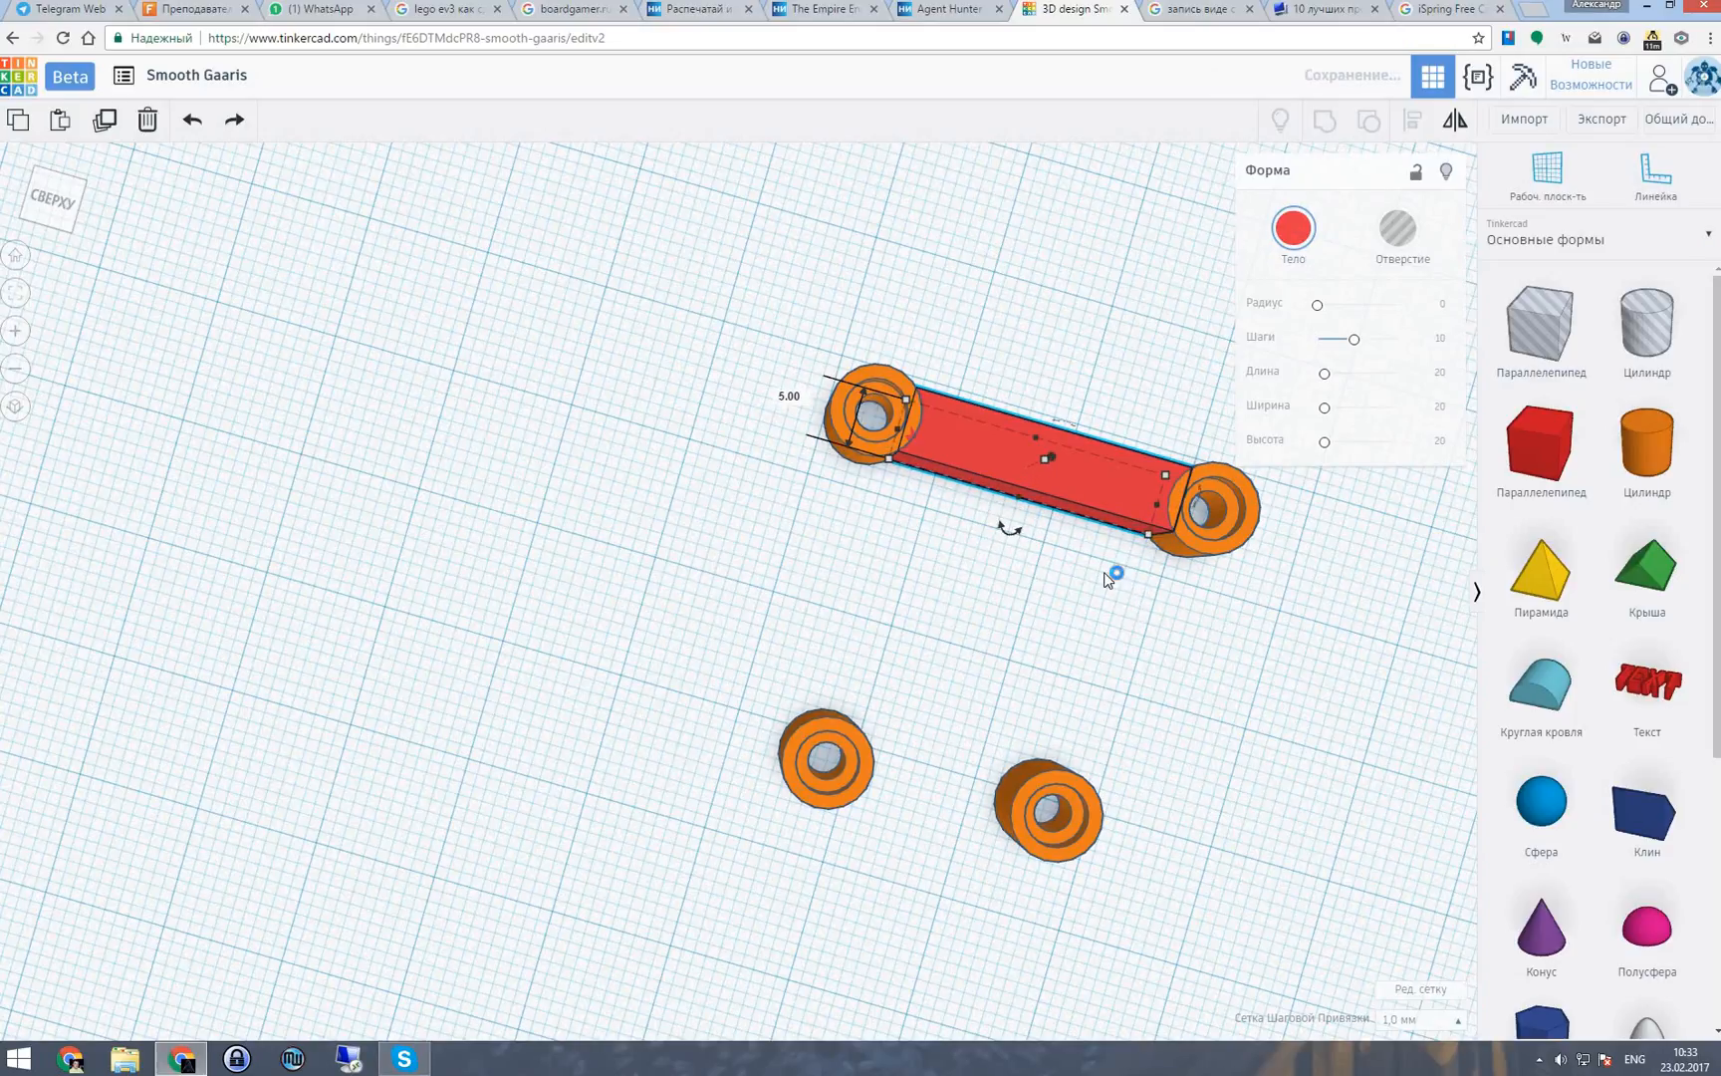
pyautogui.moveTo(1105, 574); pyautogui.dragTo(1098, 564, button='right')
pyautogui.moveTo(1100, 710); pyautogui.dragTo(1051, 698, button='middle')
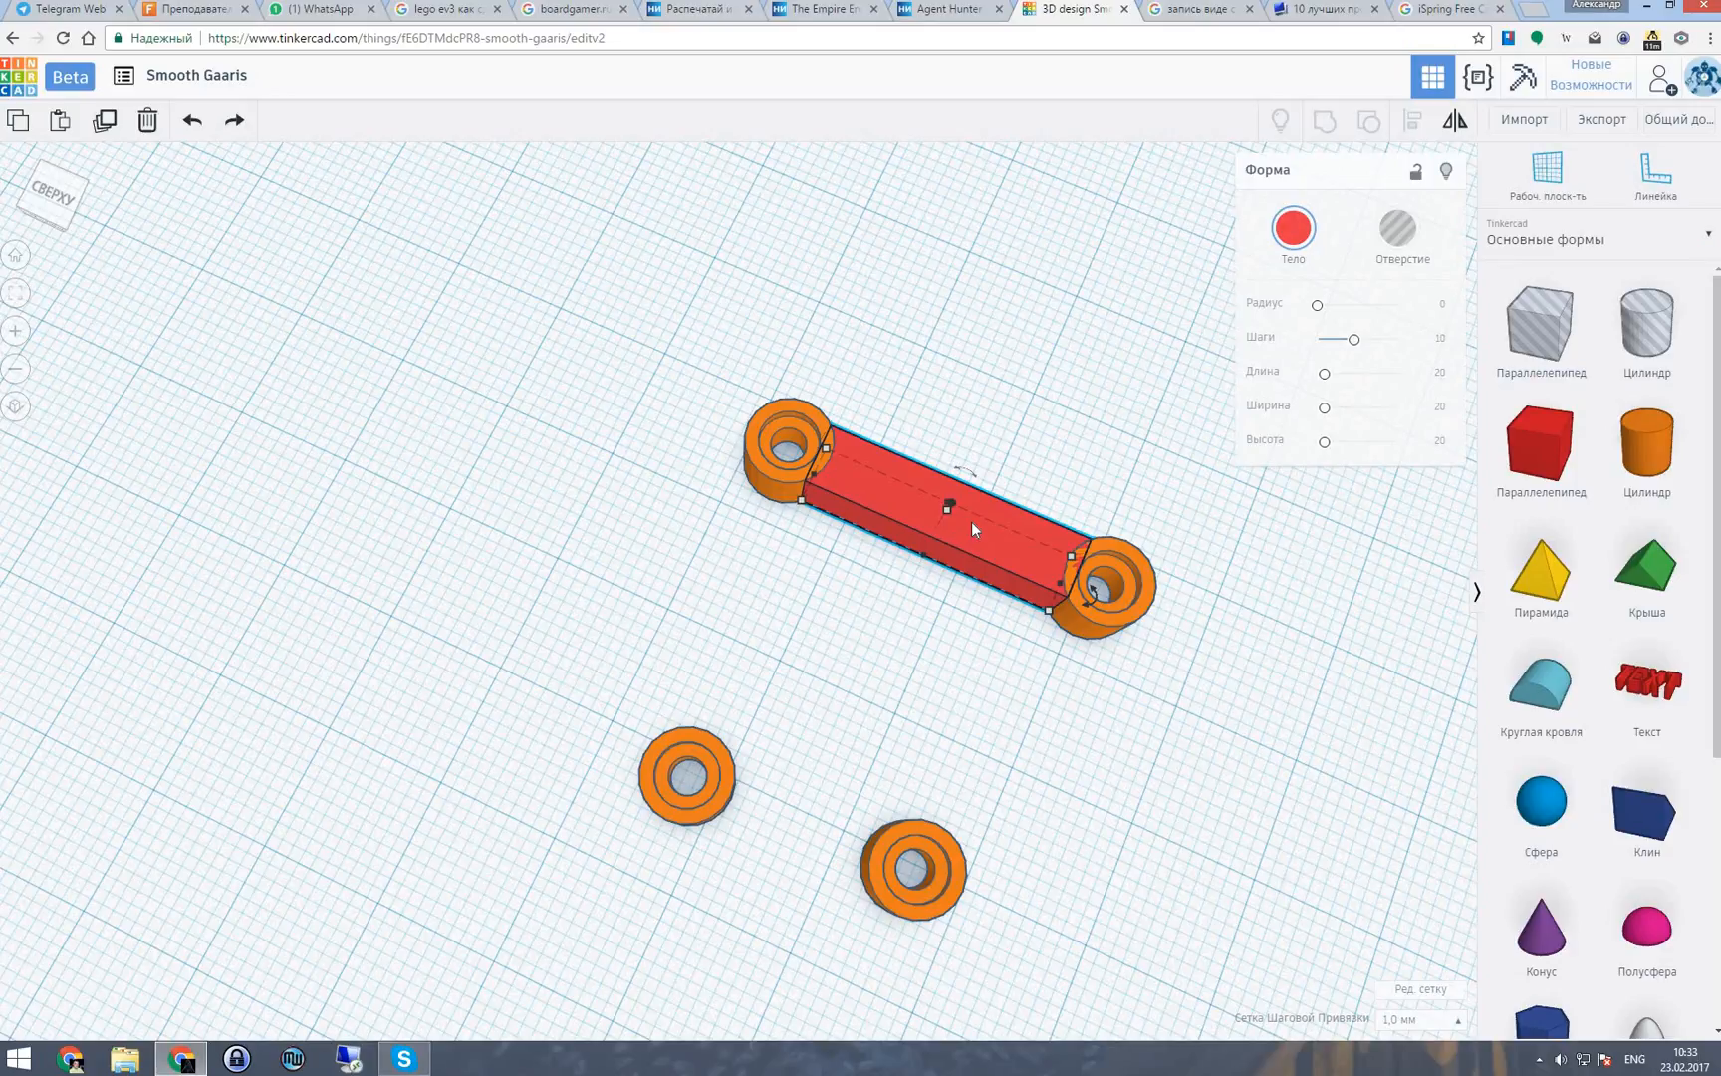
# Duplicate the trimmed red bar beside the first link and place the two remaining rings inside the copy's ends.
pyautogui.click(308, 526)
pyautogui.moveTo(998, 535); pyautogui.dragTo(946, 757)
pyautogui.moveTo(942, 886); pyautogui.dragTo(915, 730)
pyautogui.moveTo(692, 771); pyautogui.dragTo(750, 648)
# Shorten the copied red bar from both ends to 9 mm so it clears the bores of its rings.
pyautogui.click(830, 699)
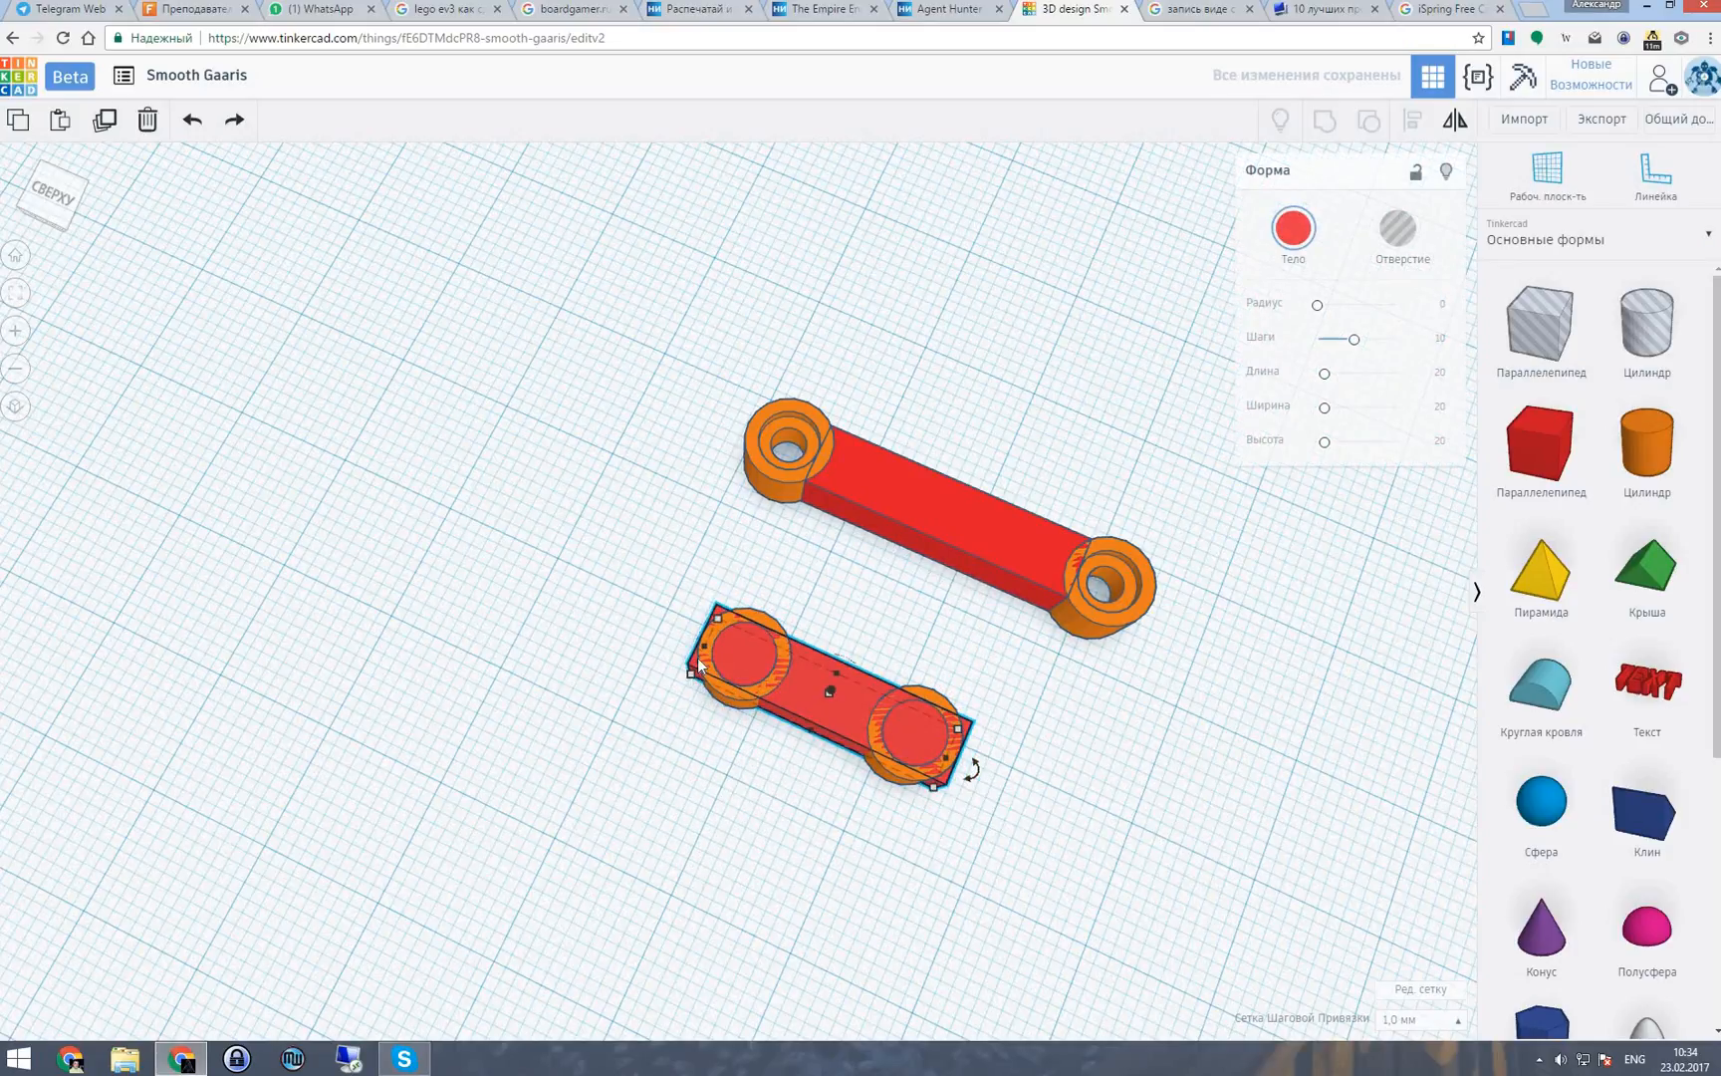
pyautogui.moveTo(704, 646); pyautogui.dragTo(771, 677)
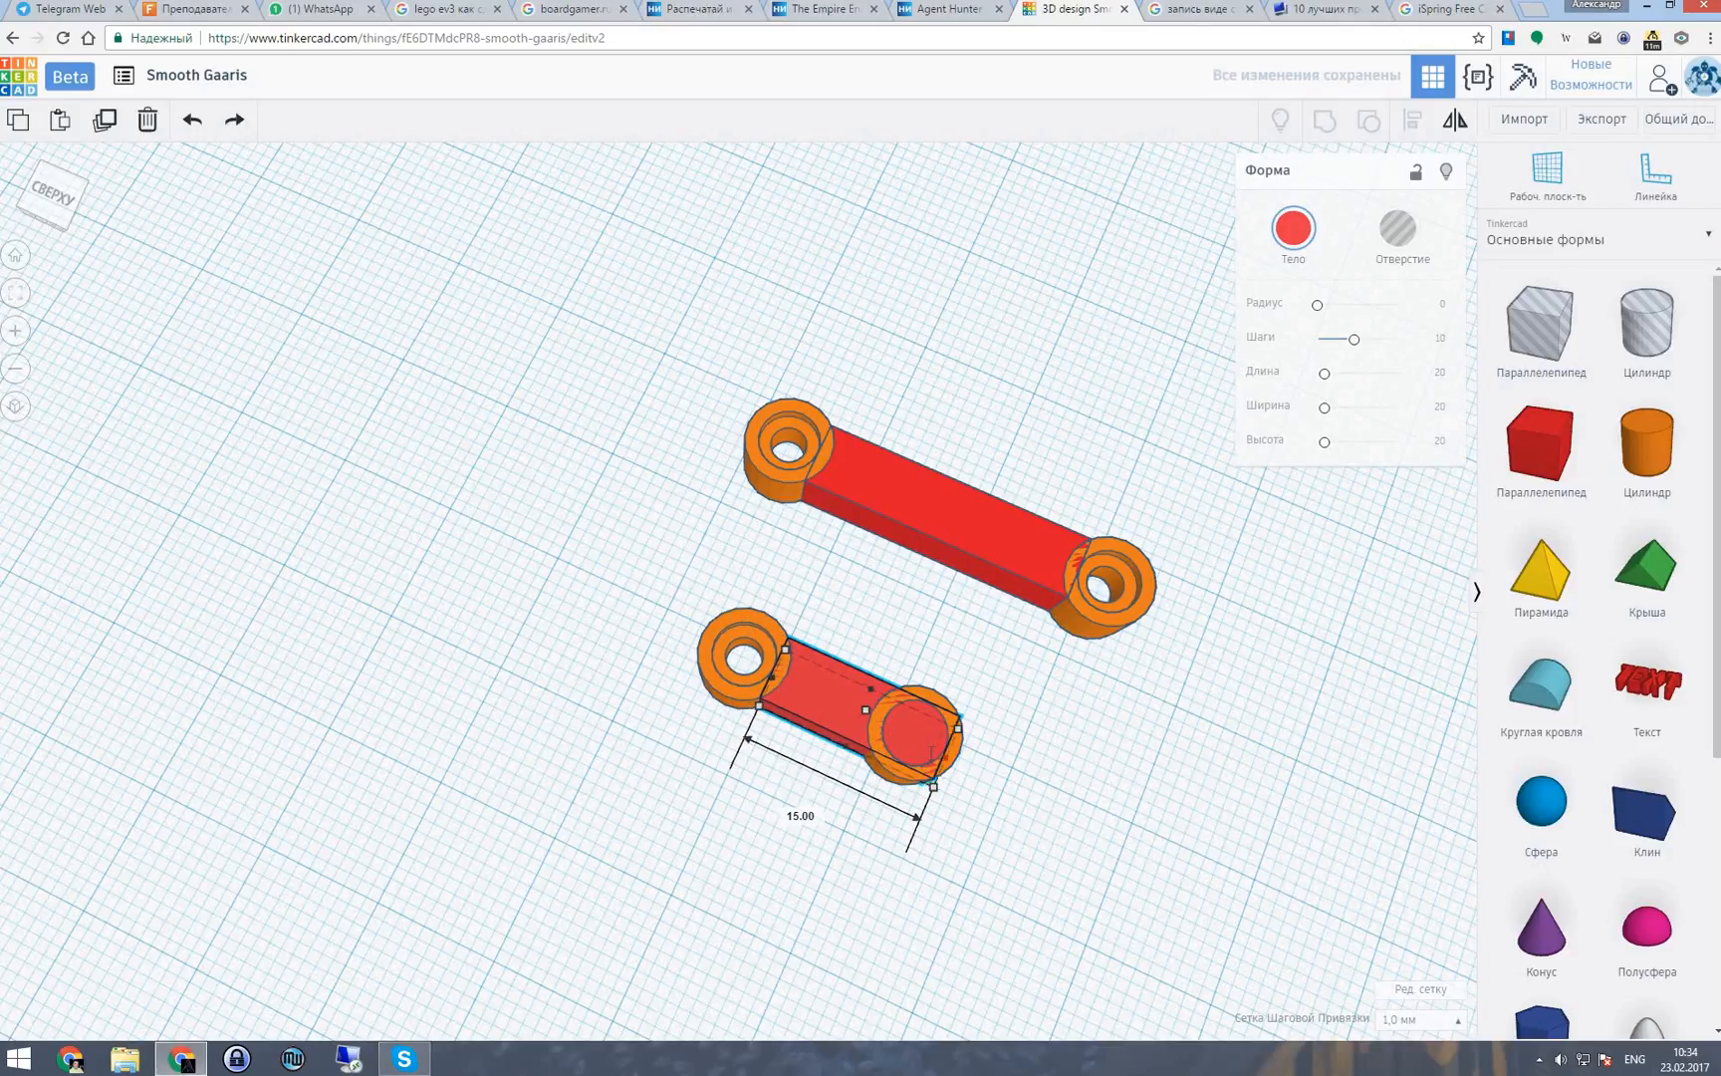
pyautogui.moveTo(951, 762); pyautogui.dragTo(880, 729)
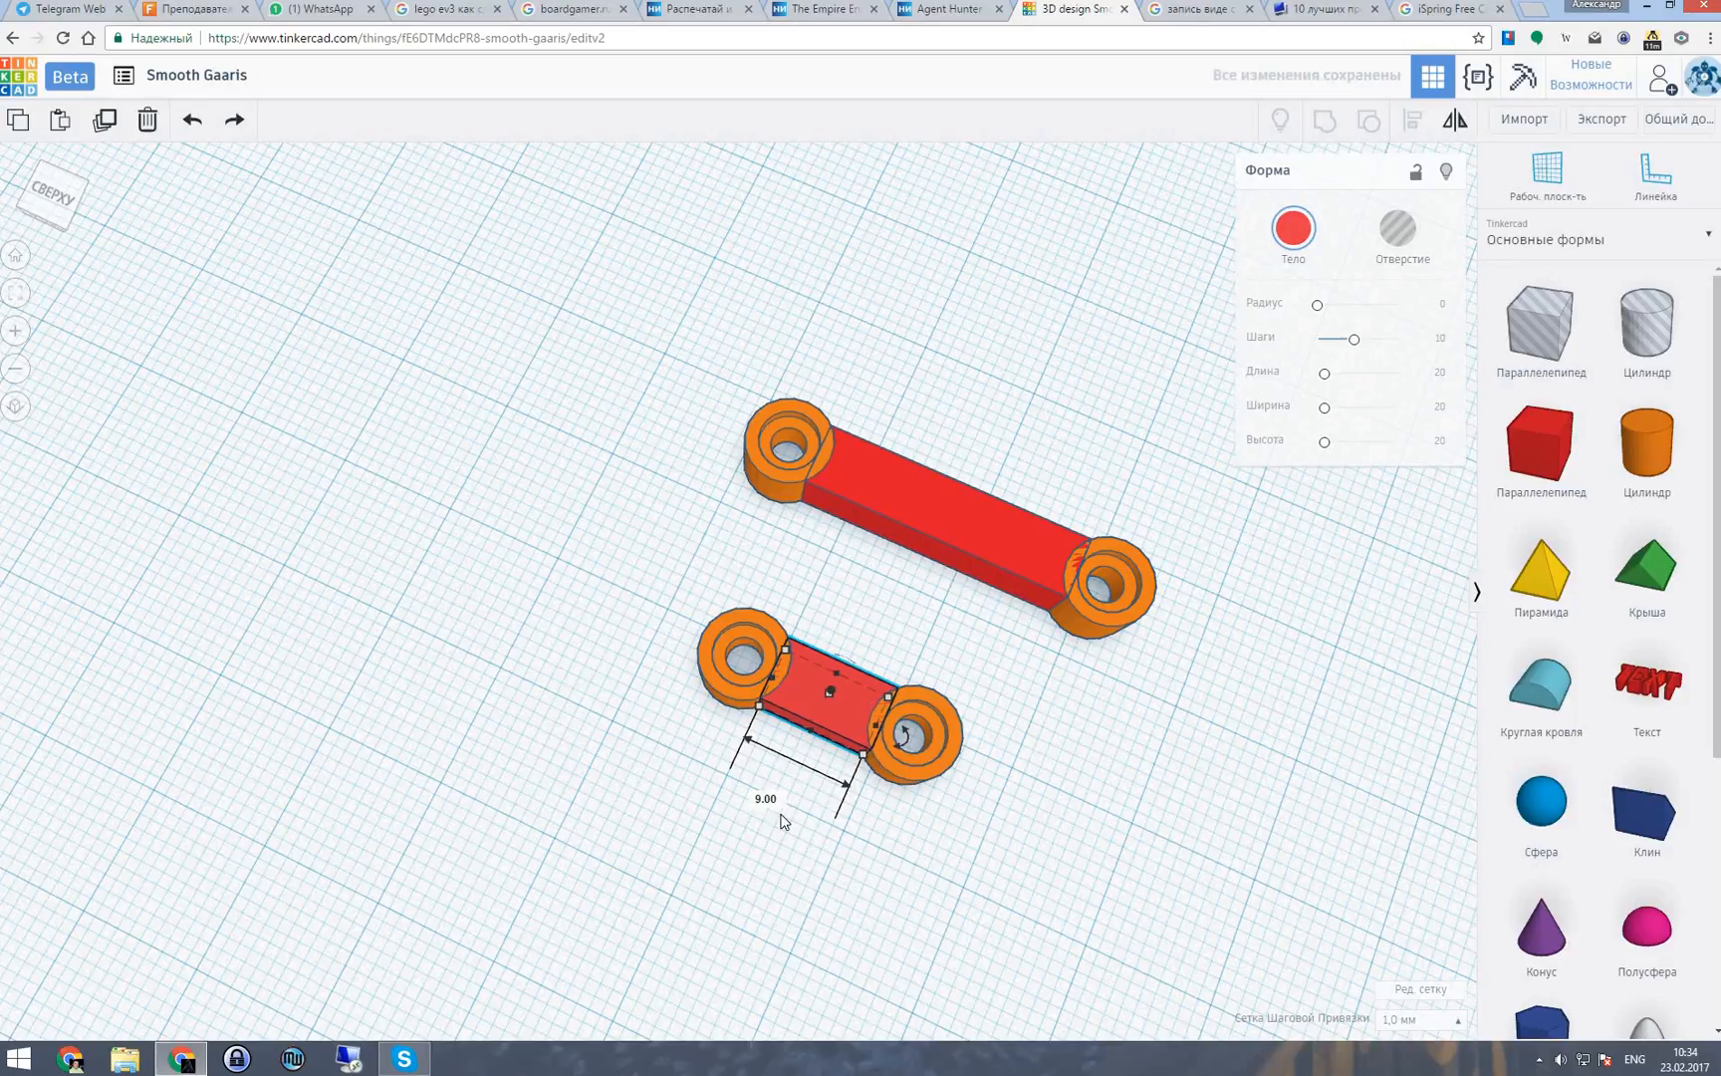
# Group the long red bar with its two end rings and move the combined link away from the short one.
pyautogui.moveTo(670, 354); pyautogui.dragTo(1142, 609)
pyautogui.click(906, 597)
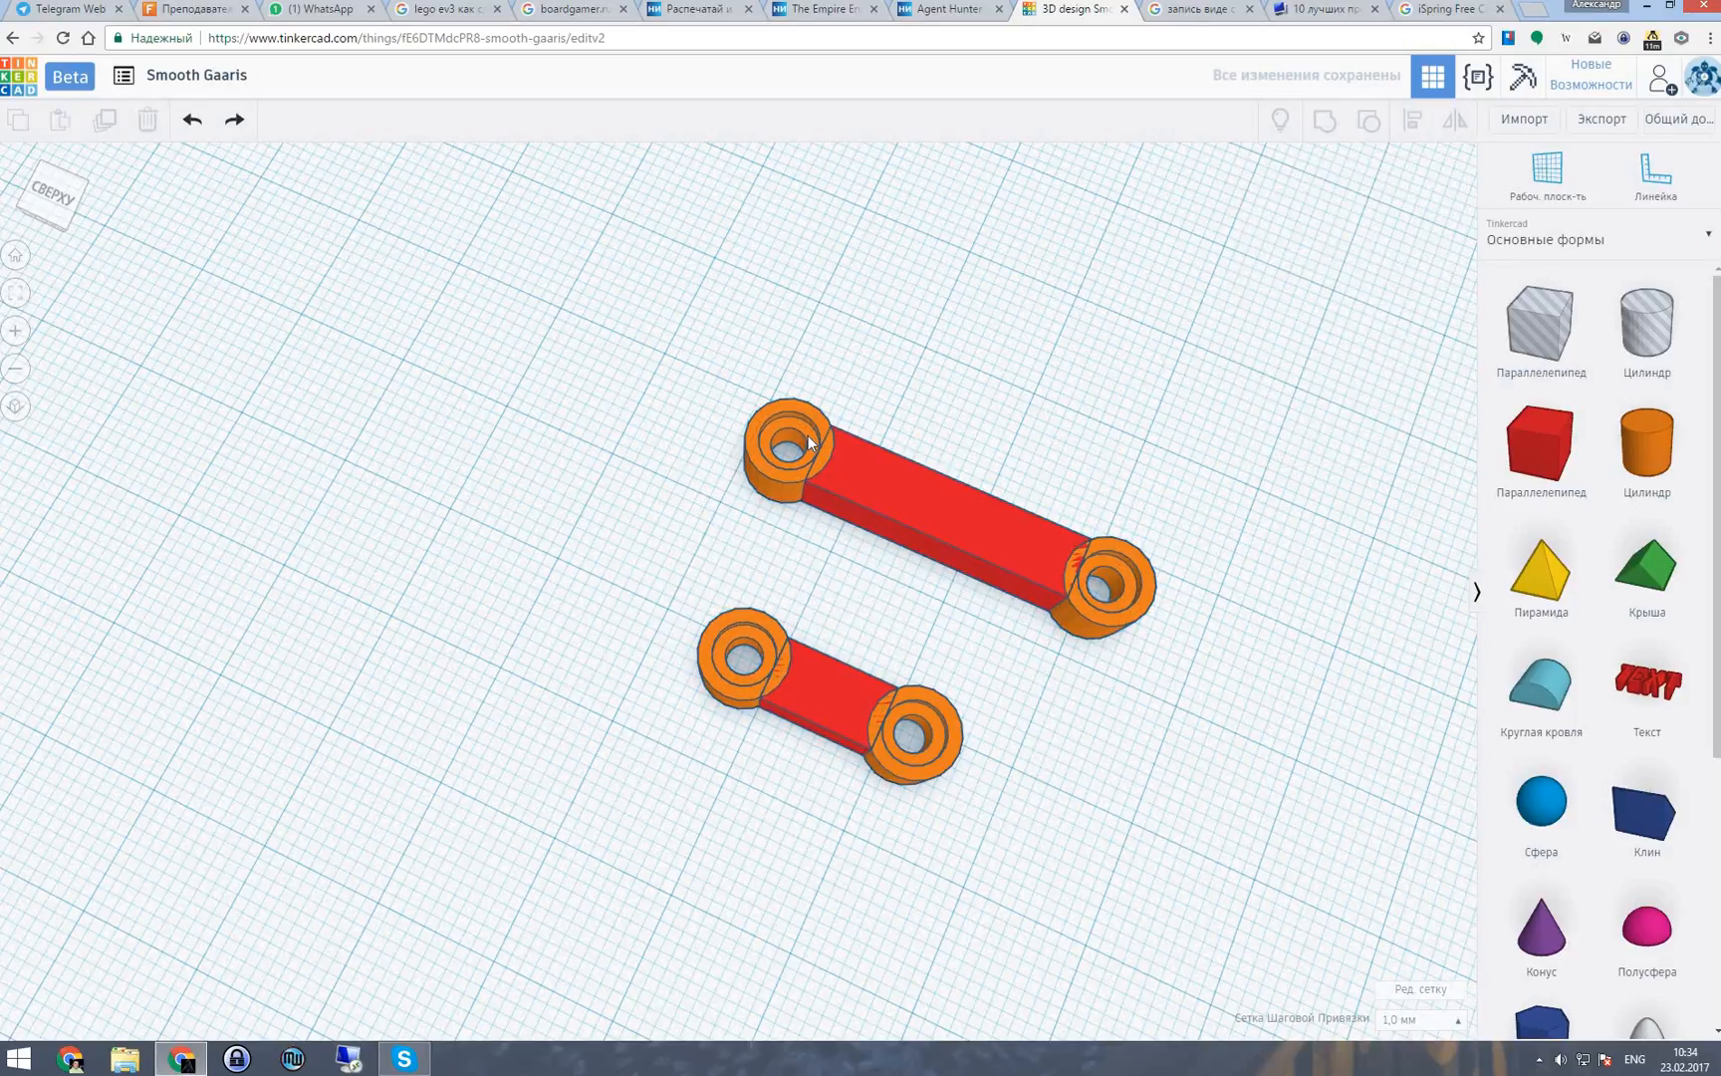
pyautogui.click(887, 481)
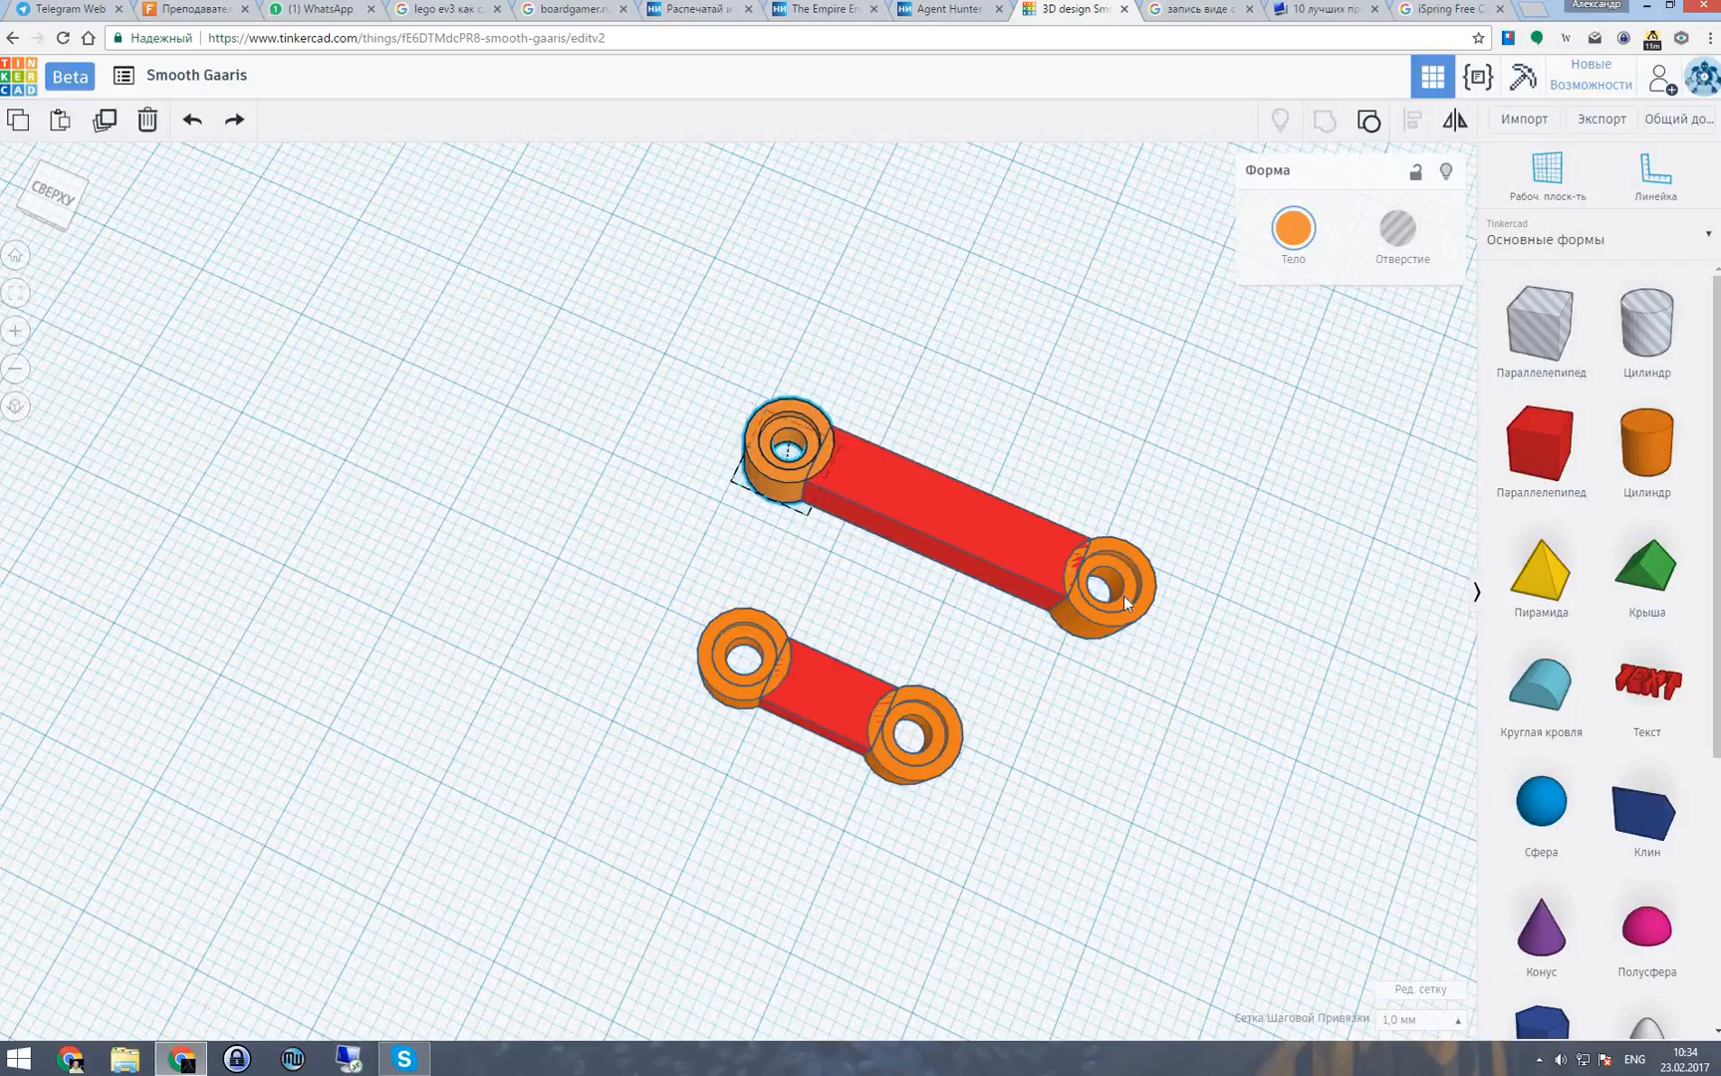
pyautogui.keyDown('shift'); pyautogui.click(1124, 597); pyautogui.keyUp('shift')
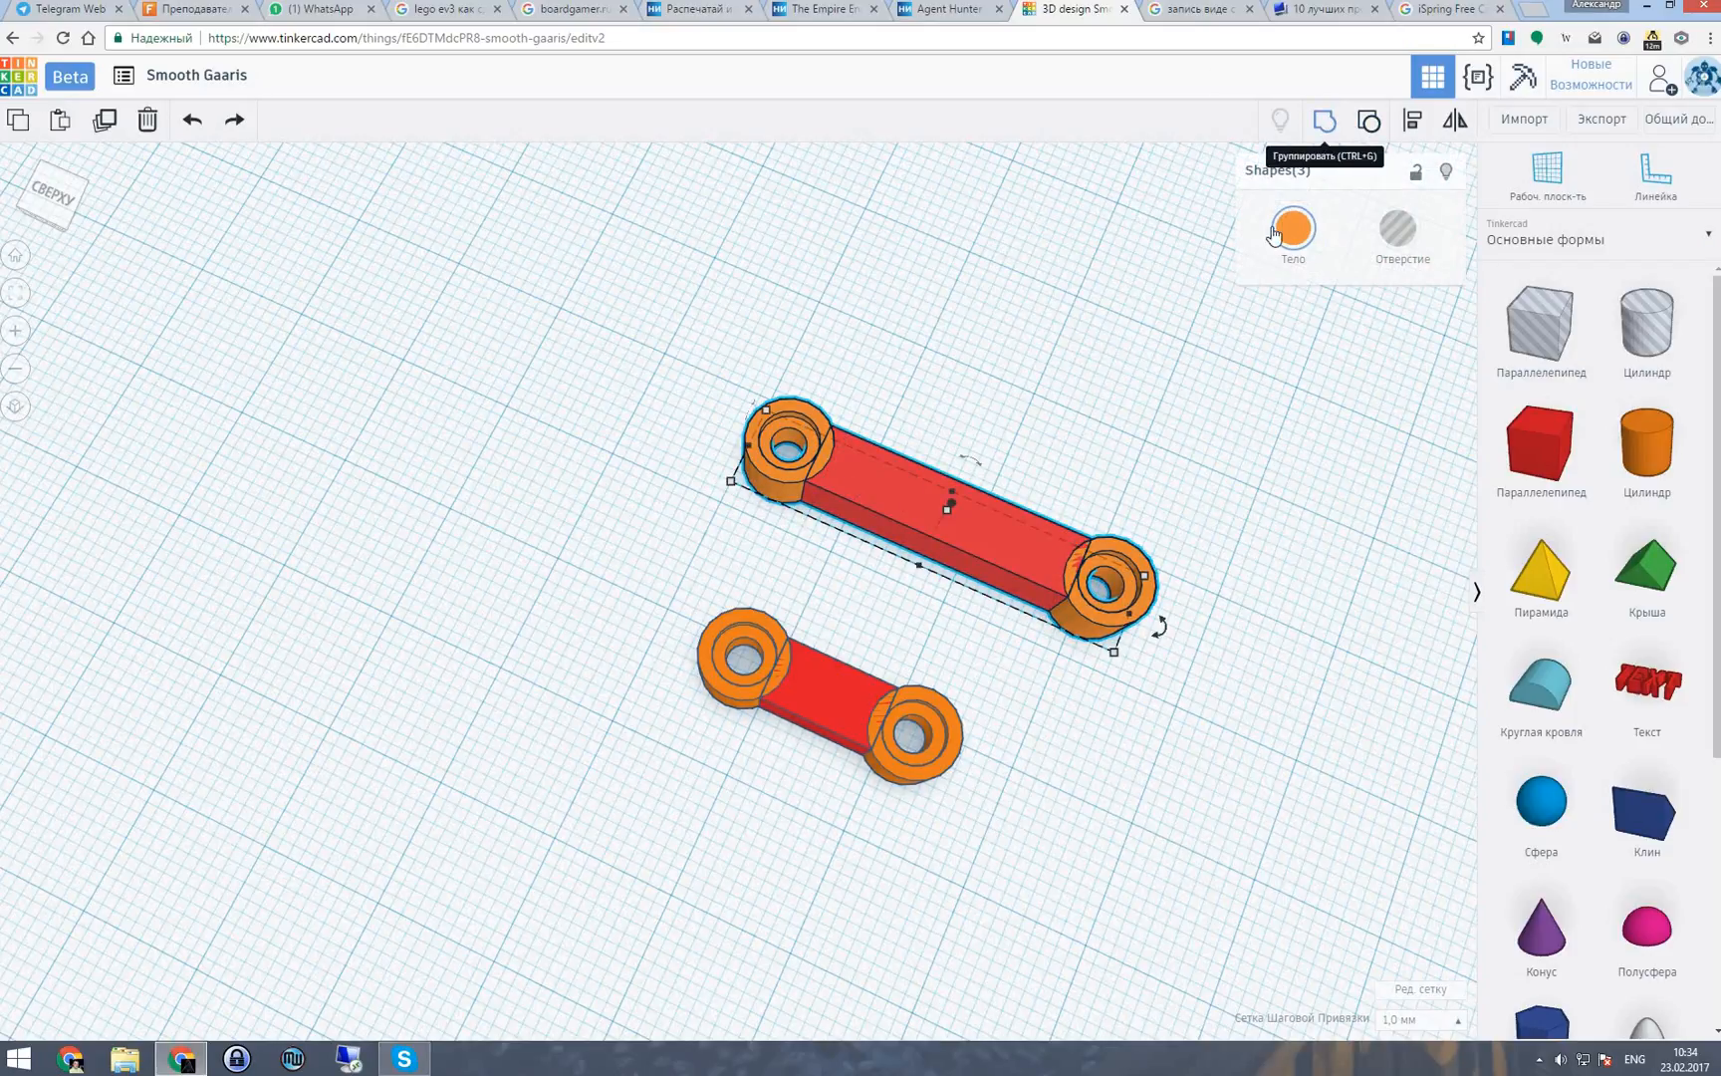
pyautogui.click(1324, 120)
pyautogui.moveTo(959, 550); pyautogui.dragTo(1005, 437)
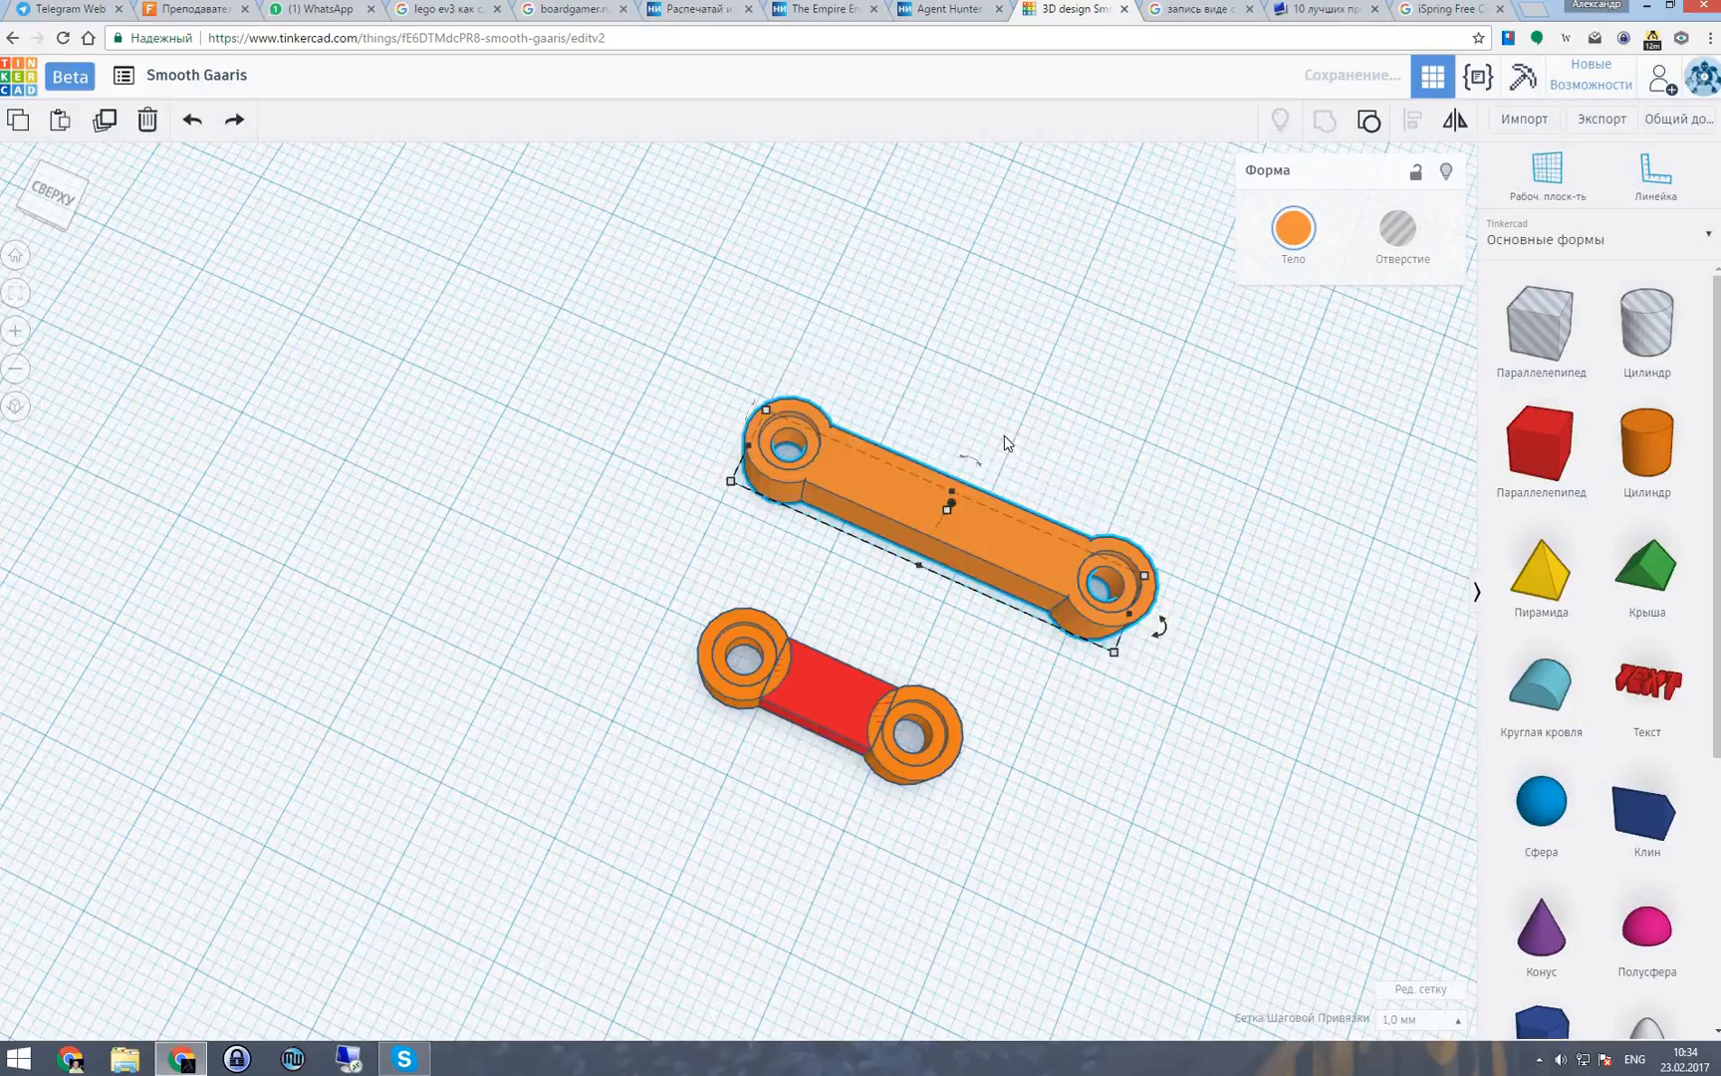
# Group the short red bar with its two rings and move the combined link farther from the long link.
pyautogui.click(824, 708)
pyautogui.moveTo(660, 584); pyautogui.dragTo(1026, 839)
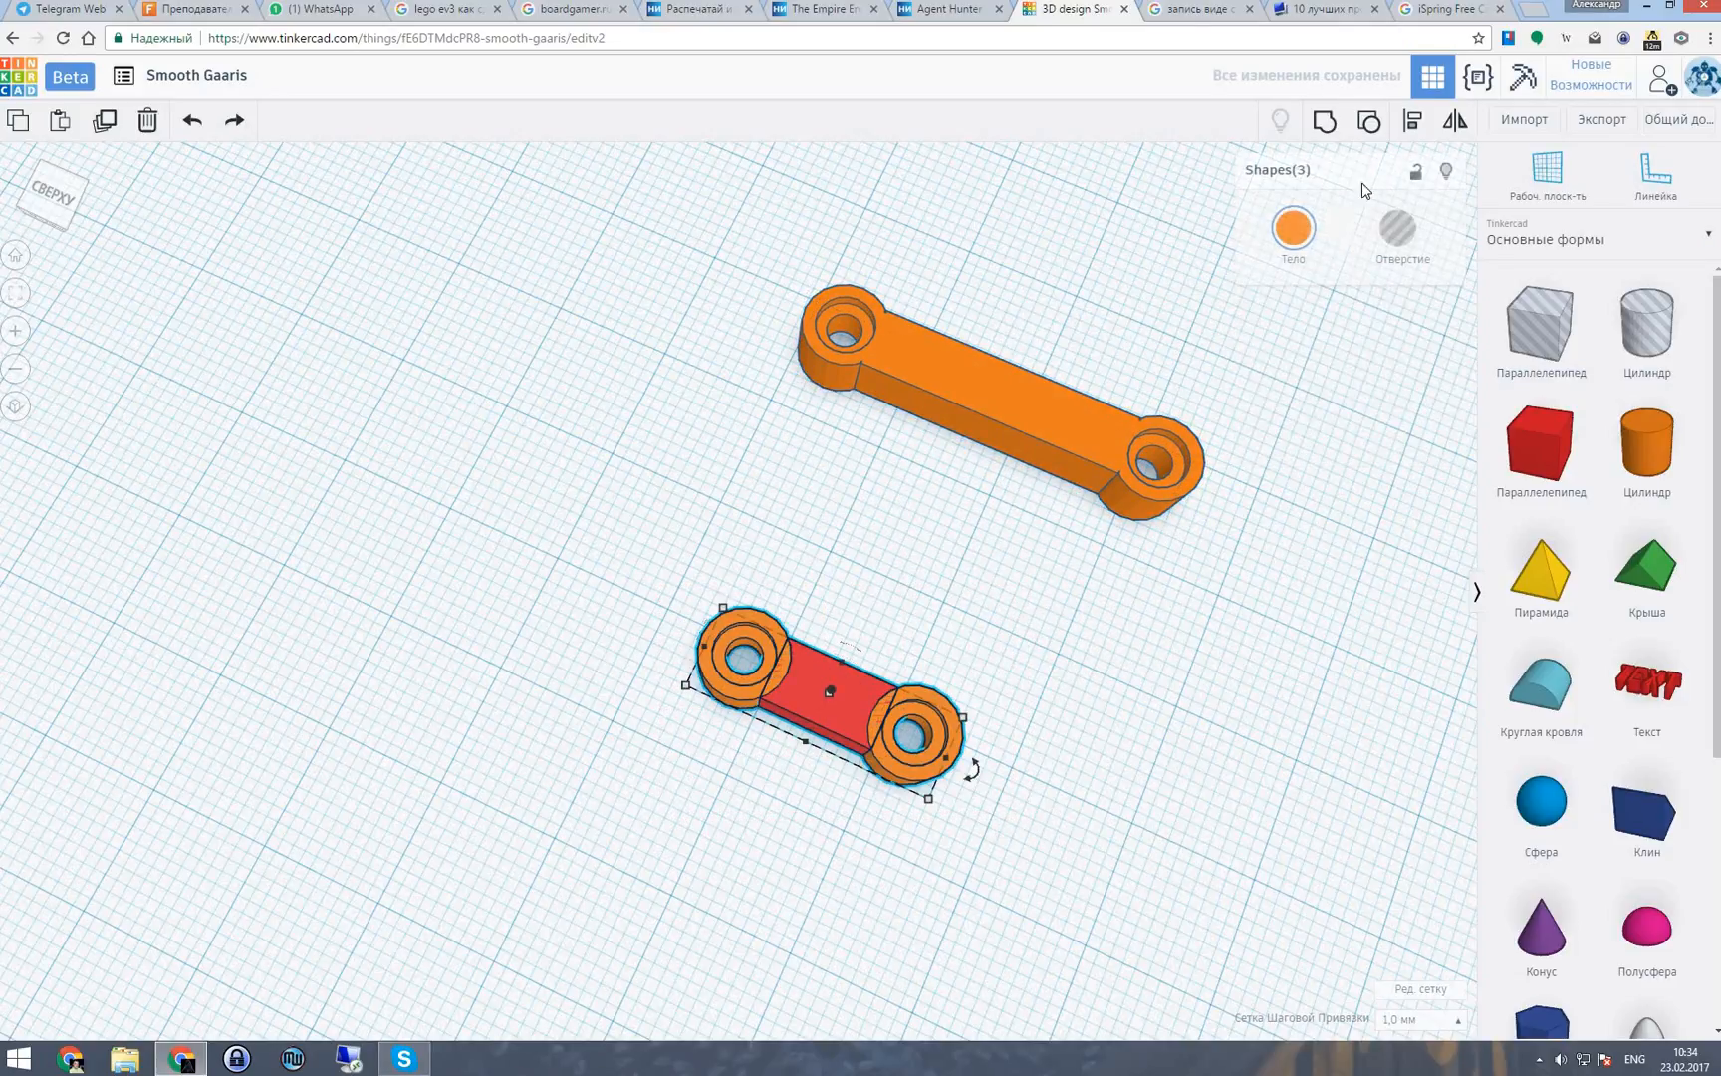
pyautogui.click(1332, 131)
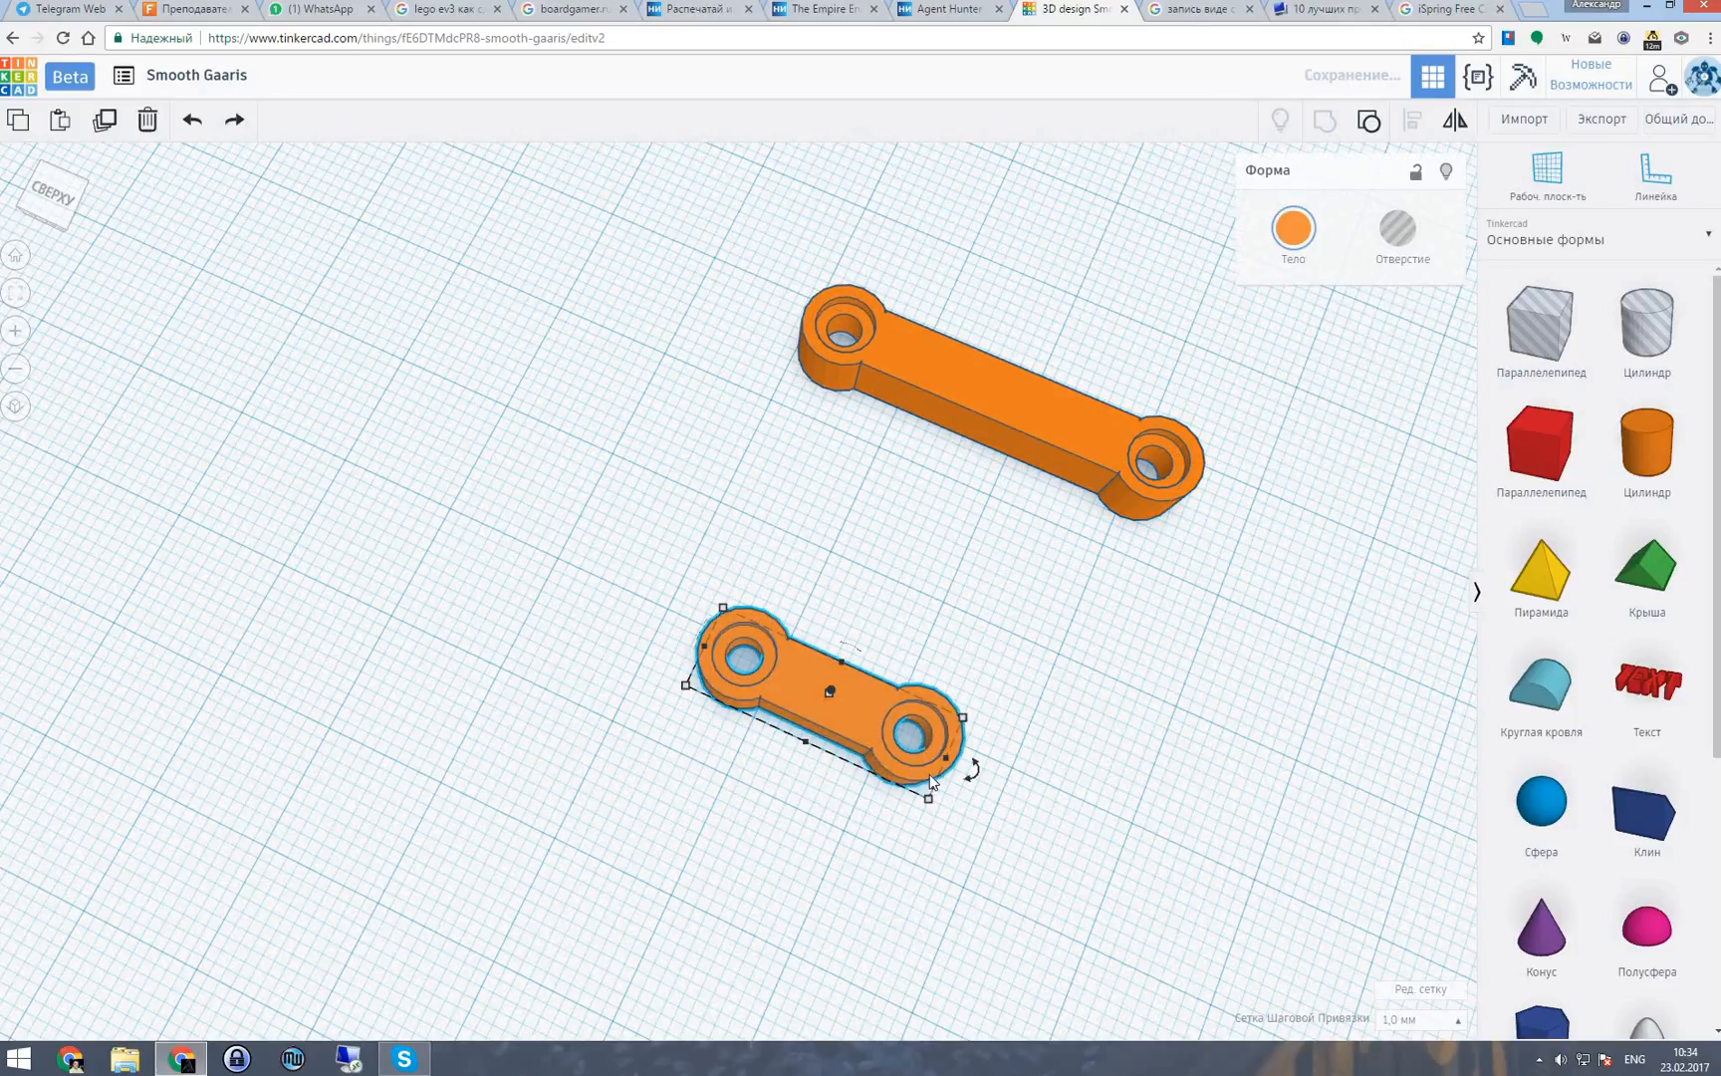
pyautogui.moveTo(930, 784); pyautogui.dragTo(920, 871)
pyautogui.click(909, 622)
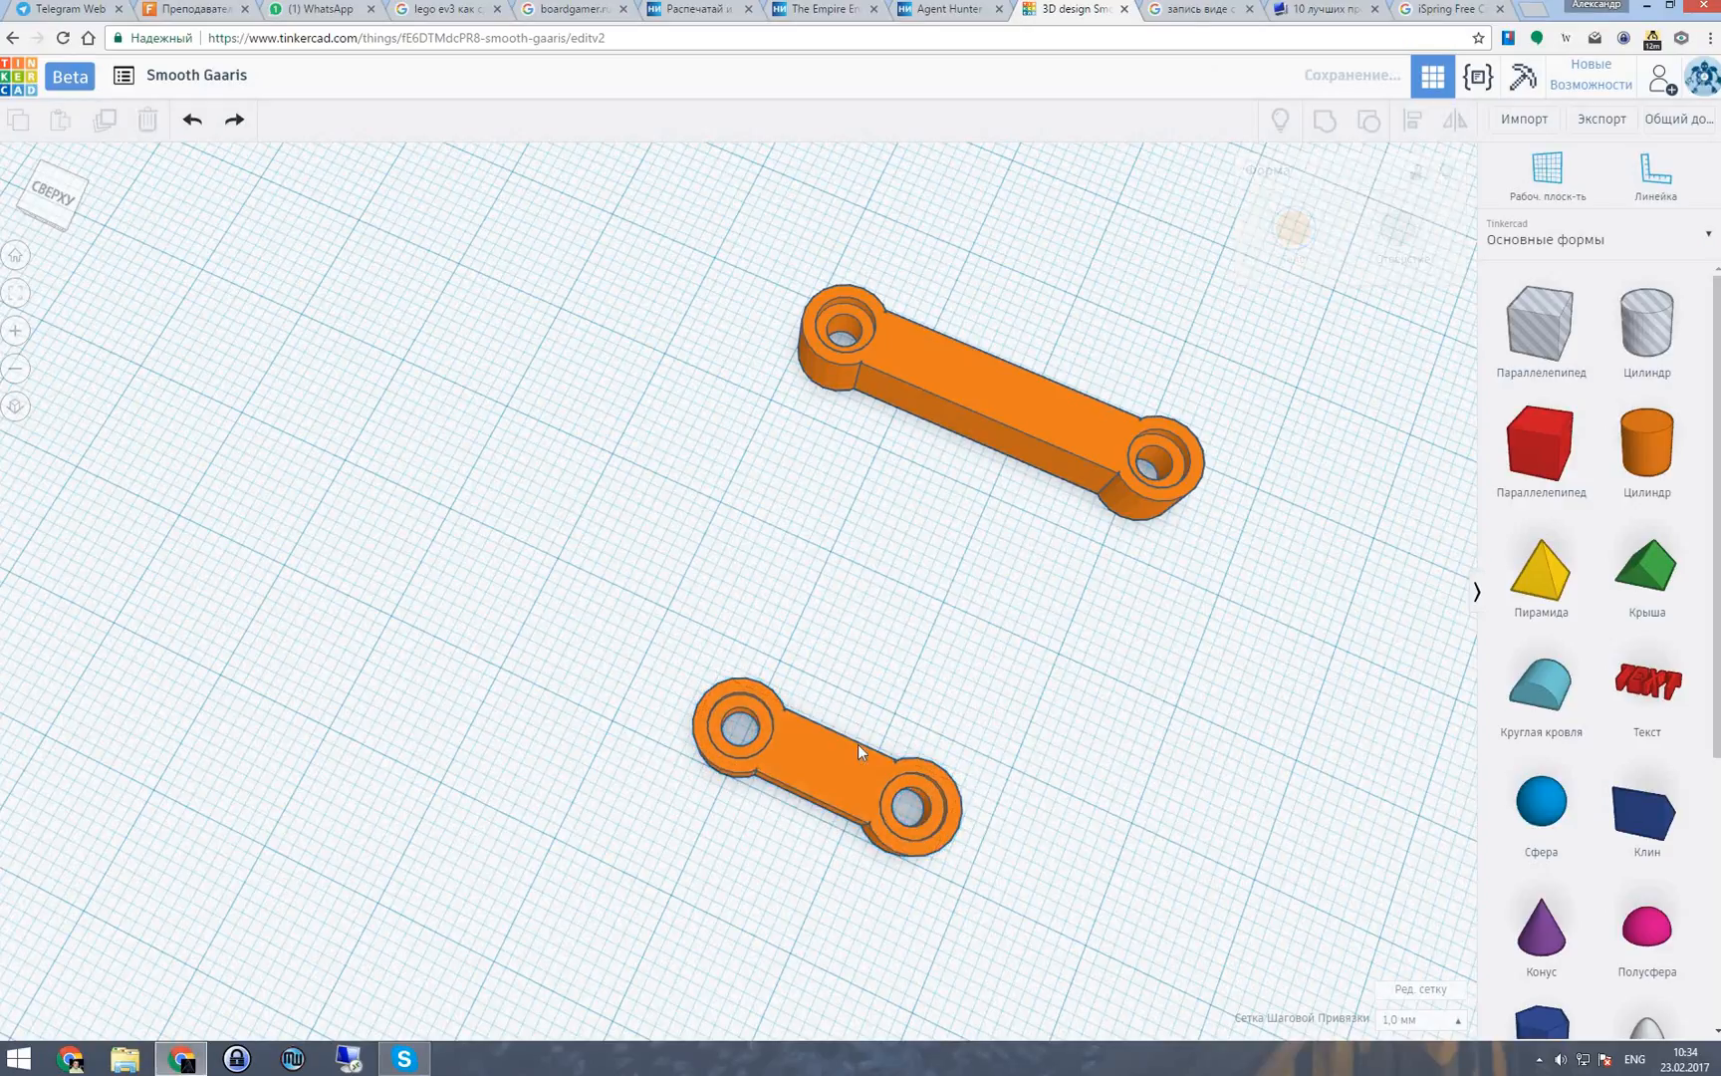
# Add a flat red box 20 mm long and place it between the two orange links.
pyautogui.moveTo(1510, 478); pyautogui.dragTo(372, 469)
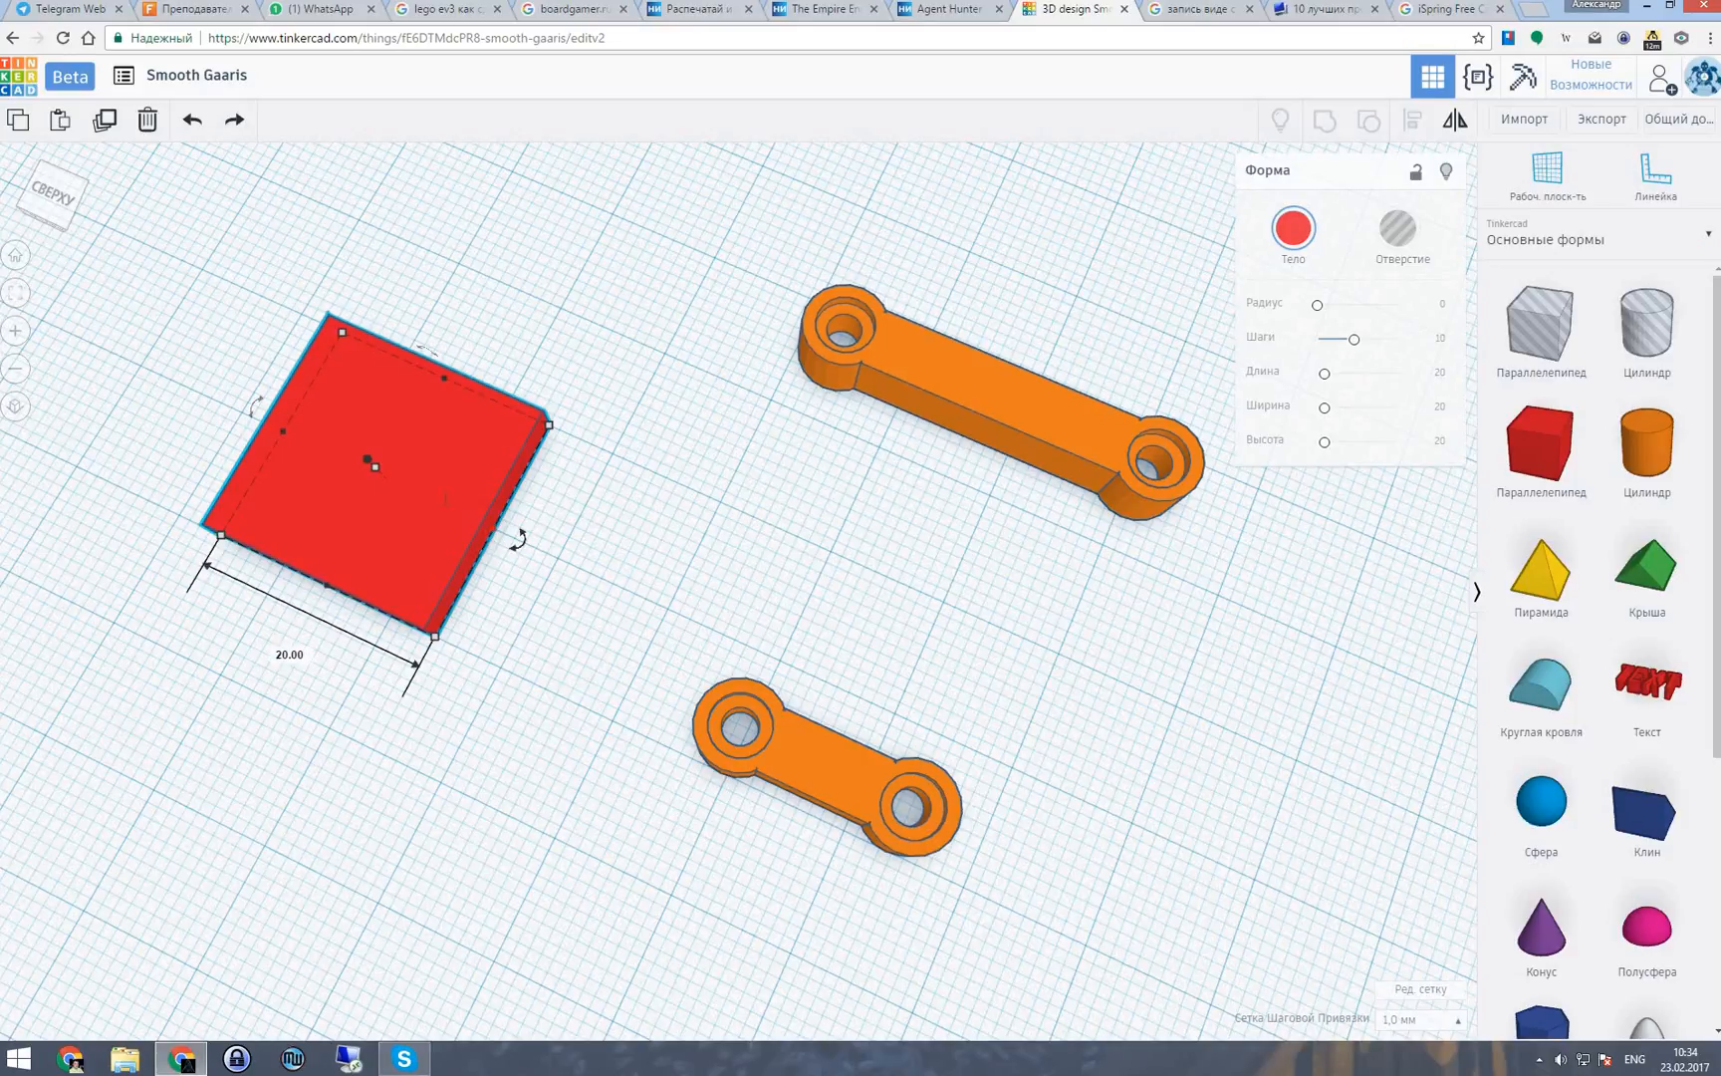
pyautogui.moveTo(489, 533); pyautogui.dragTo(963, 560)
pyautogui.moveTo(1010, 579); pyautogui.dragTo(741, 592, button='right')
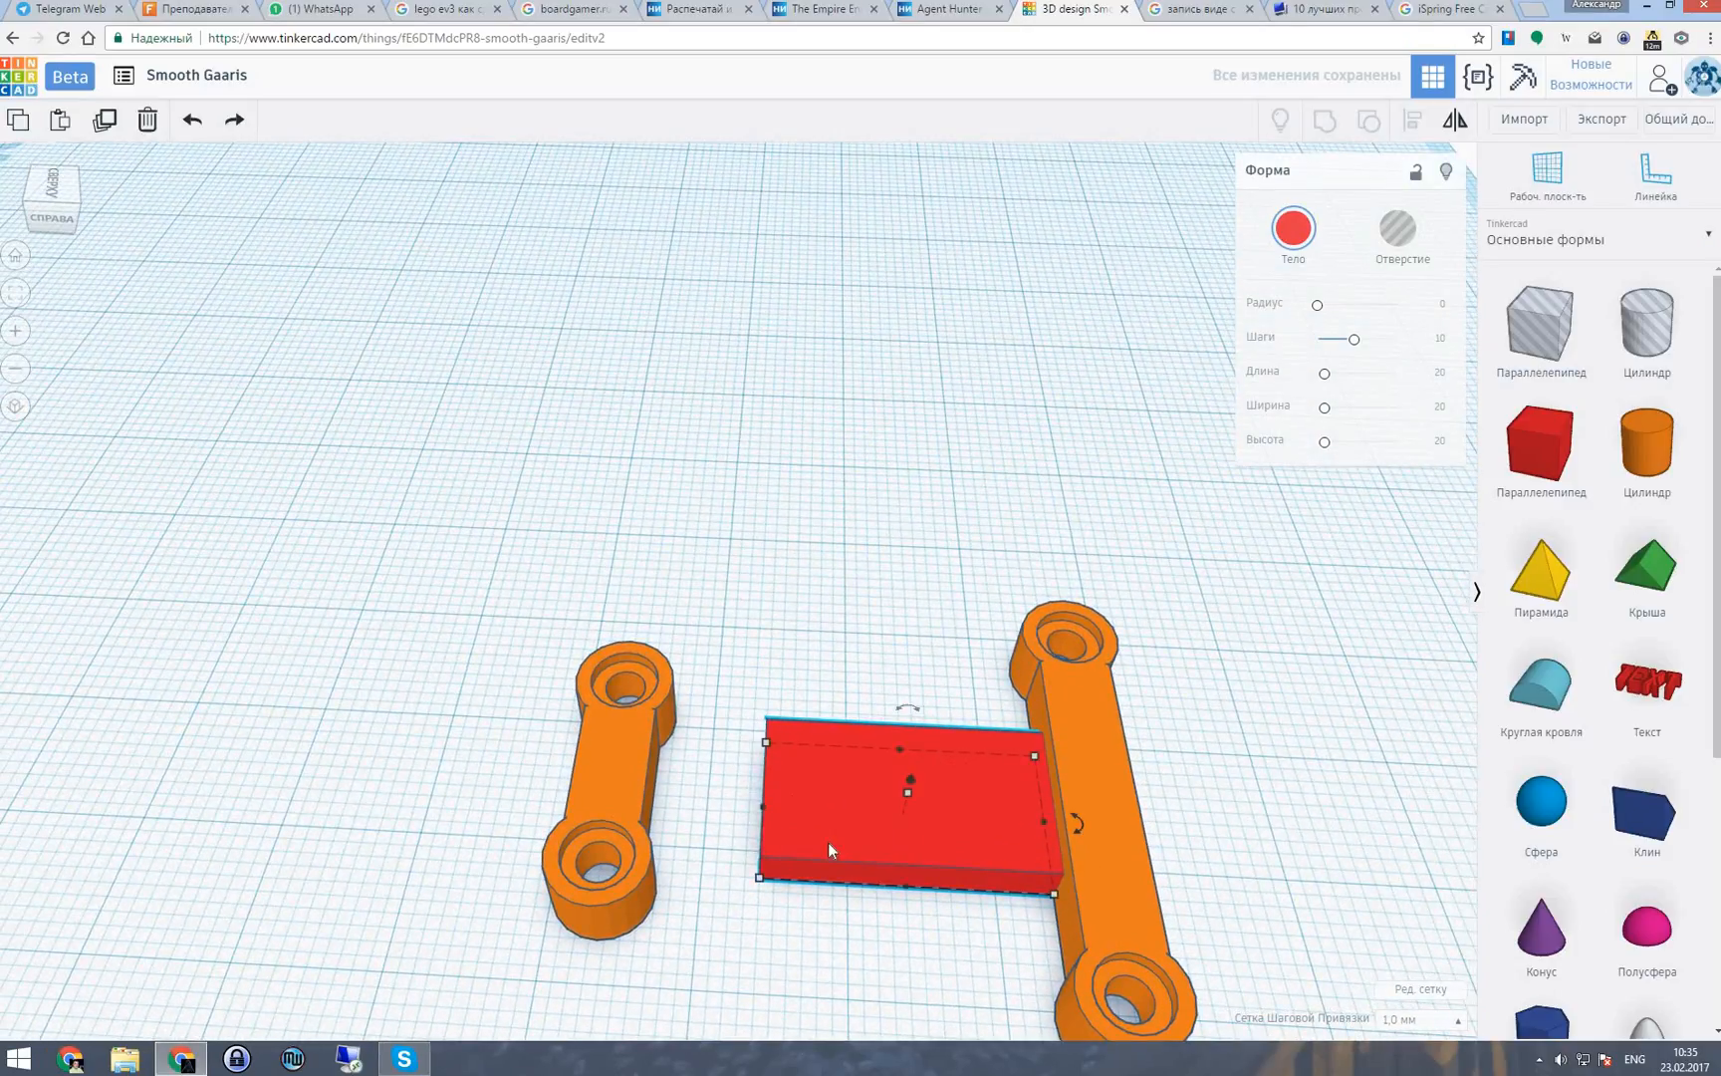
pyautogui.moveTo(761, 808); pyautogui.dragTo(762, 806)
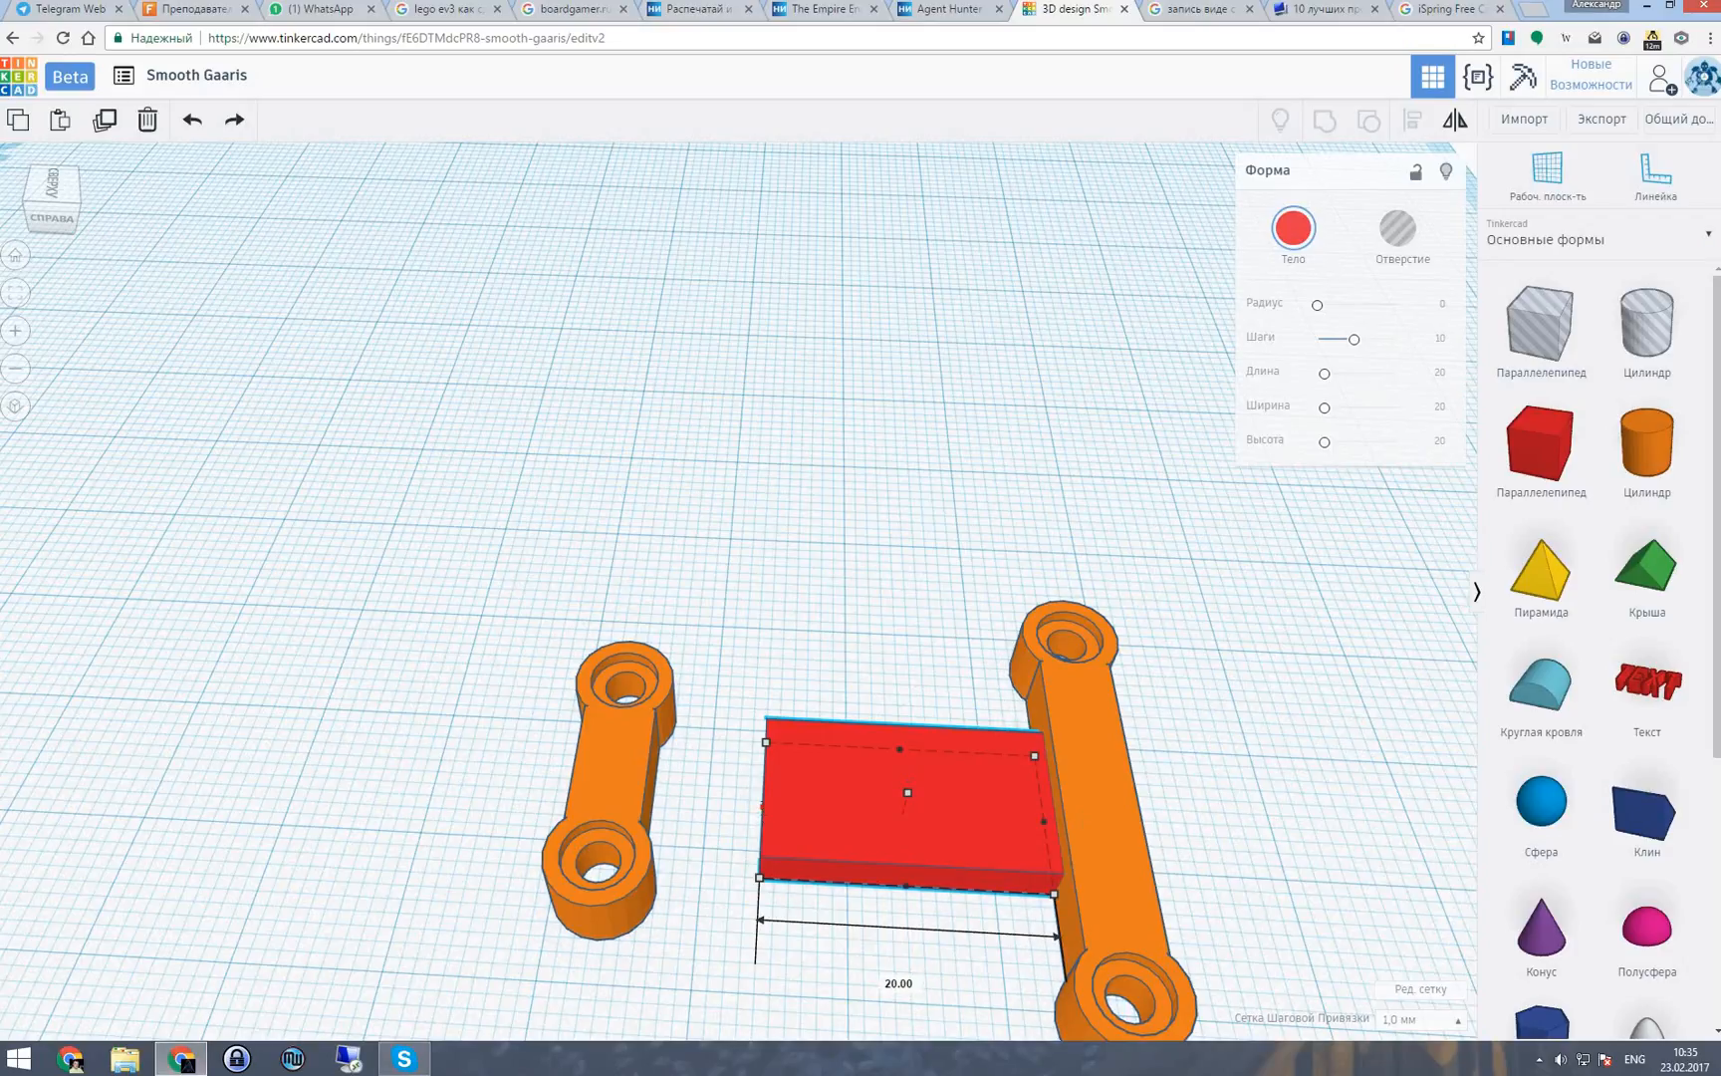
# Move the short link and the red box close together, and lengthen the box to 21 mm to meet the long link.
pyautogui.click(615, 793)
pyautogui.moveTo(614, 785); pyautogui.dragTo(694, 802)
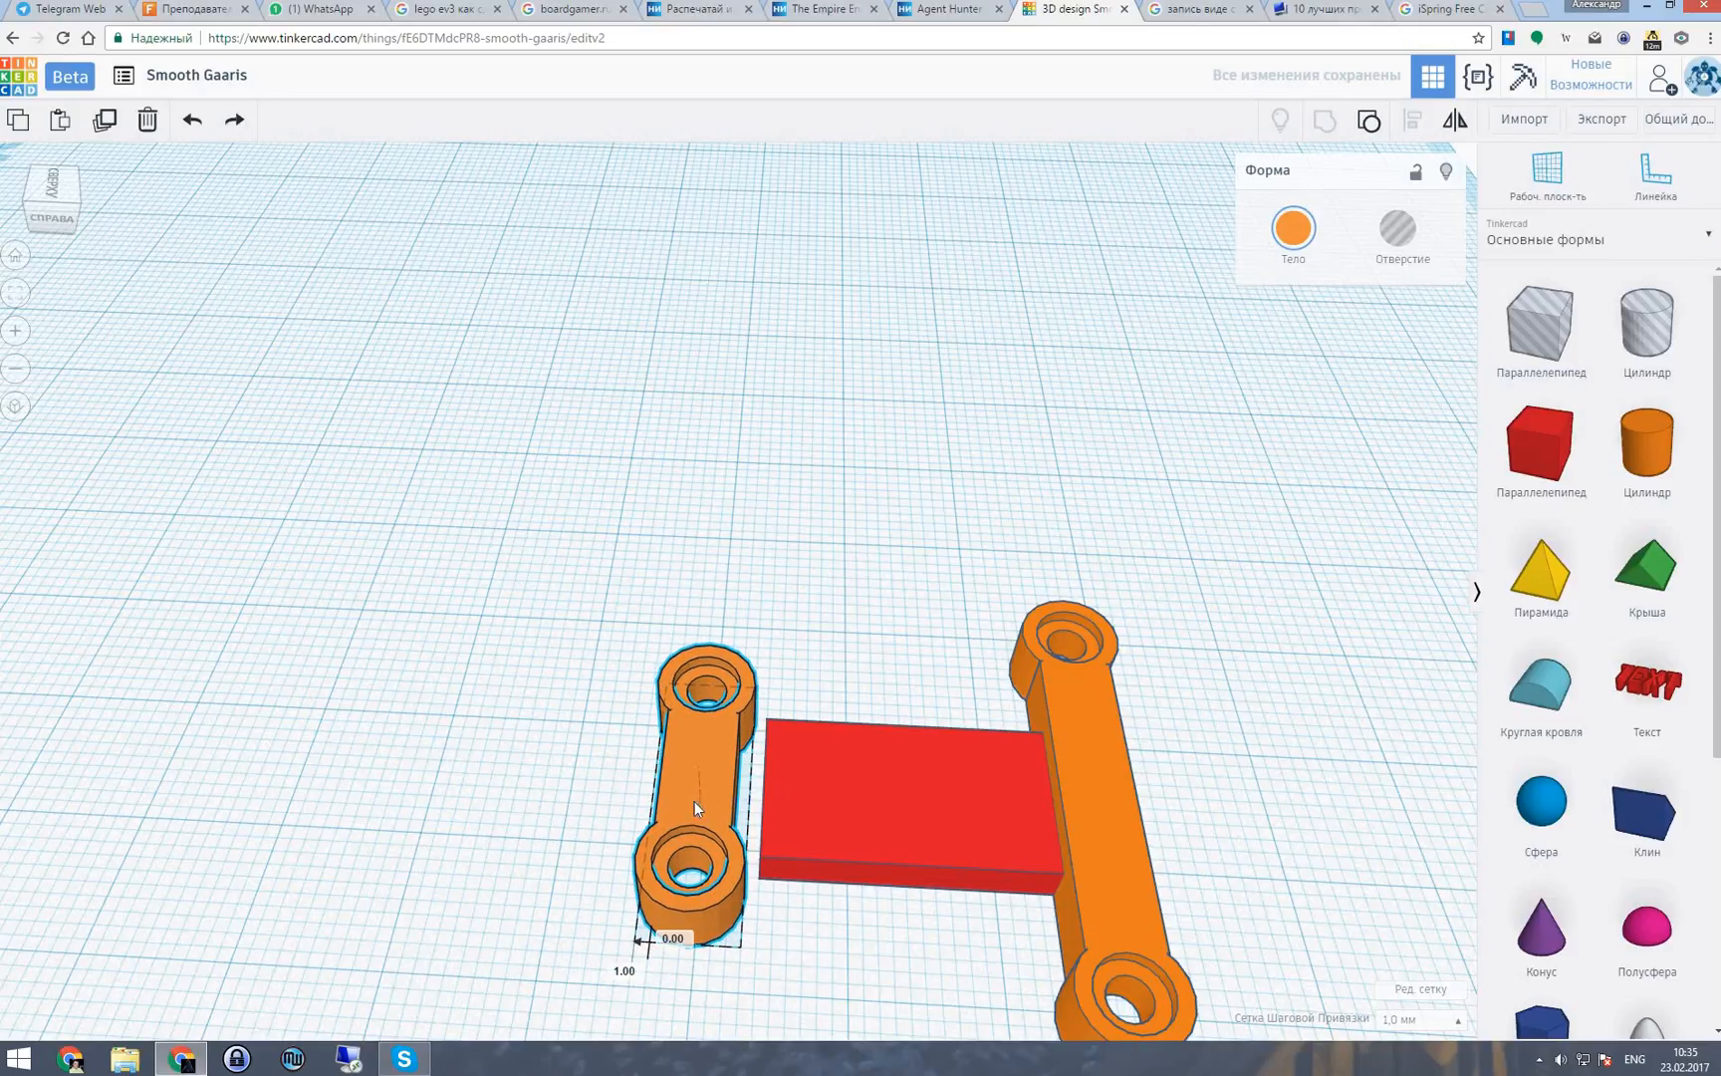
pyautogui.moveTo(890, 811); pyautogui.dragTo(875, 811)
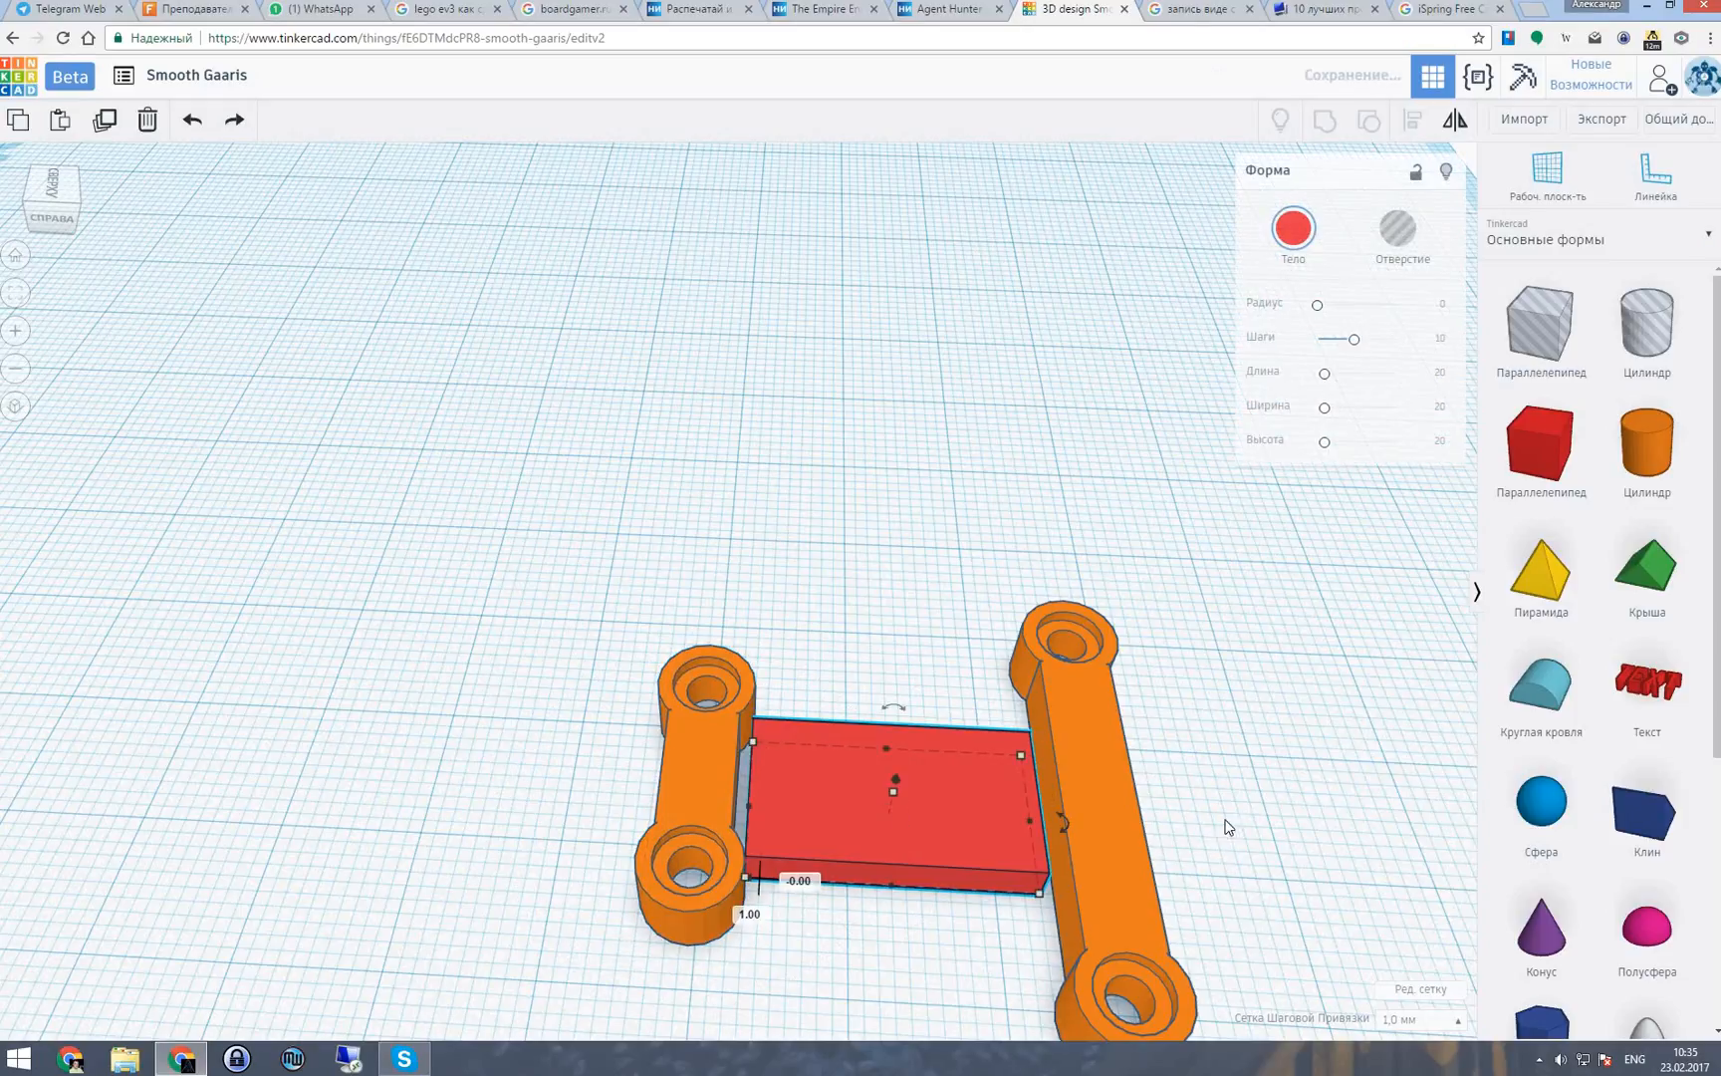
pyautogui.moveTo(1032, 818); pyautogui.dragTo(1047, 819)
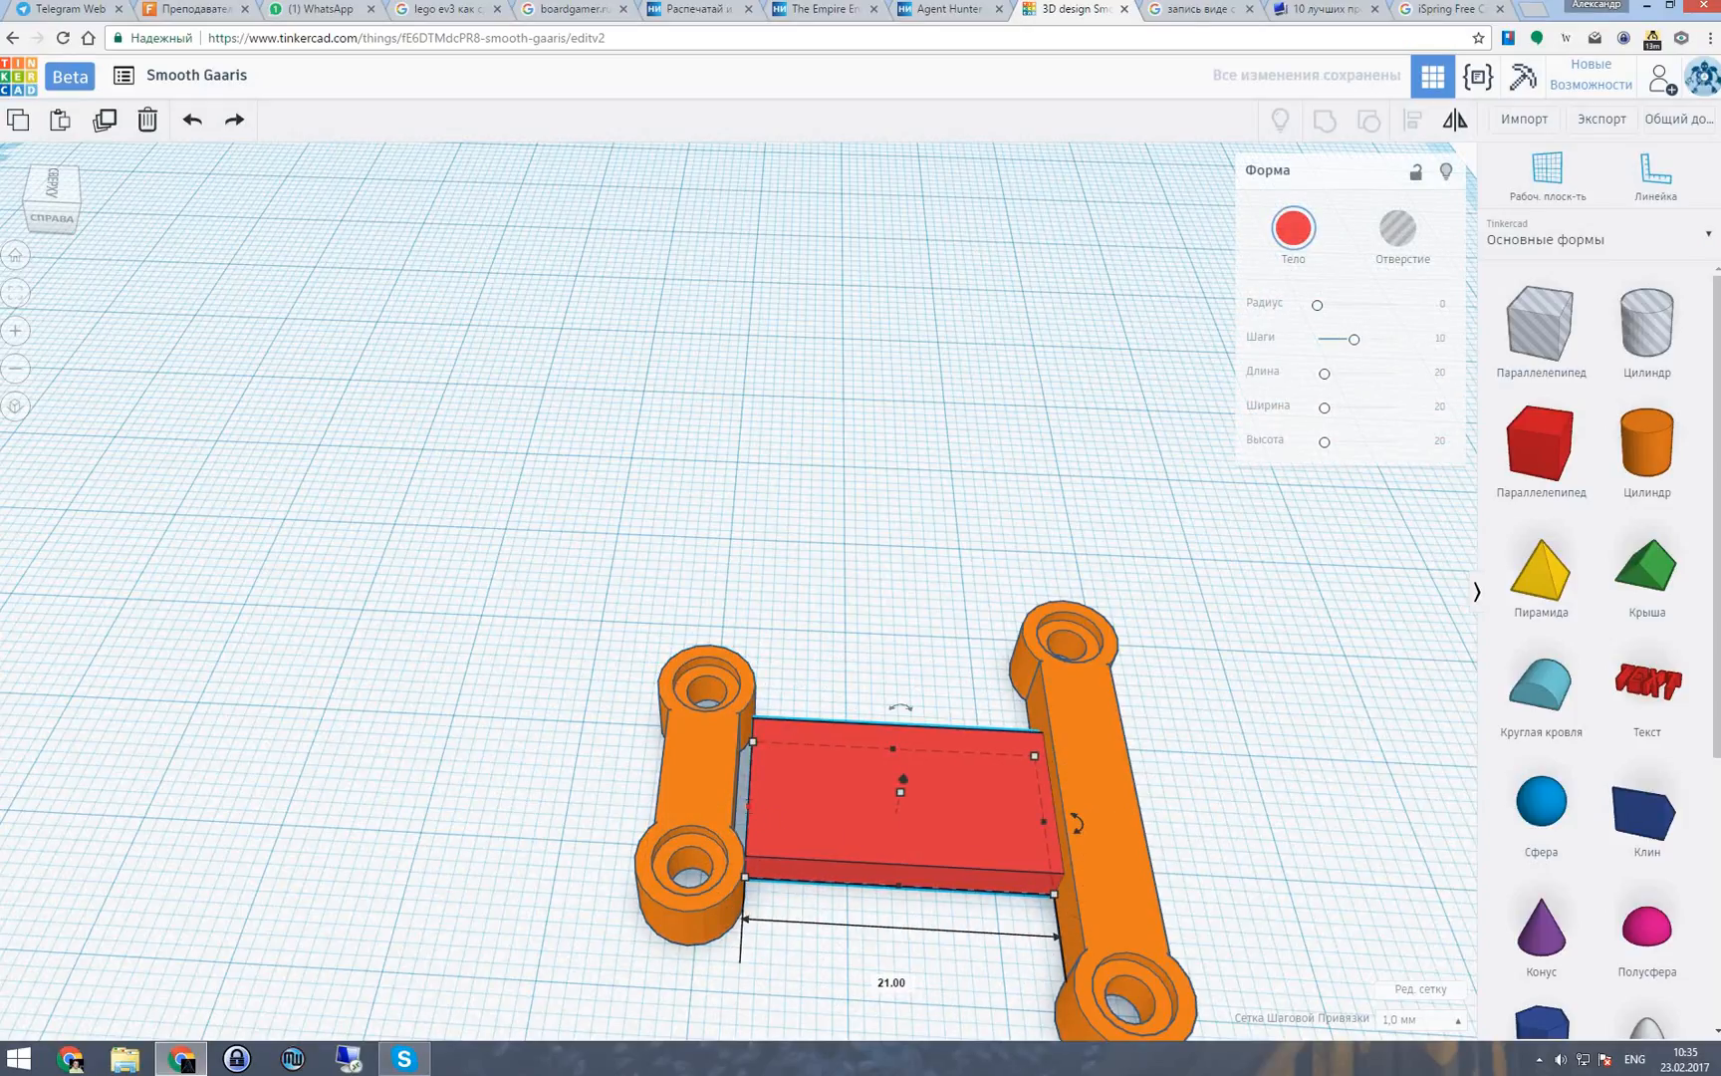
# Lengthen the red box to 22 mm so it meets the short link, and ungroup the long link.
pyautogui.moveTo(750, 805); pyautogui.dragTo(740, 807)
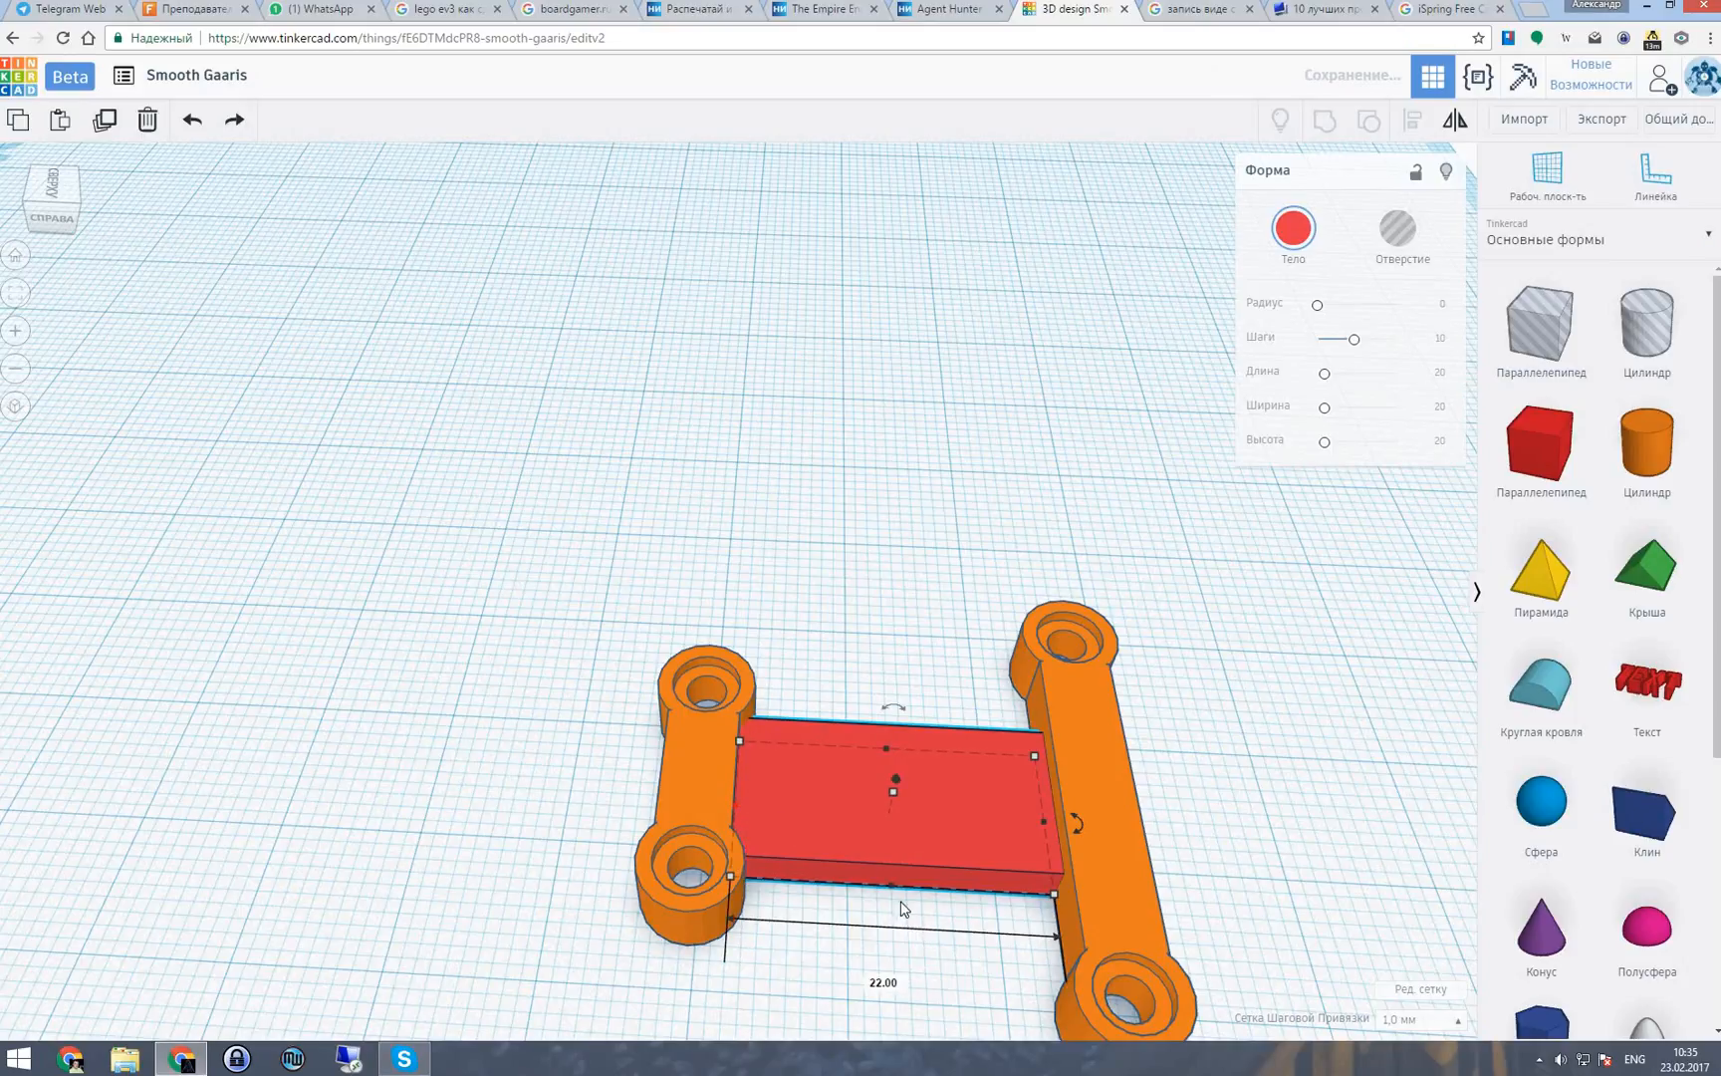
pyautogui.moveTo(901, 907); pyautogui.dragTo(577, 944, button='right')
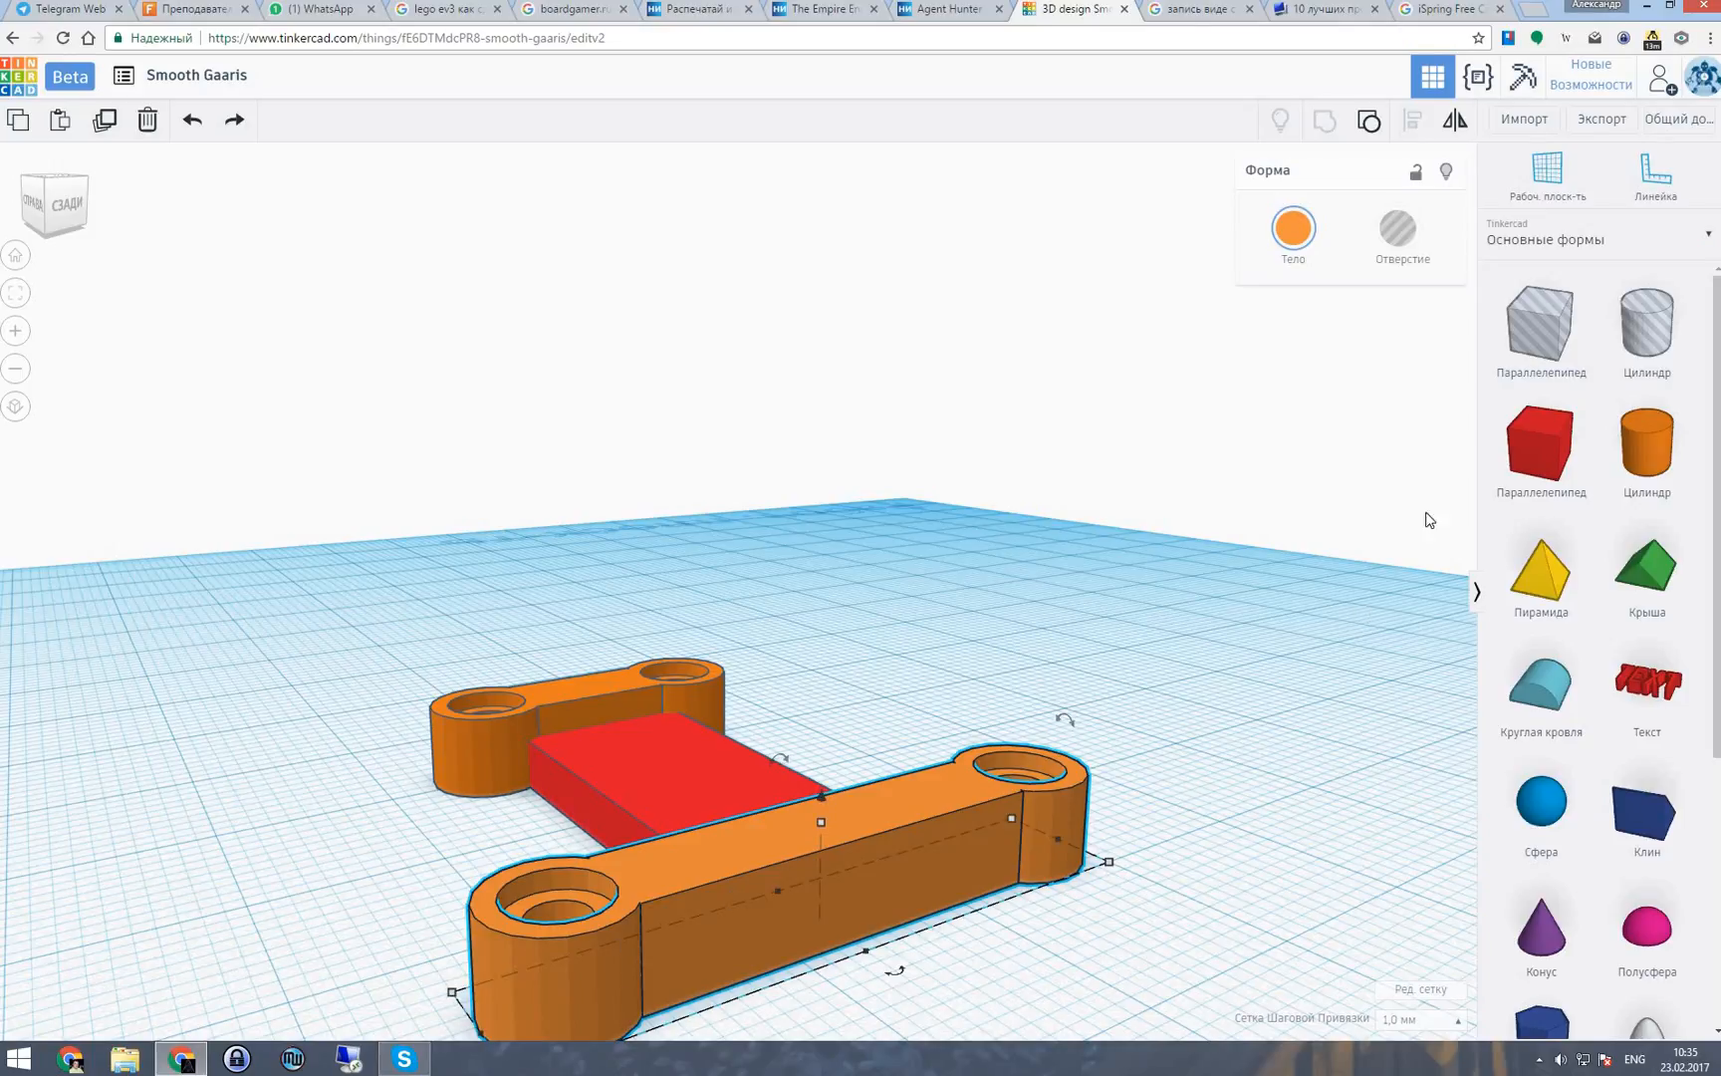
pyautogui.click(1364, 132)
pyautogui.click(1081, 558)
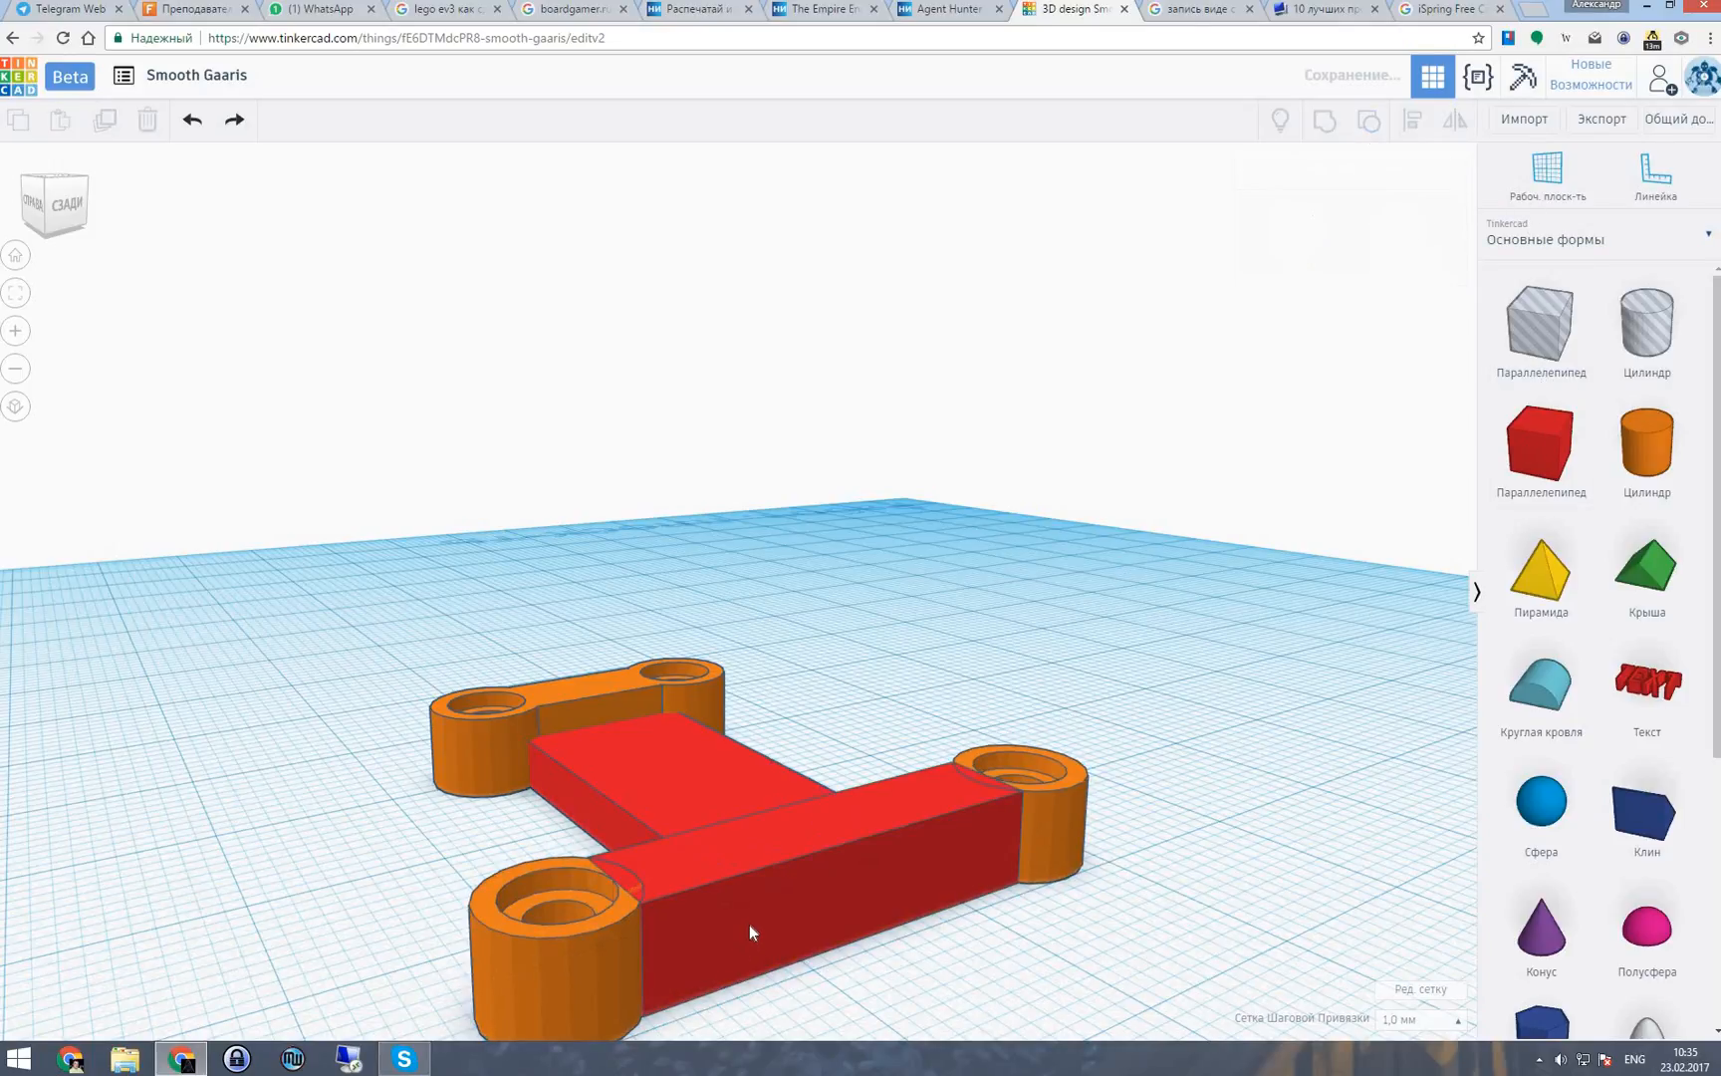
# Lower the long link's bar to 3 mm high and reduce the height of both its end rings.
pyautogui.click(826, 831)
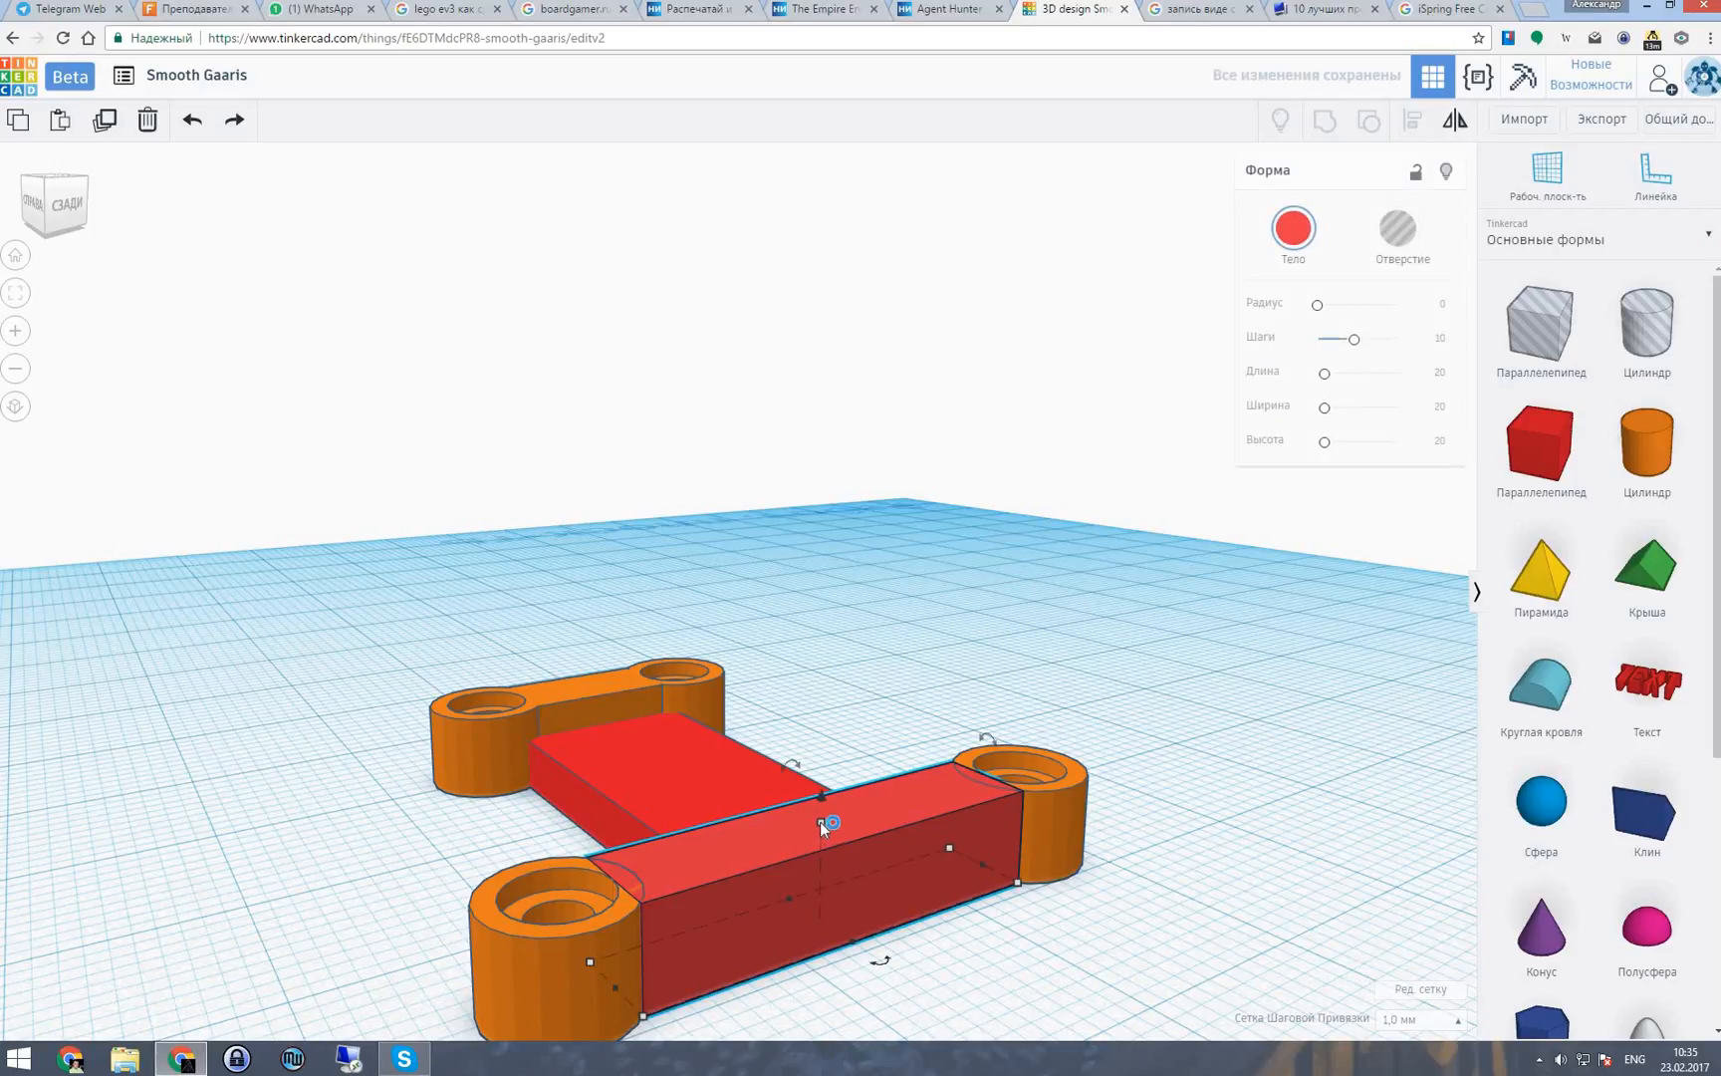
pyautogui.moveTo(820, 822); pyautogui.dragTo(821, 861)
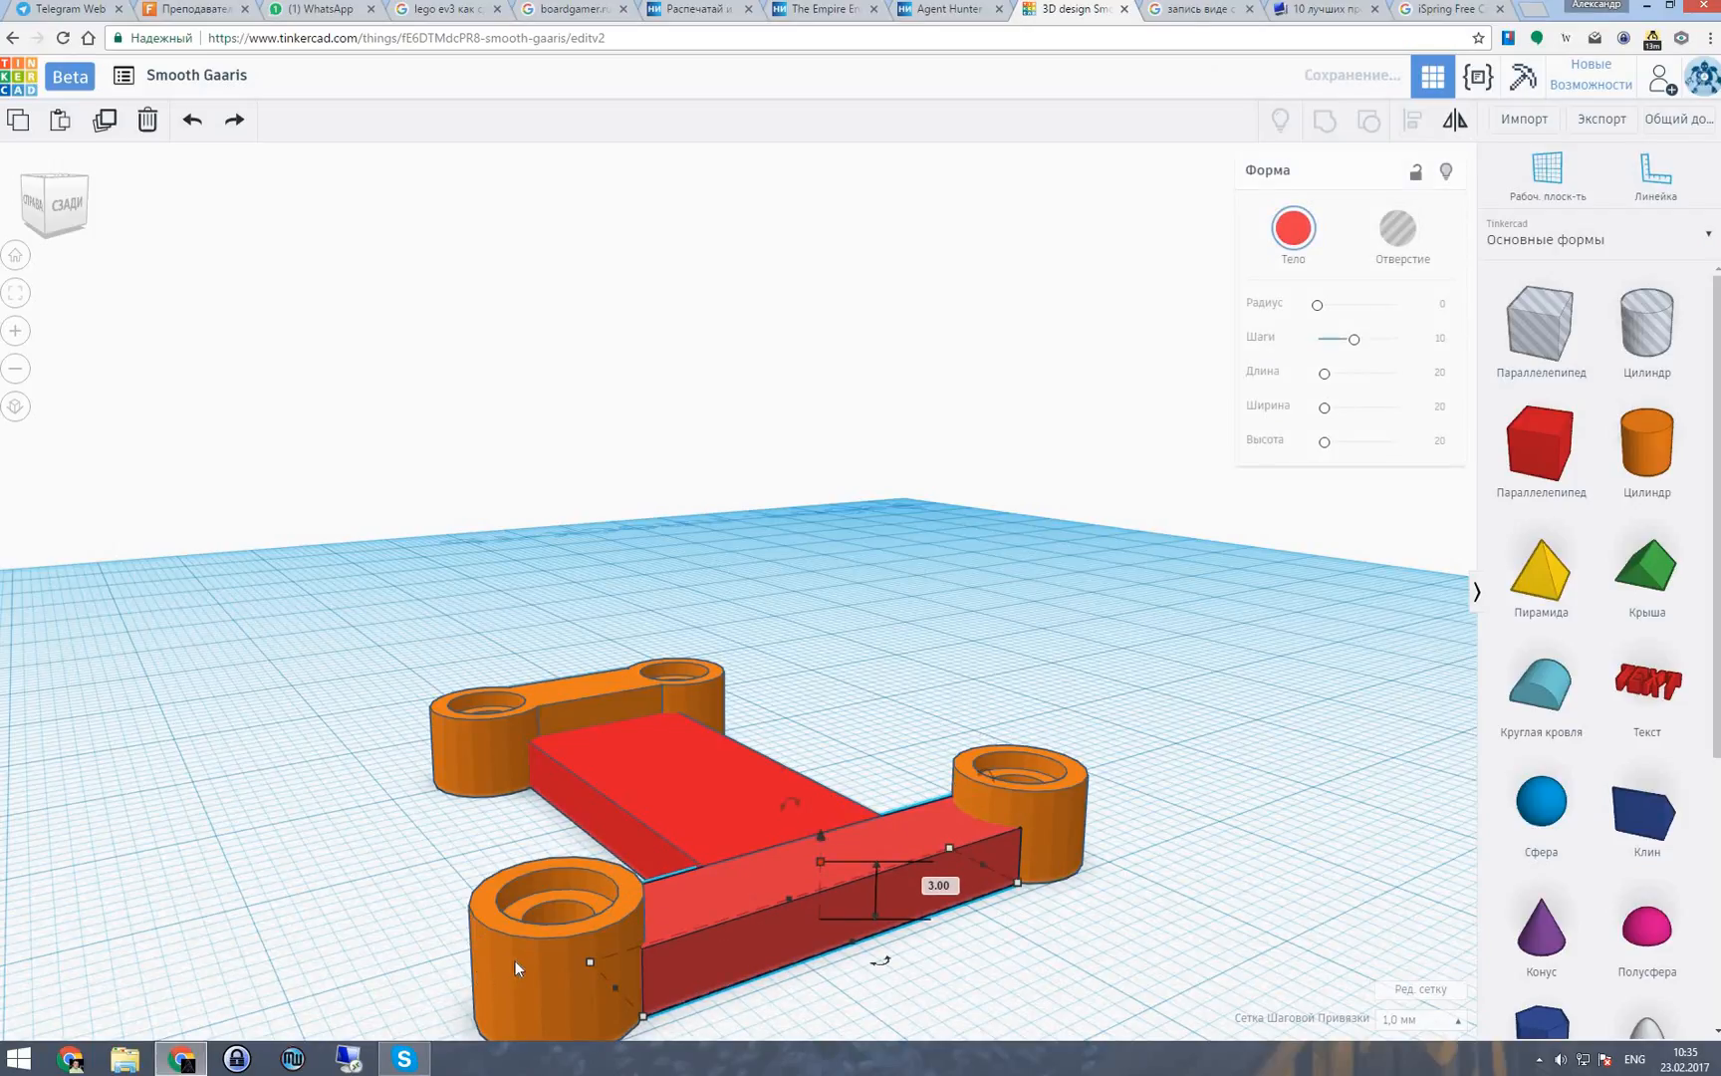
pyautogui.click(552, 905)
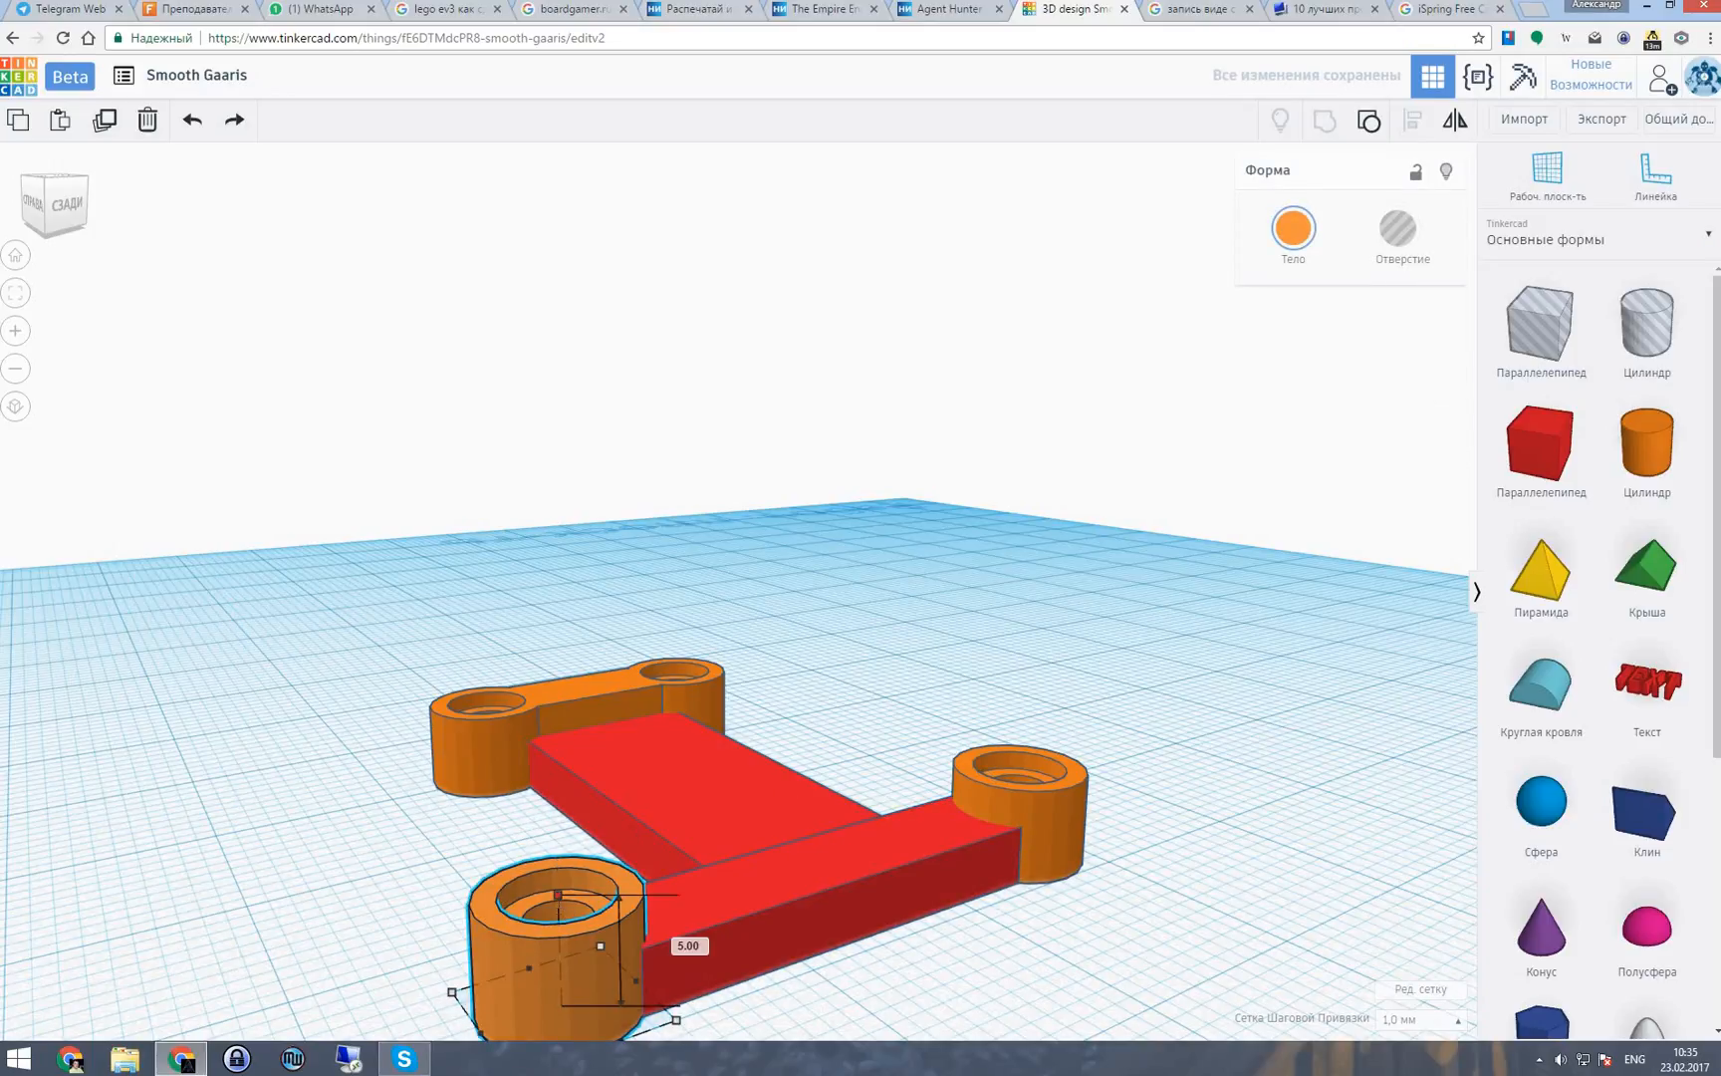
pyautogui.click(1025, 775)
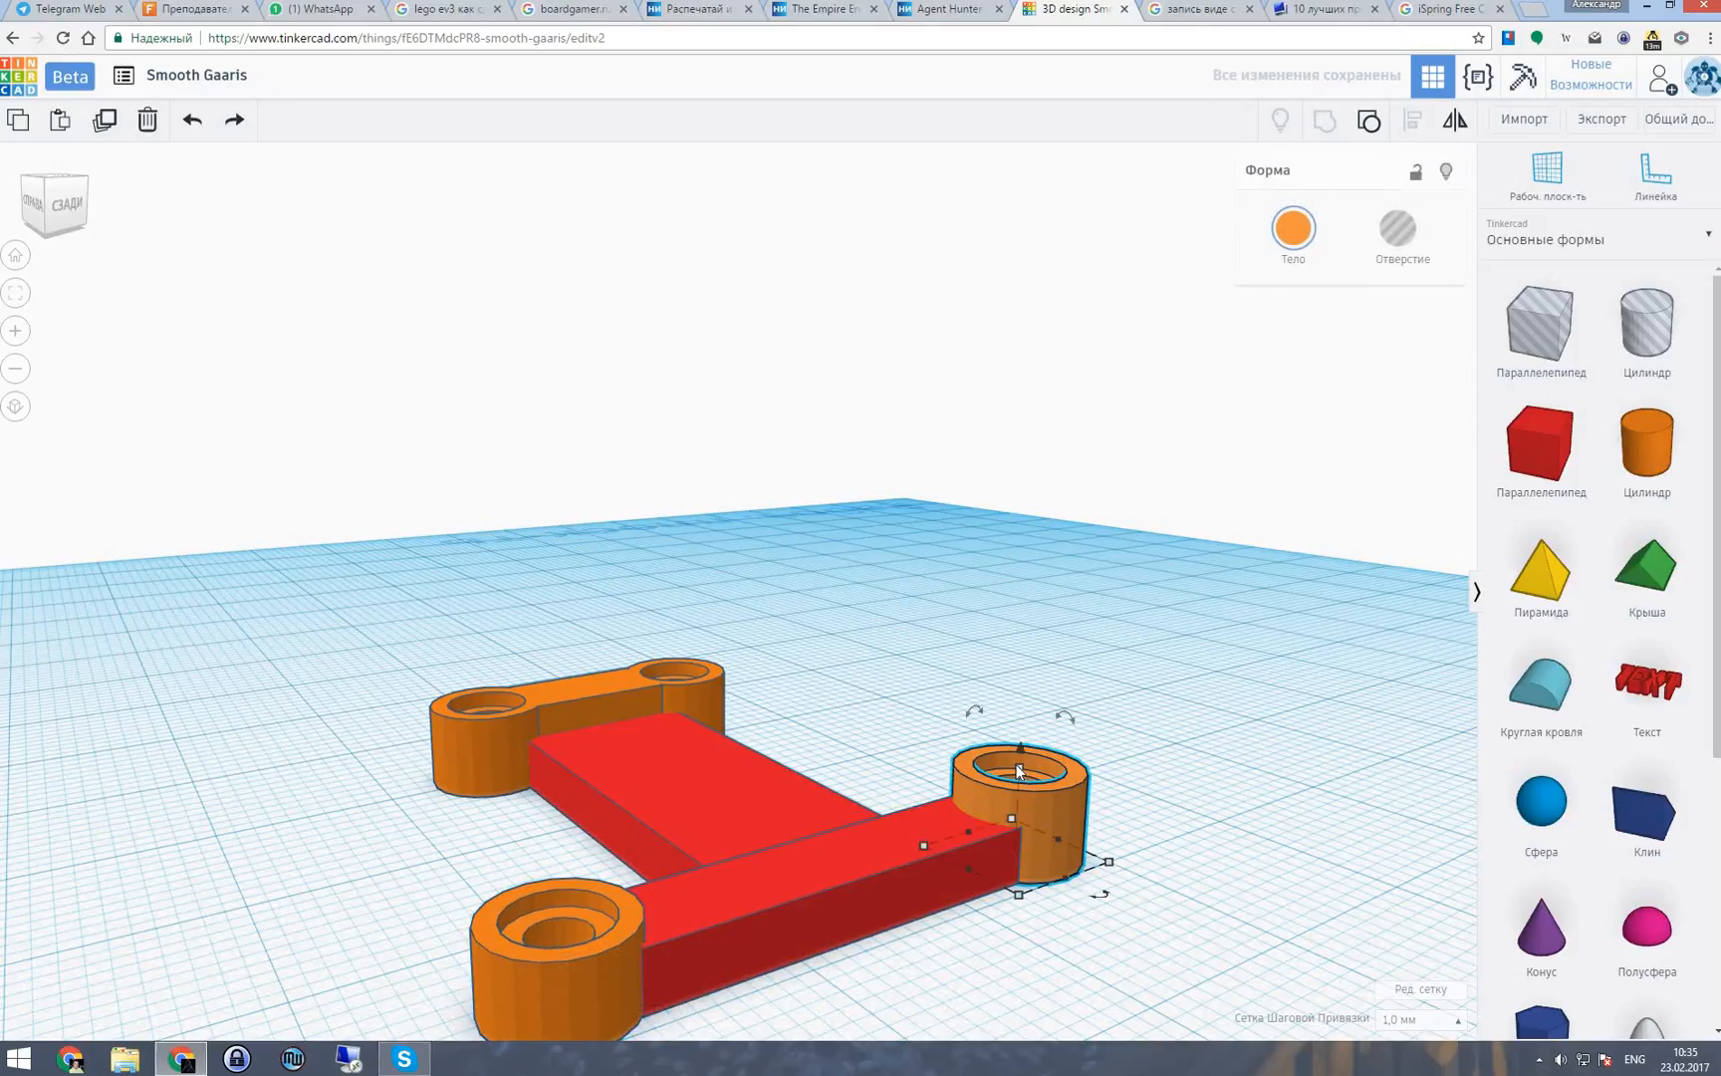
pyautogui.click(814, 697)
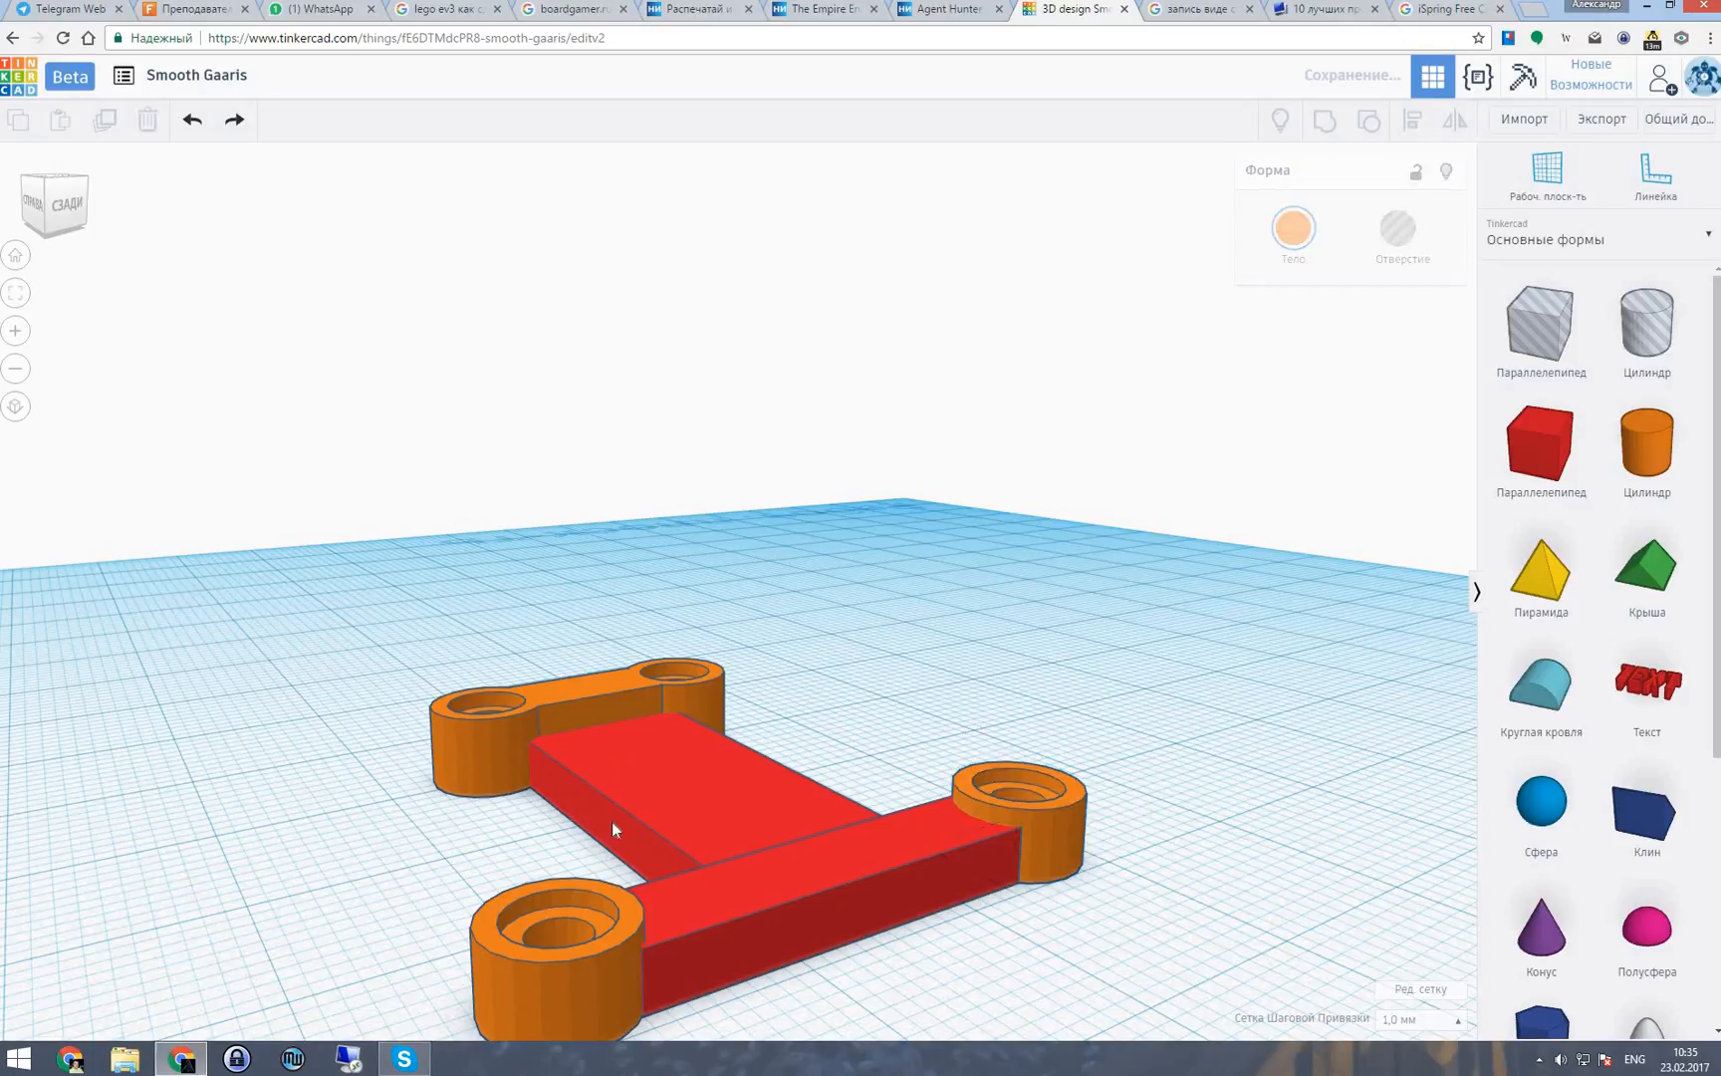
# Group the lowered bar and its two end rings back into one long link.
pyautogui.click(587, 922)
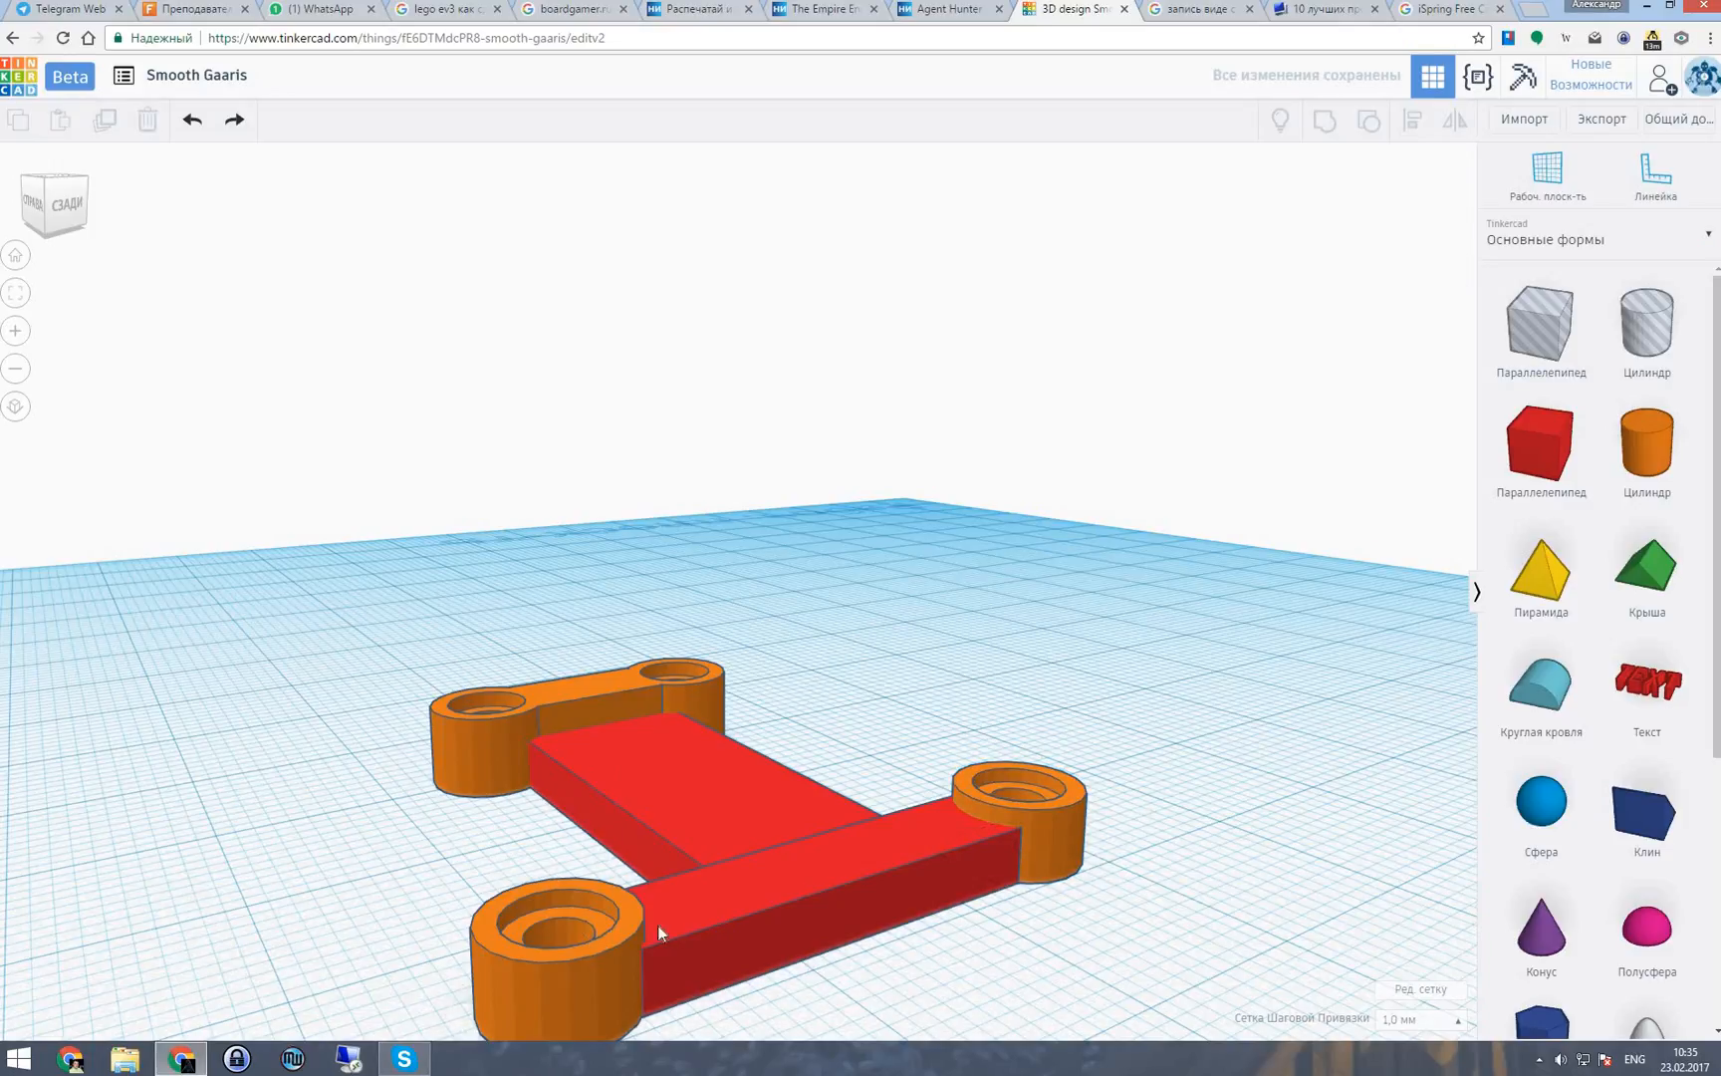
pyautogui.keyDown('shift'); pyautogui.click(839, 875); pyautogui.keyUp('shift')
pyautogui.keyDown('shift'); pyautogui.click(1062, 807); pyautogui.keyUp('shift')
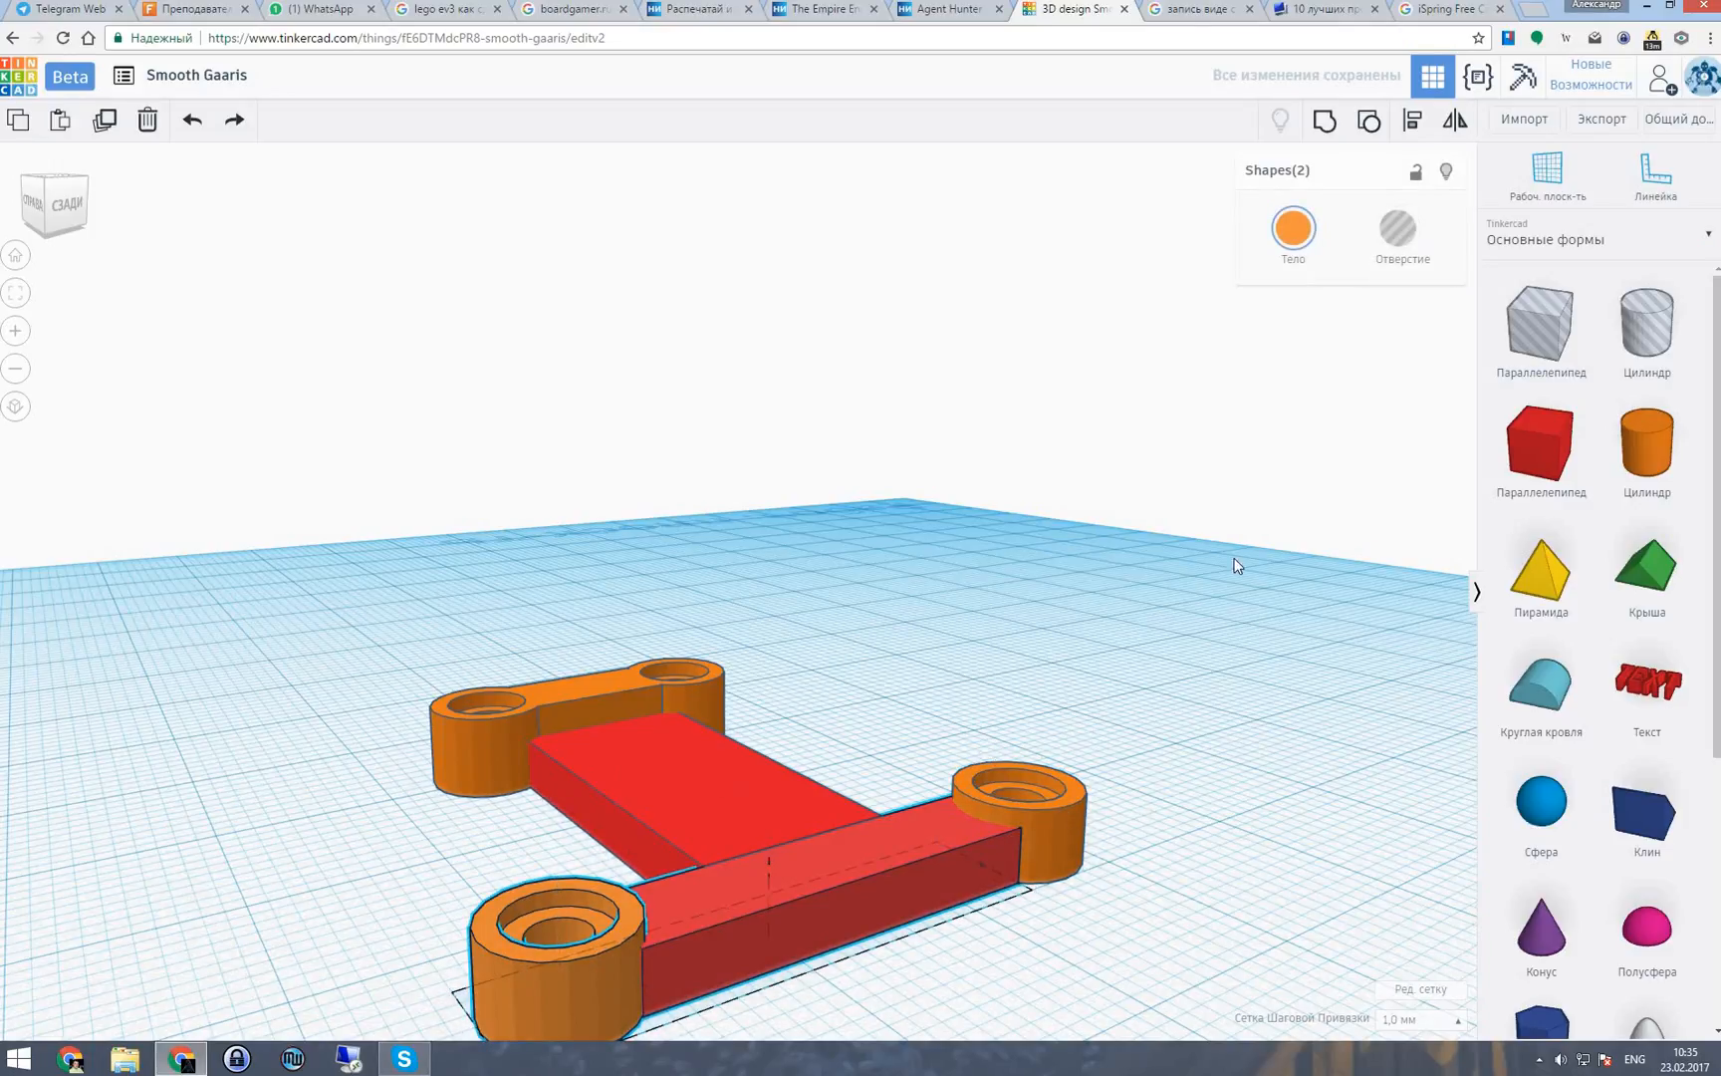
pyautogui.click(1324, 121)
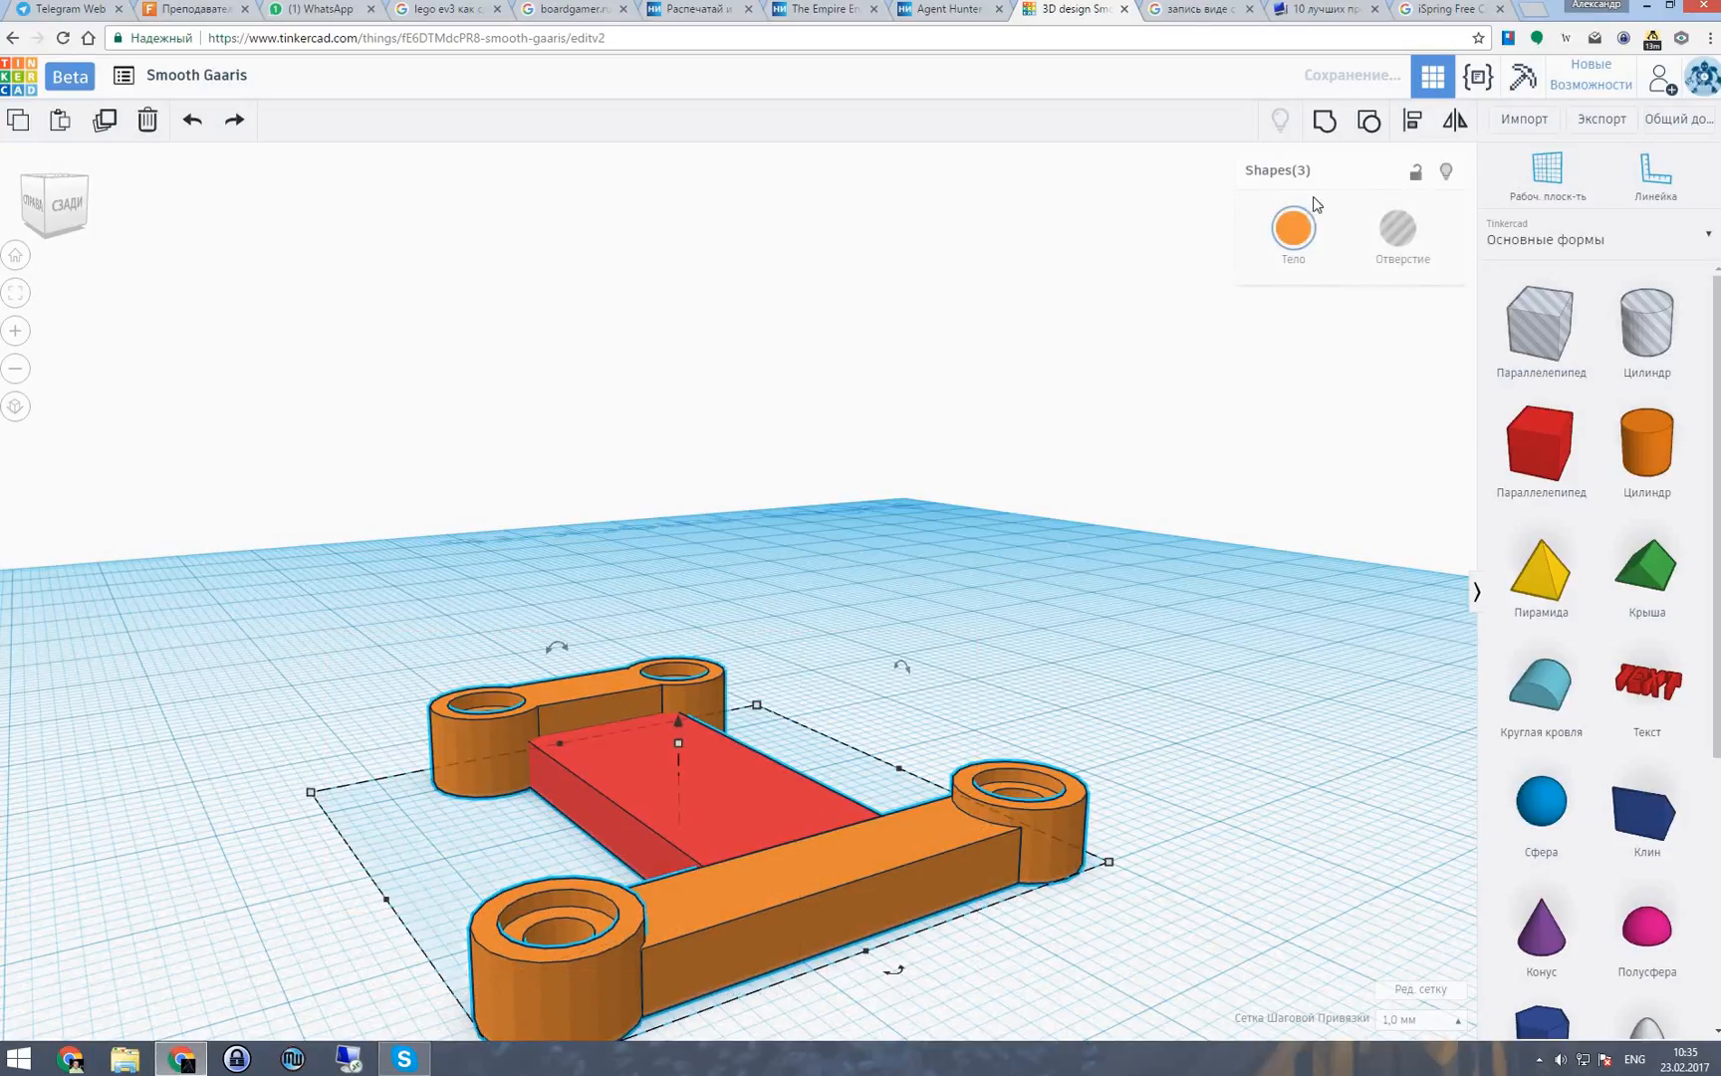
# Group both links and the connecting red box into a single part.
pyautogui.click(245, 577)
pyautogui.scroll(-5, 254, 717)
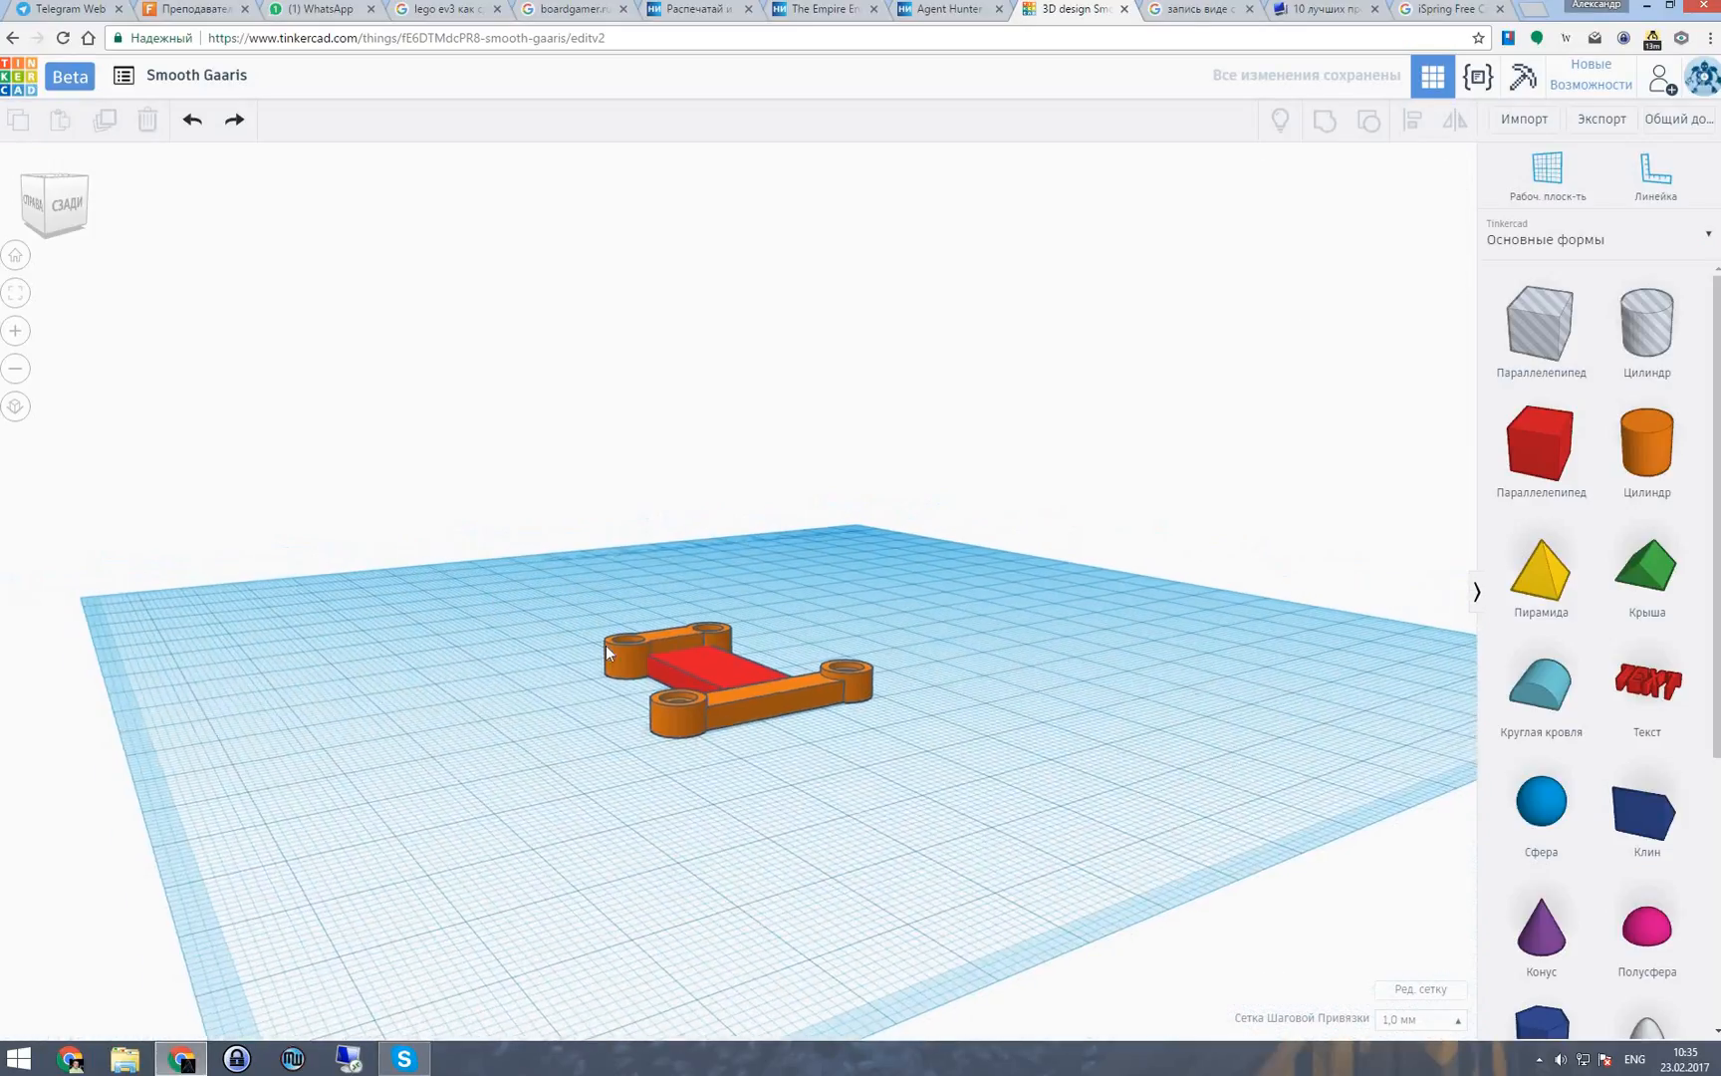
pyautogui.moveTo(401, 543); pyautogui.dragTo(943, 845)
pyautogui.click(1322, 119)
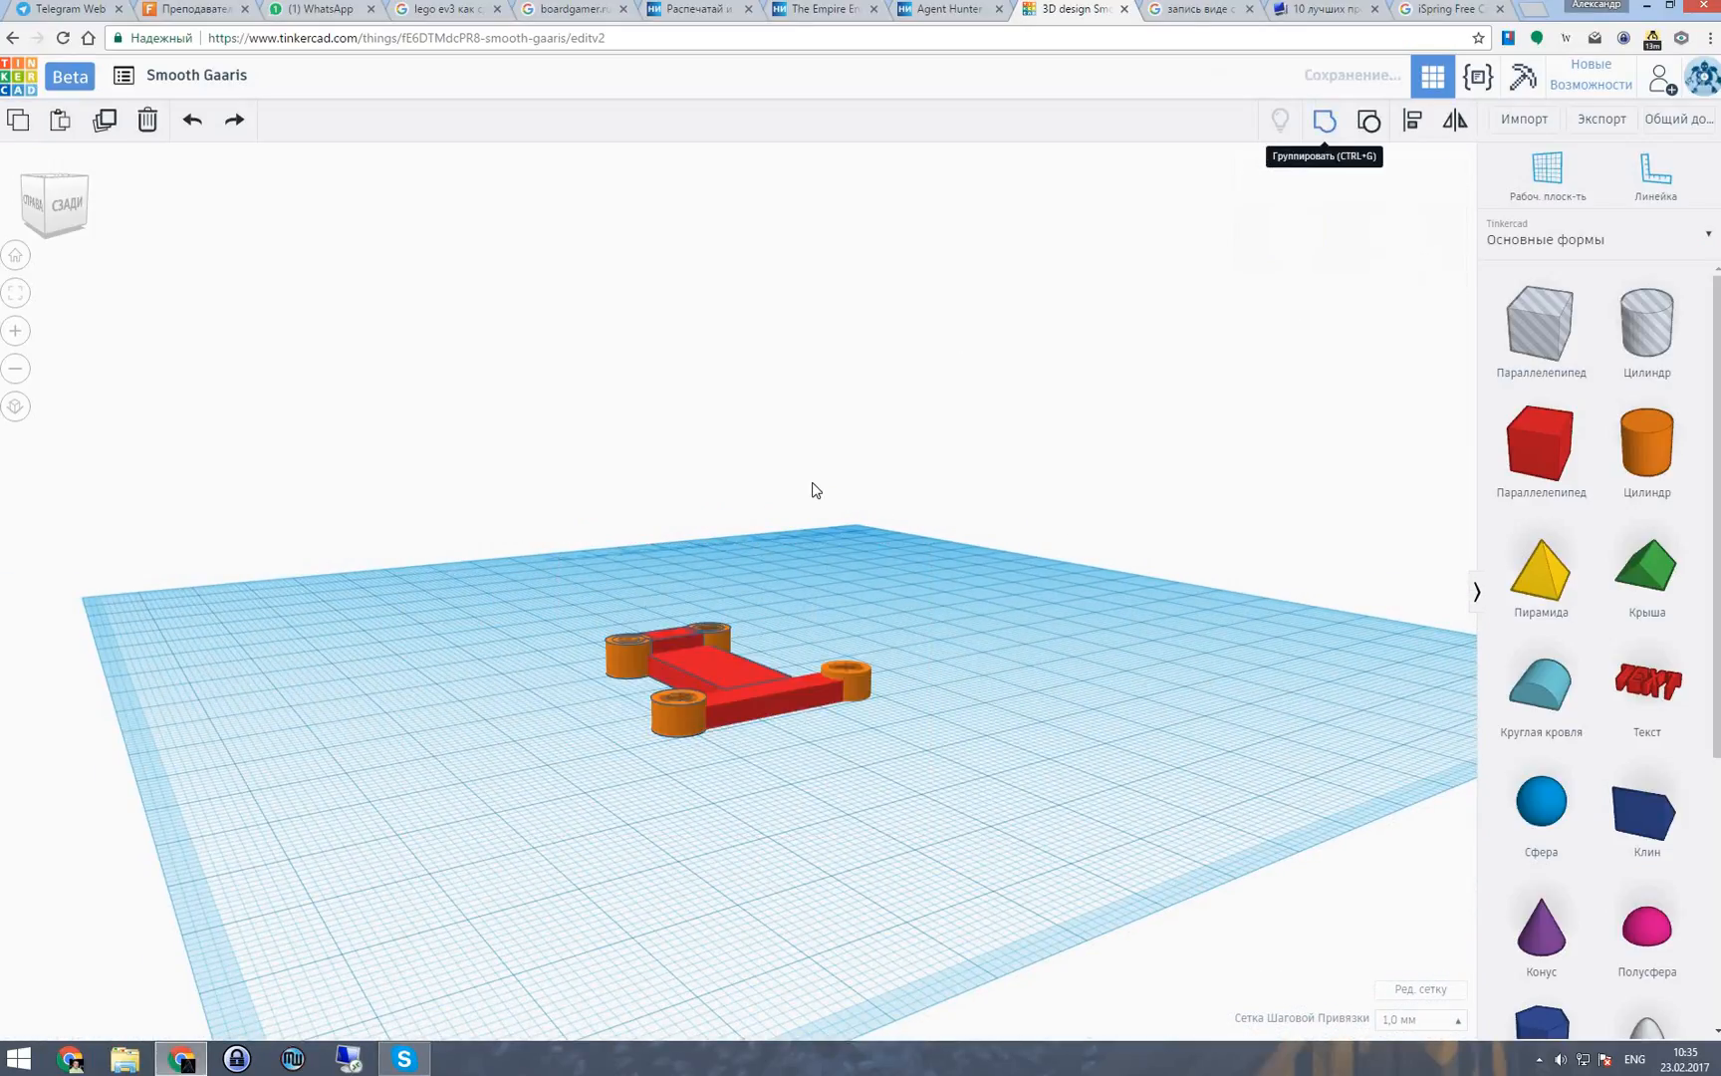
pyautogui.moveTo(815, 589); pyautogui.dragTo(917, 548, button='right')
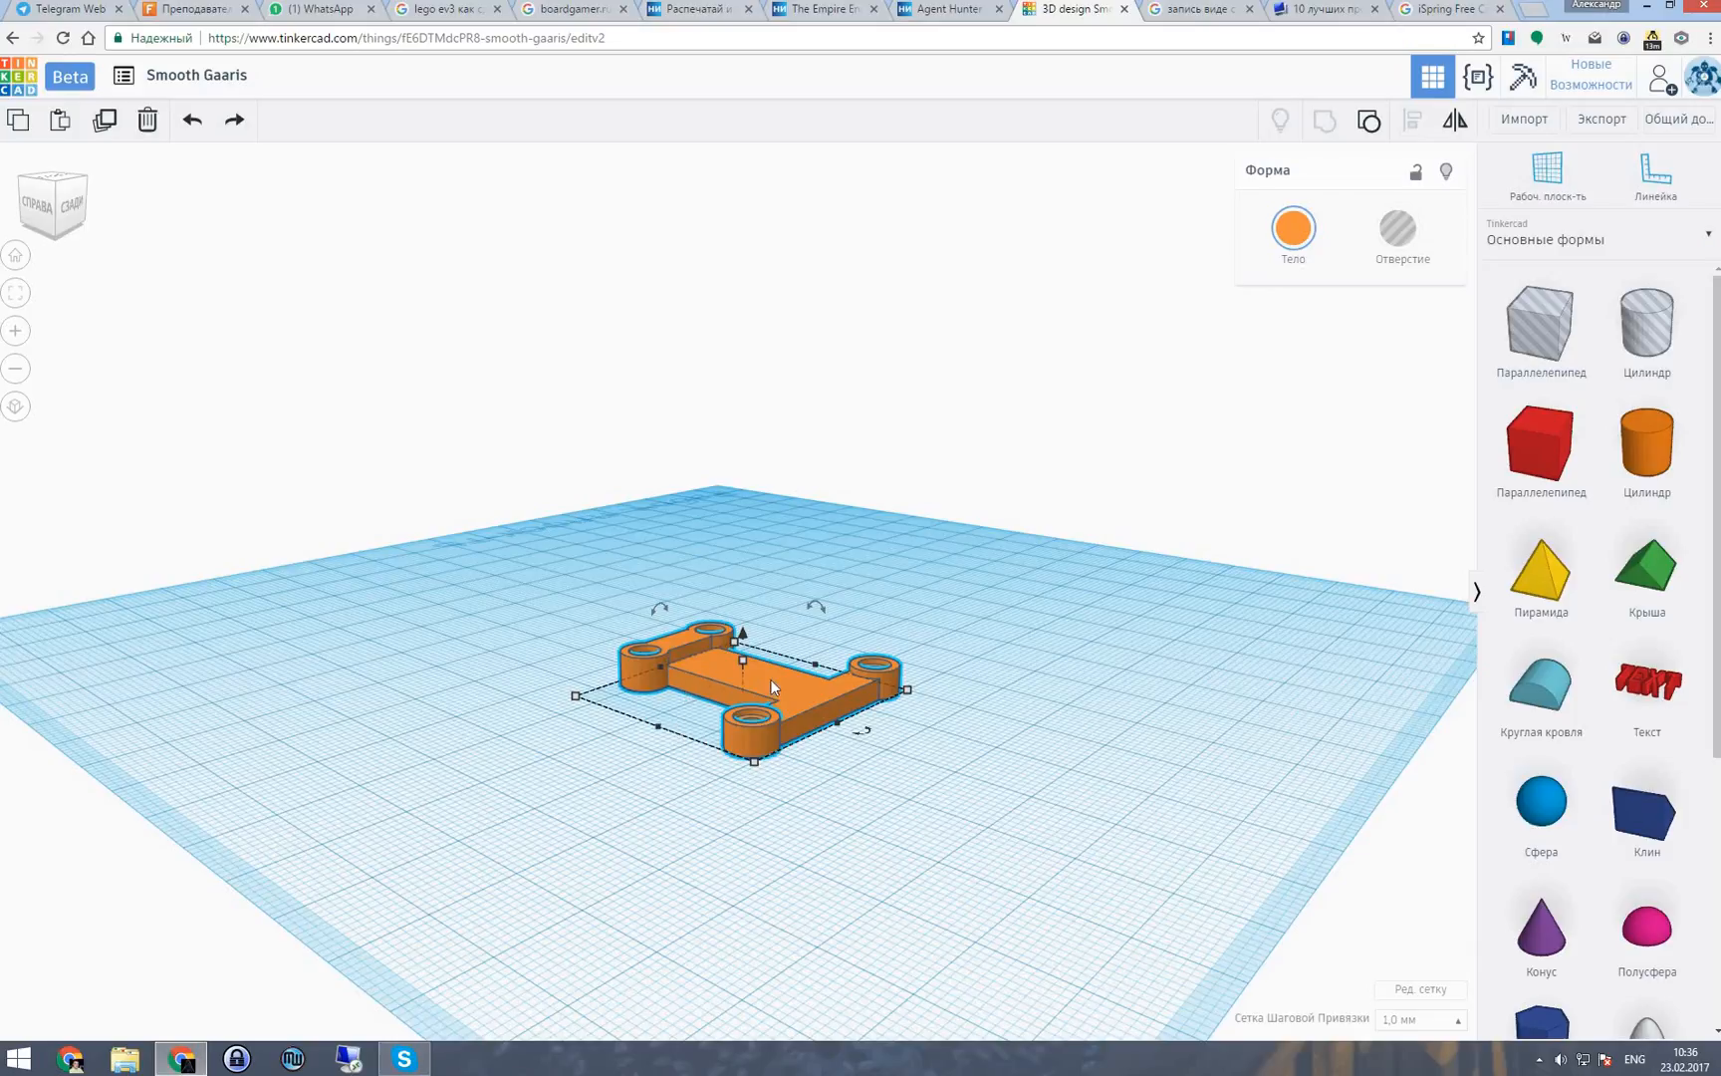
pyautogui.scroll(5, 776, 685)
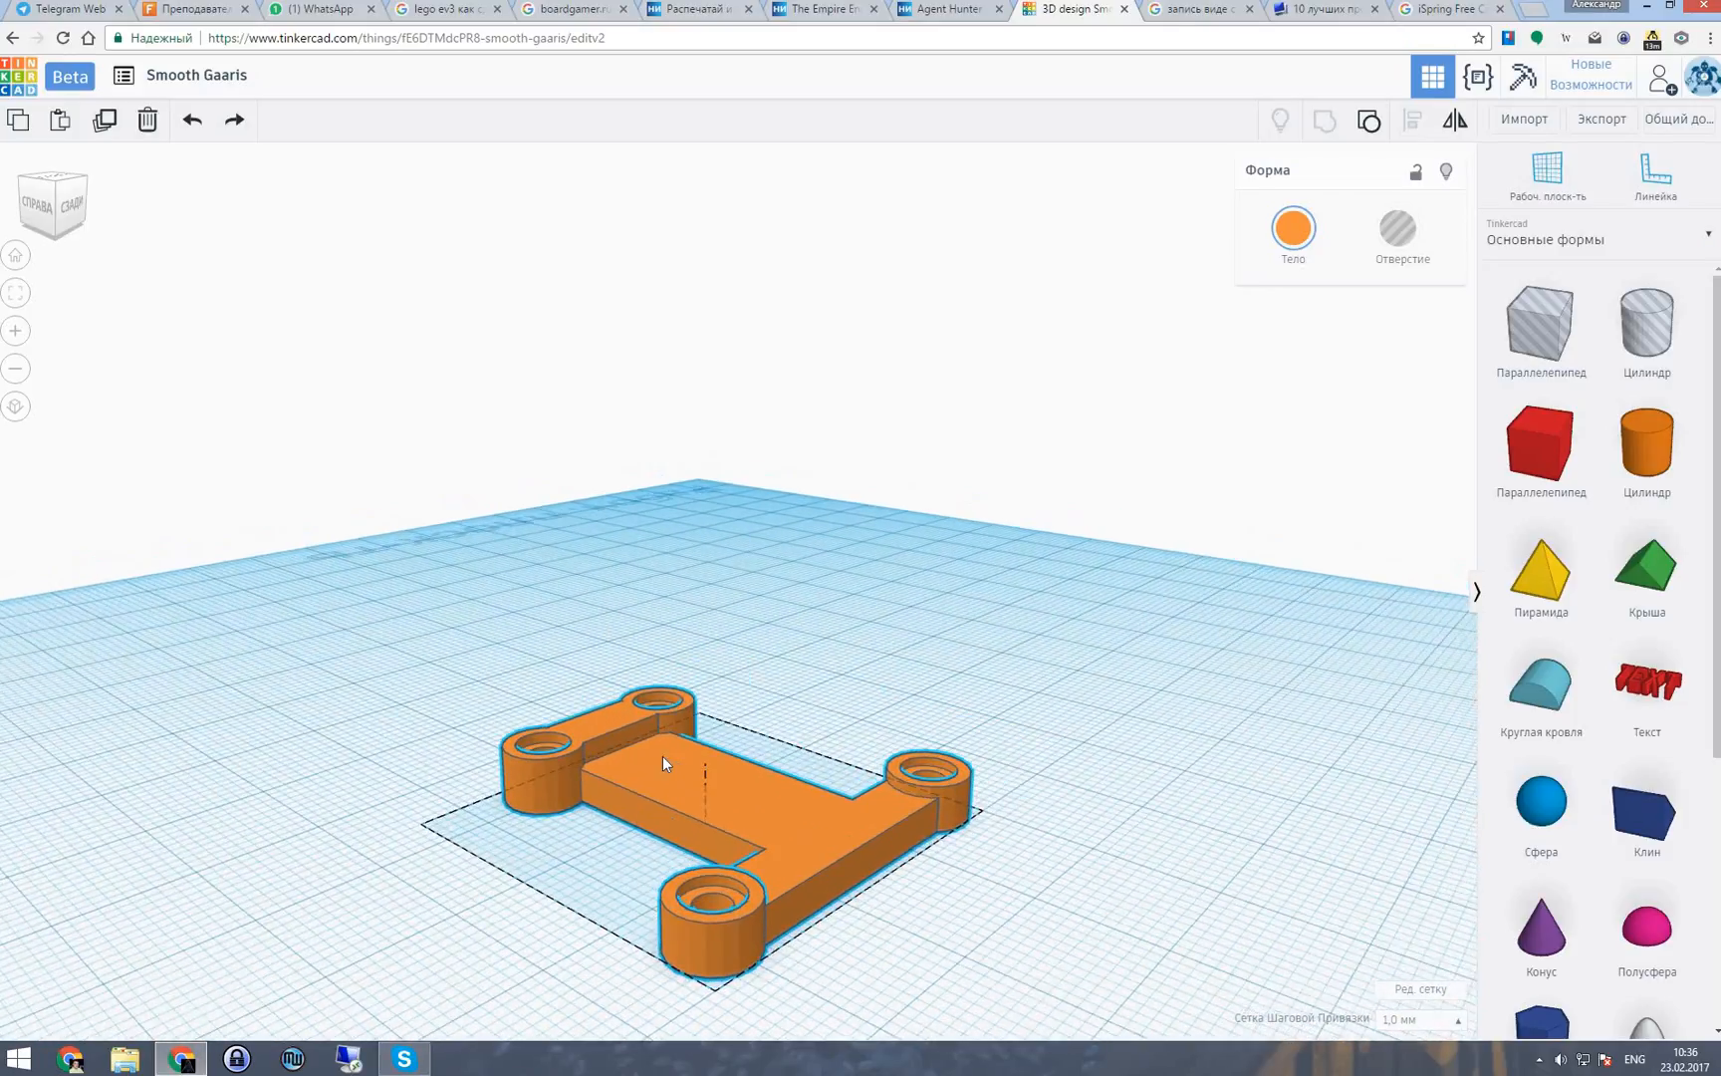
# Export the selected shape as STL and choose the folder CloudStation > хобби > на печать > Мои on drive E as its destination.
pyautogui.click(1601, 119)
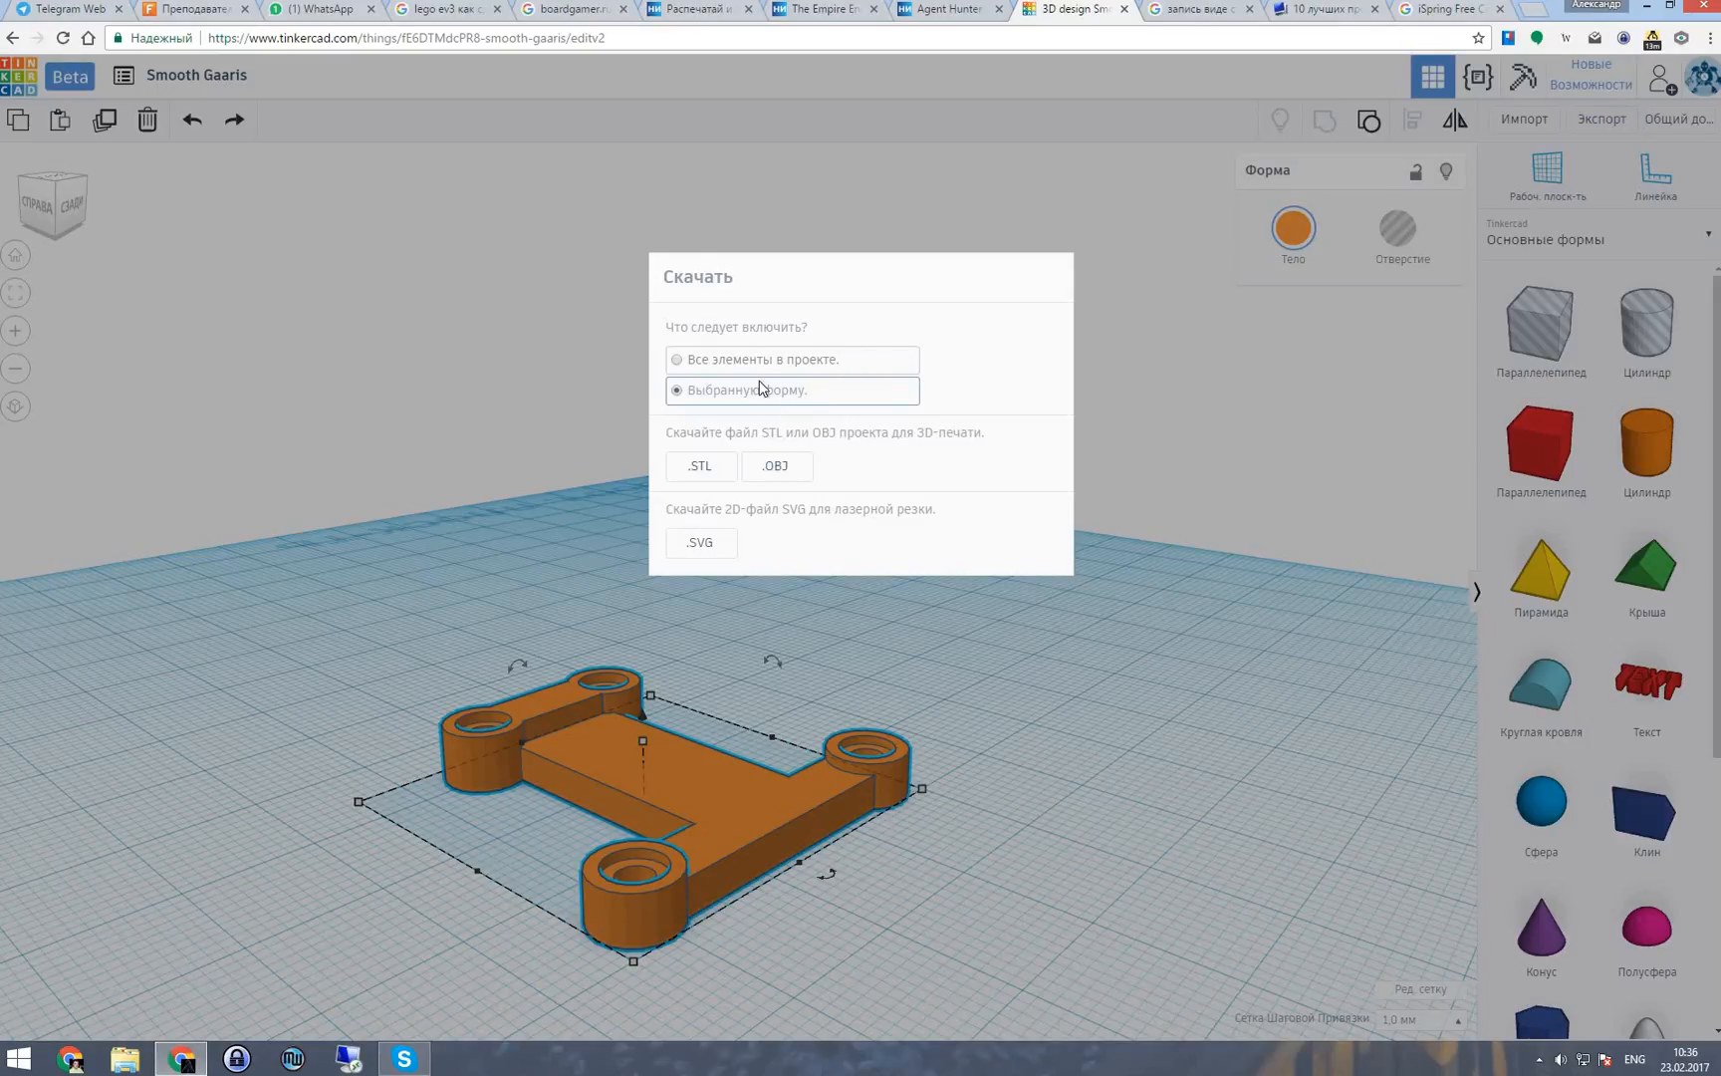
pyautogui.click(702, 472)
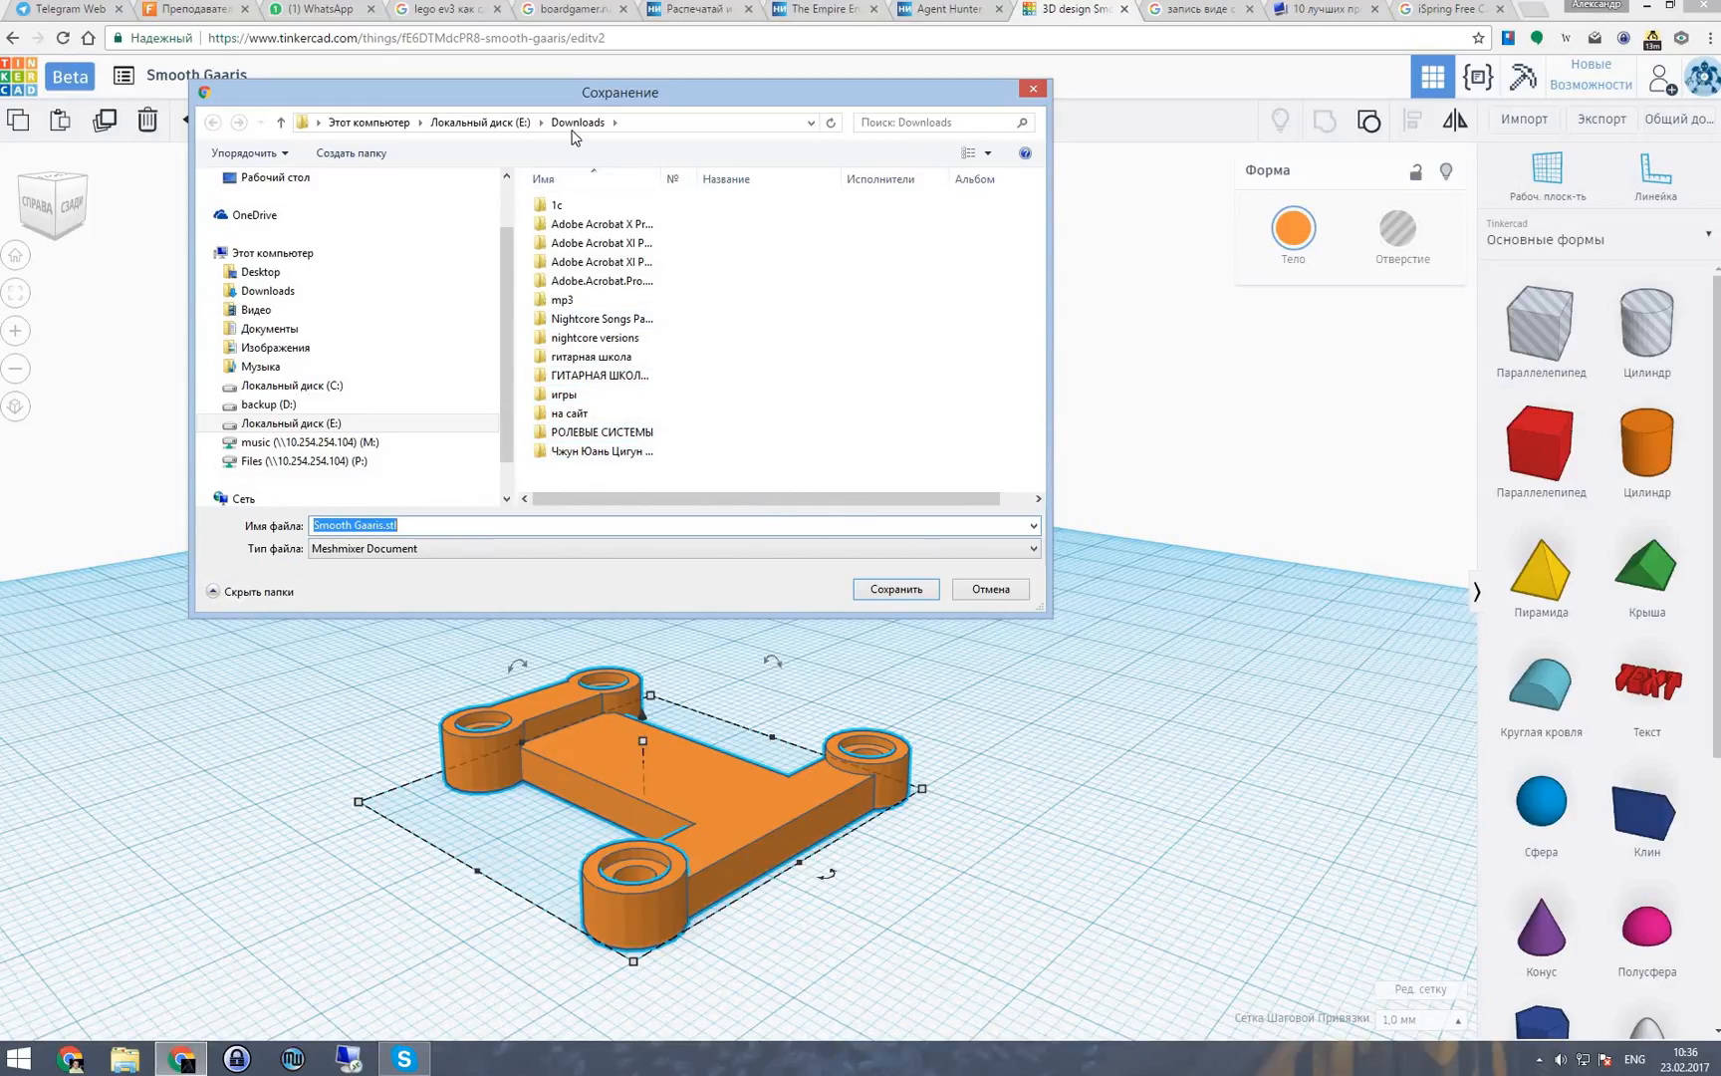
pyautogui.click(475, 129)
pyautogui.doubleClick(604, 223)
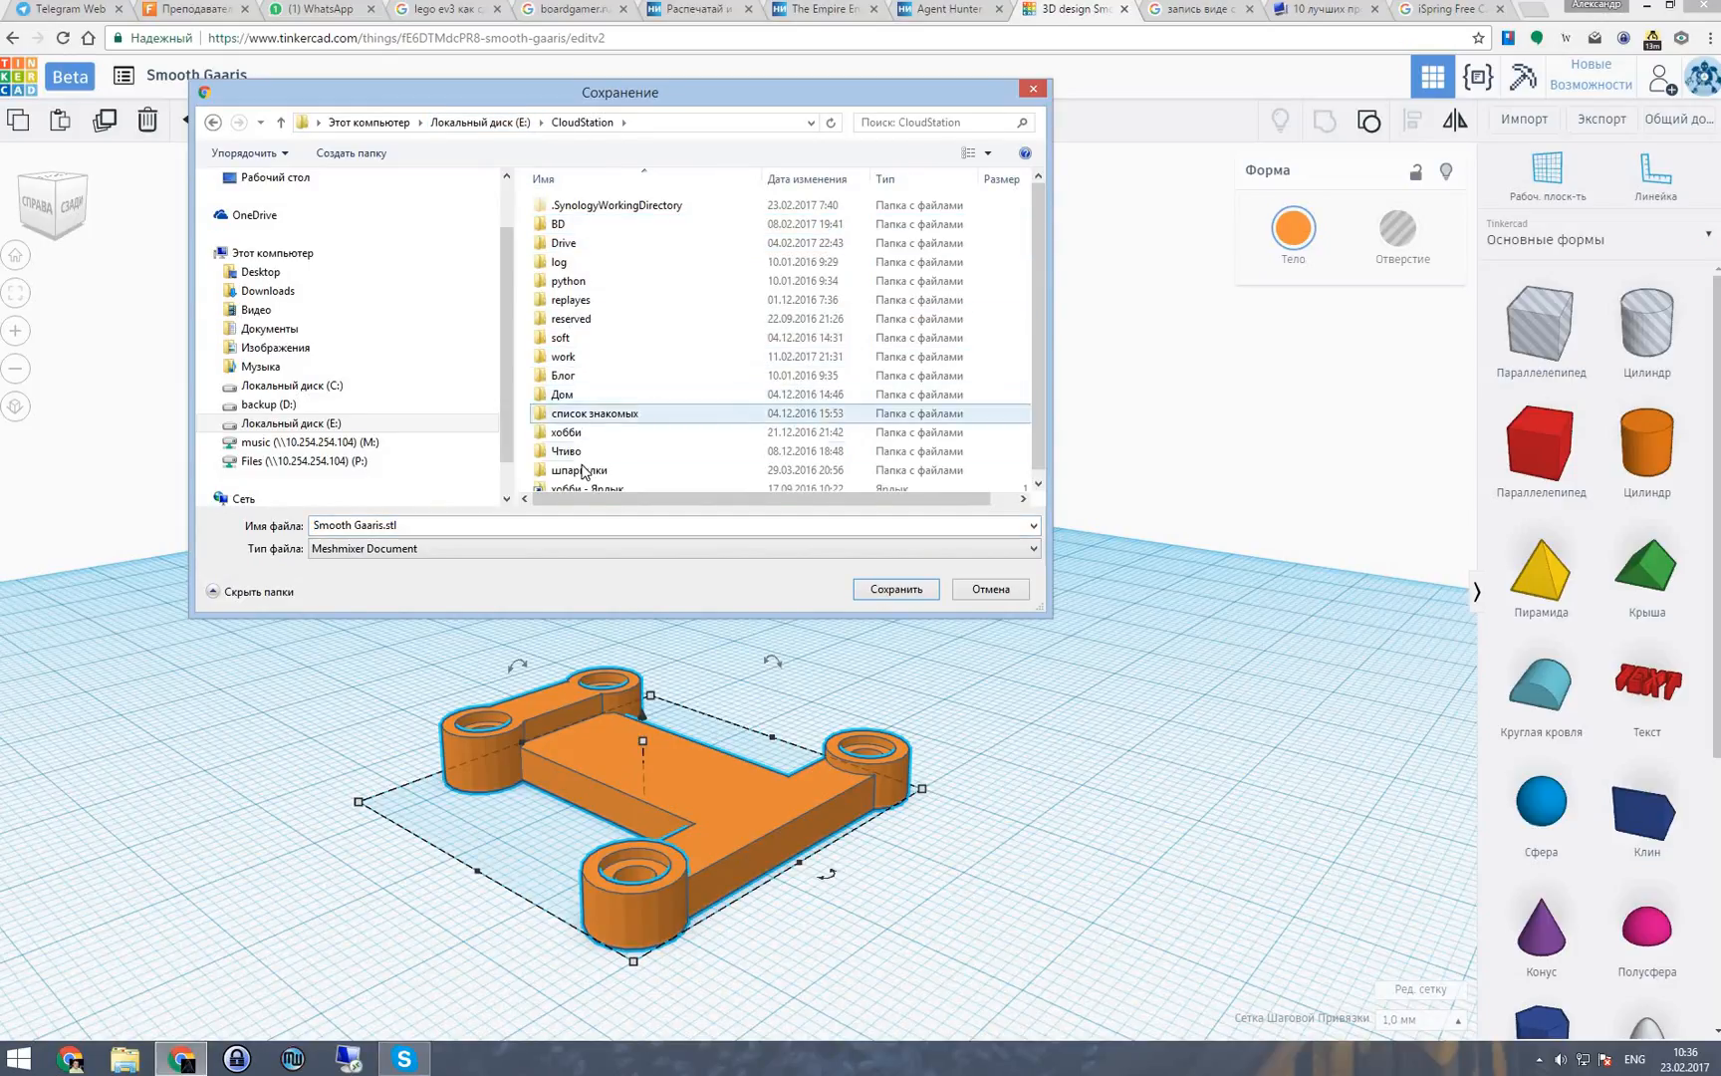
pyautogui.scroll(-1, 583, 419)
pyautogui.doubleClick(581, 421)
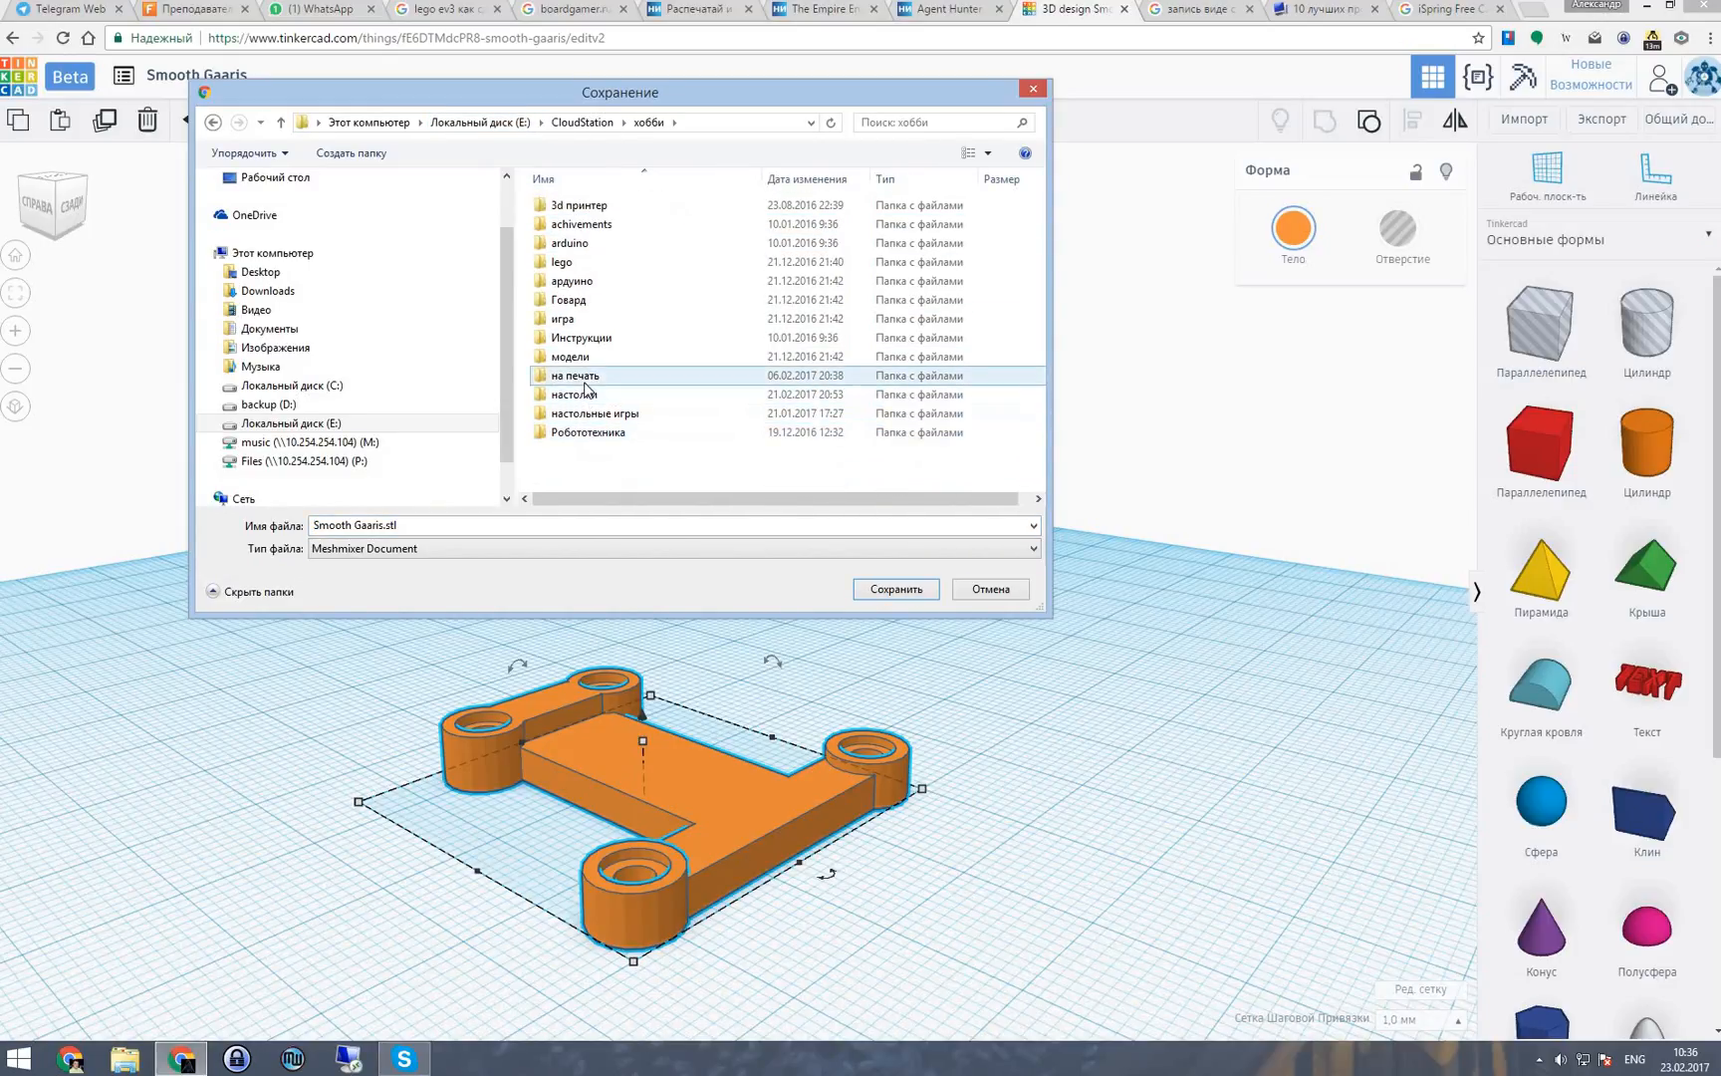
pyautogui.doubleClick(587, 381)
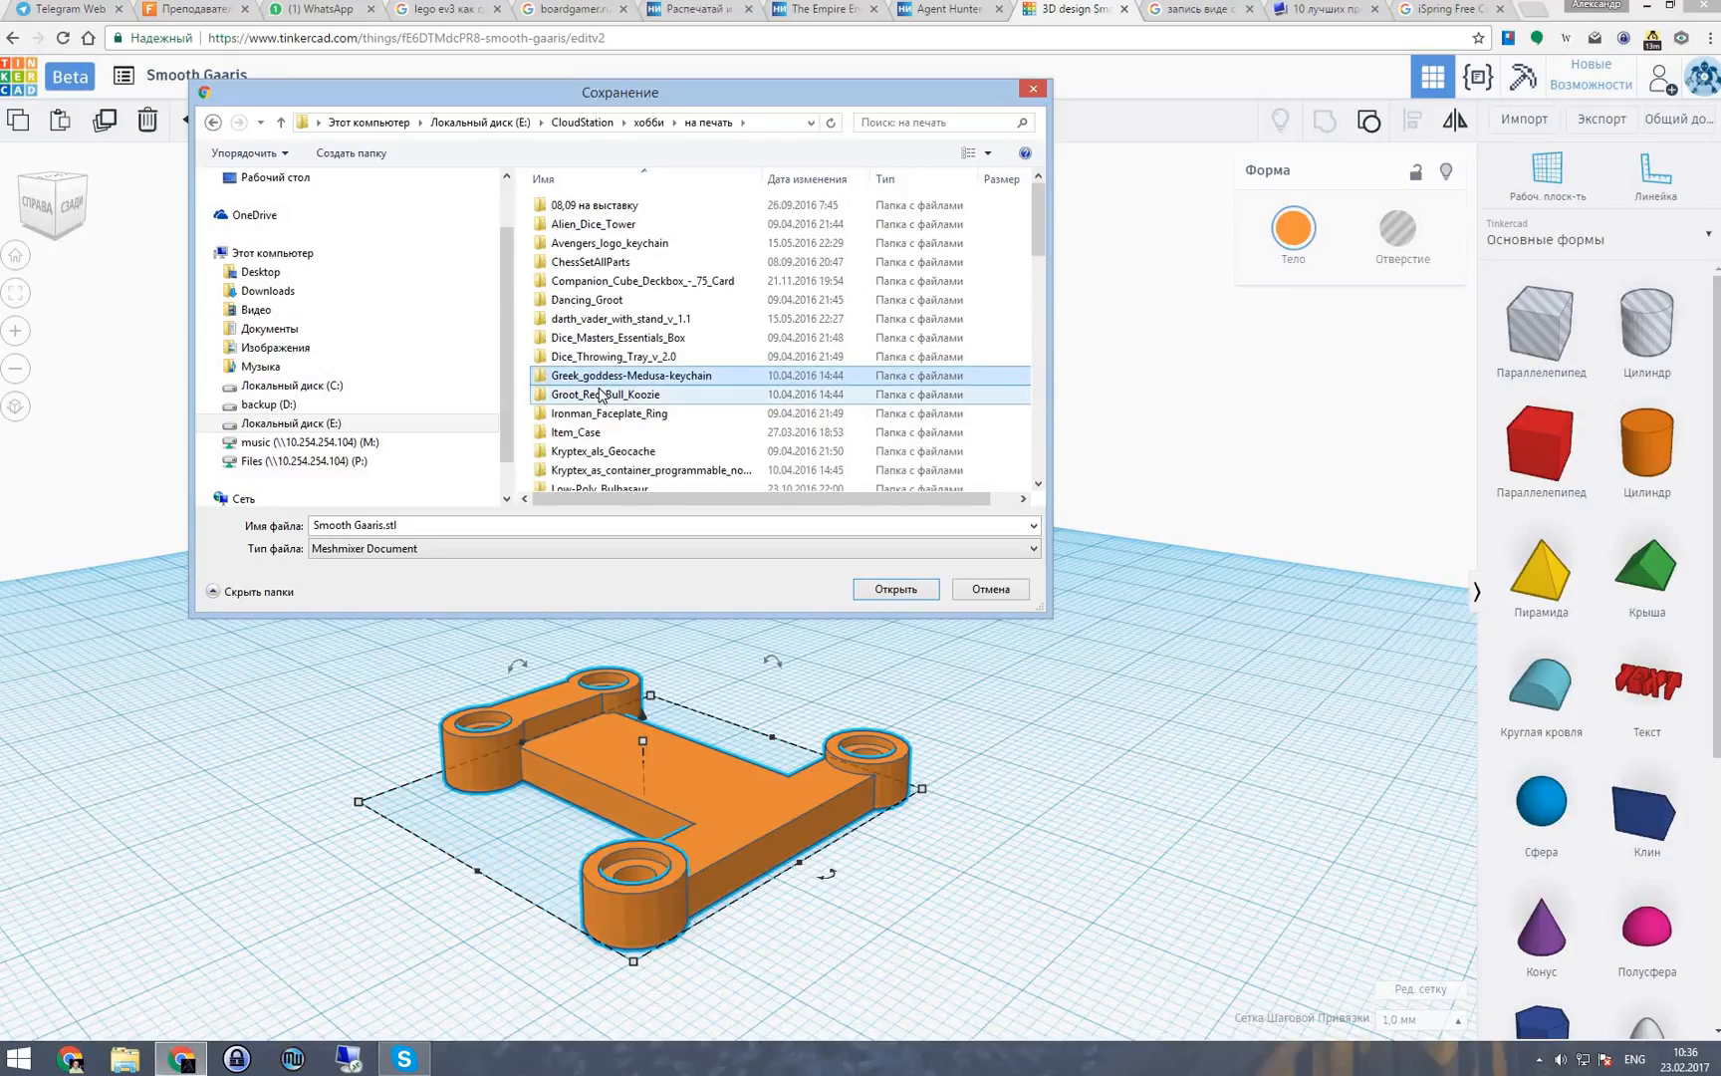
pyautogui.scroll(-4, 600, 395)
pyautogui.scroll(-6, 601, 395)
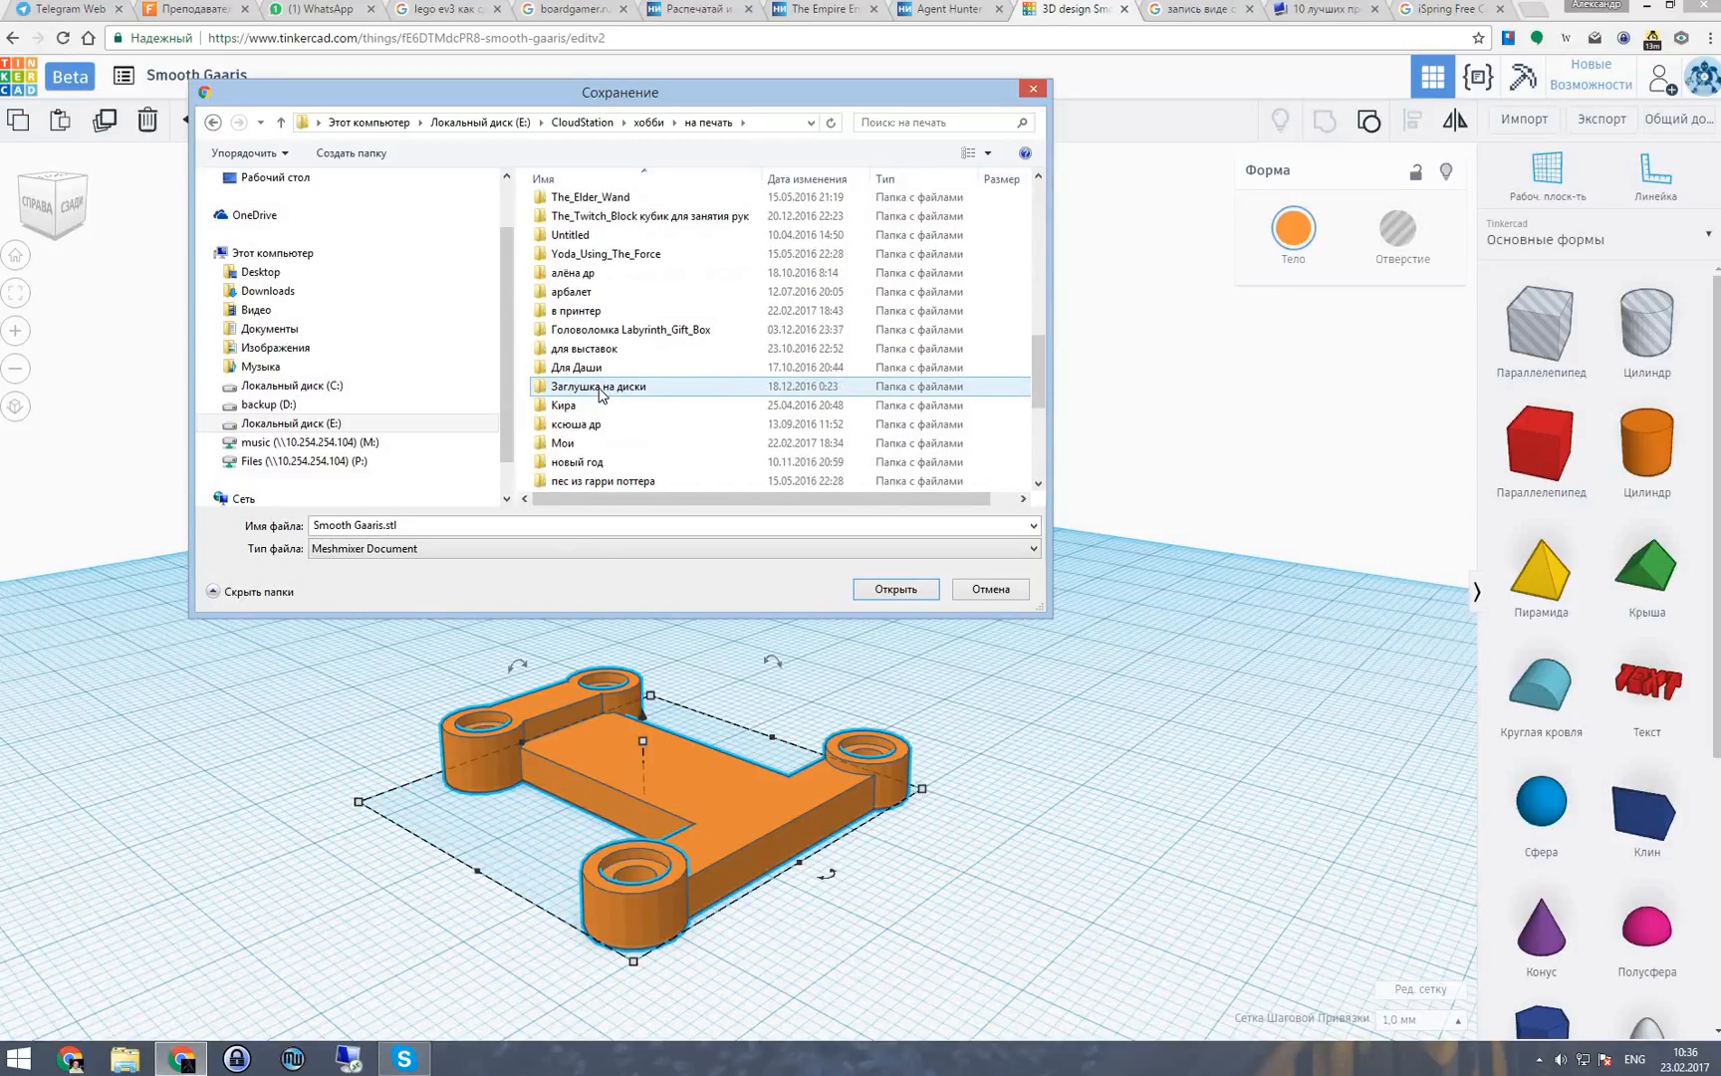
pyautogui.doubleClick(578, 444)
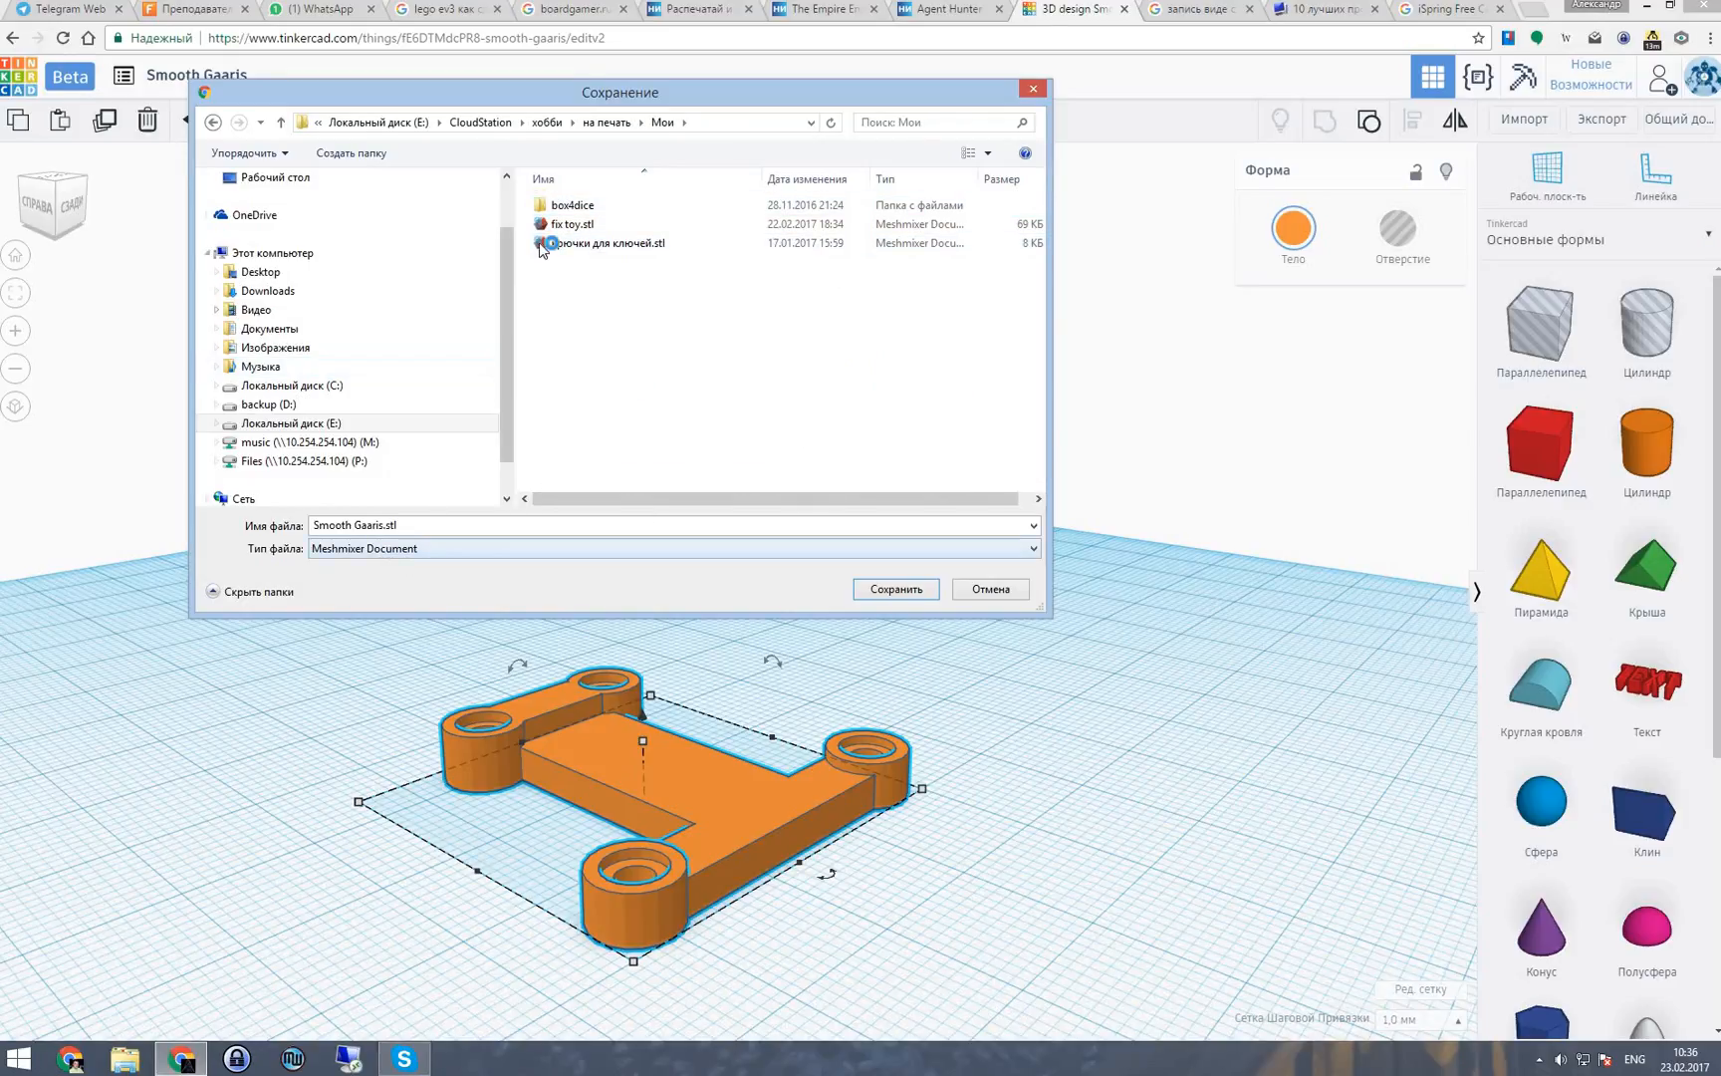
# Name the export after the existing fix toy.stl with a 1 added, and save it as fix toy1.stl.
pyautogui.click(568, 224)
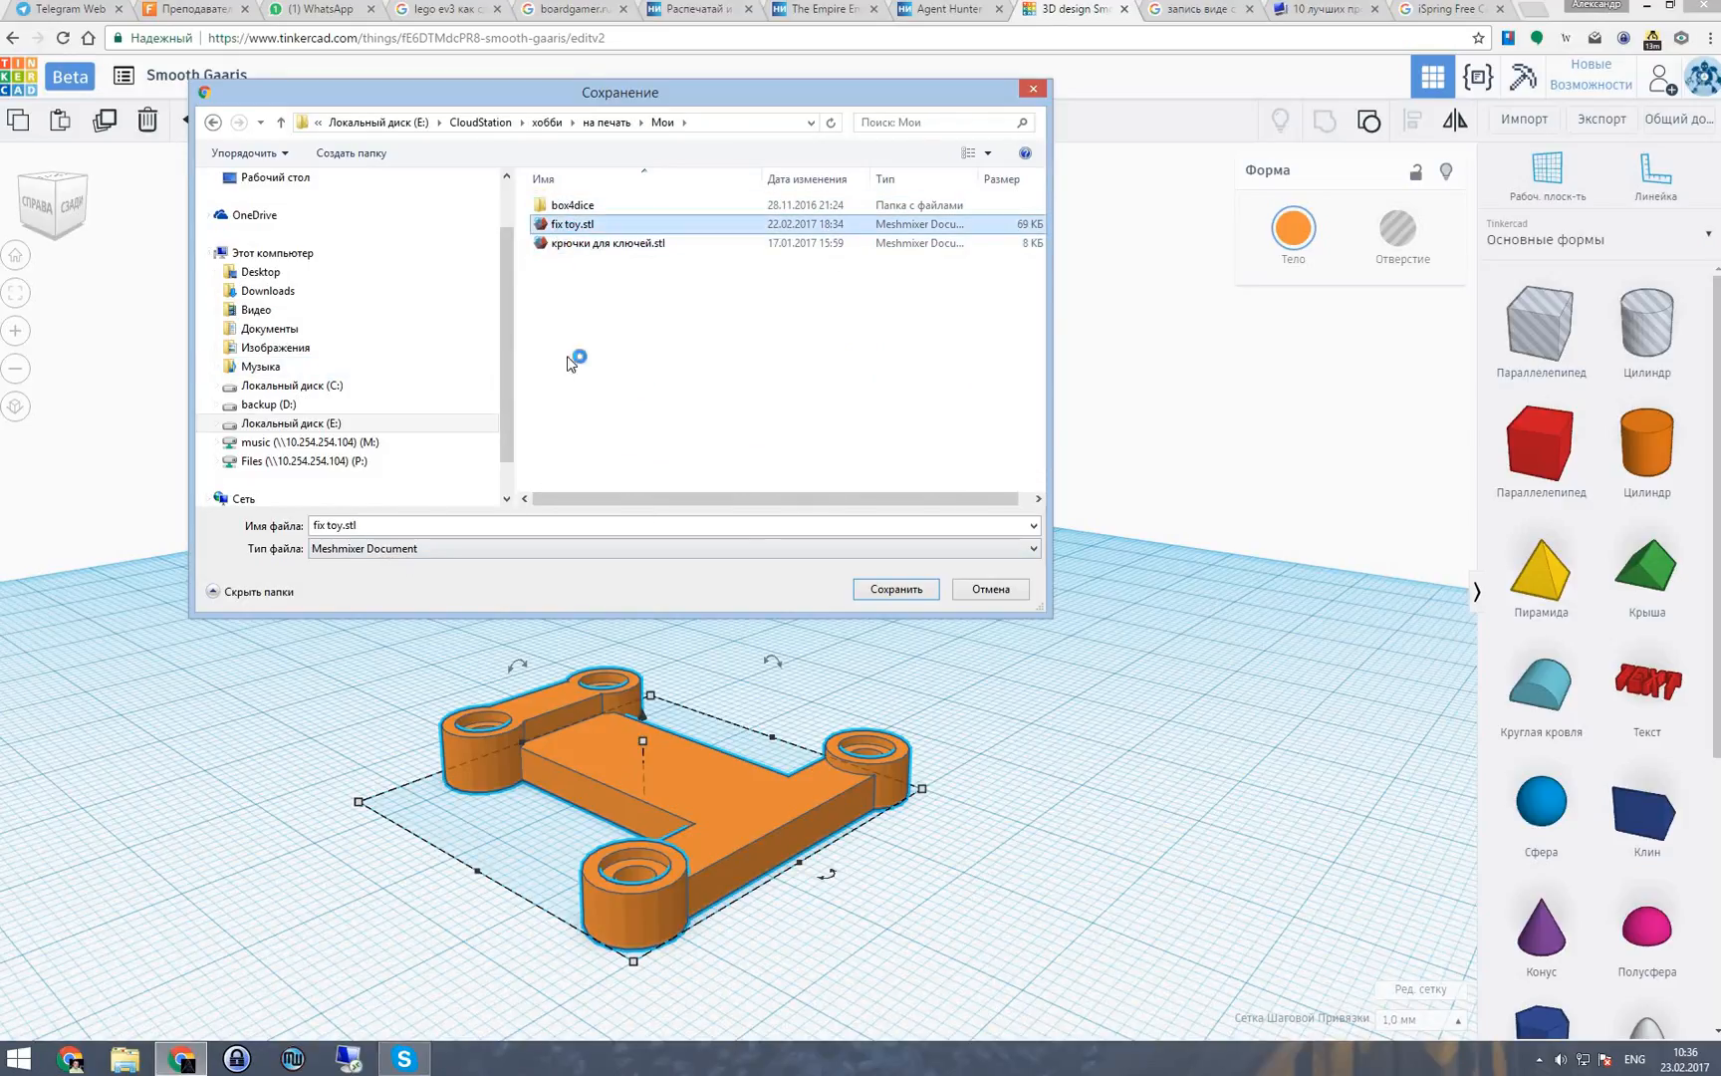
pyautogui.click(343, 528)
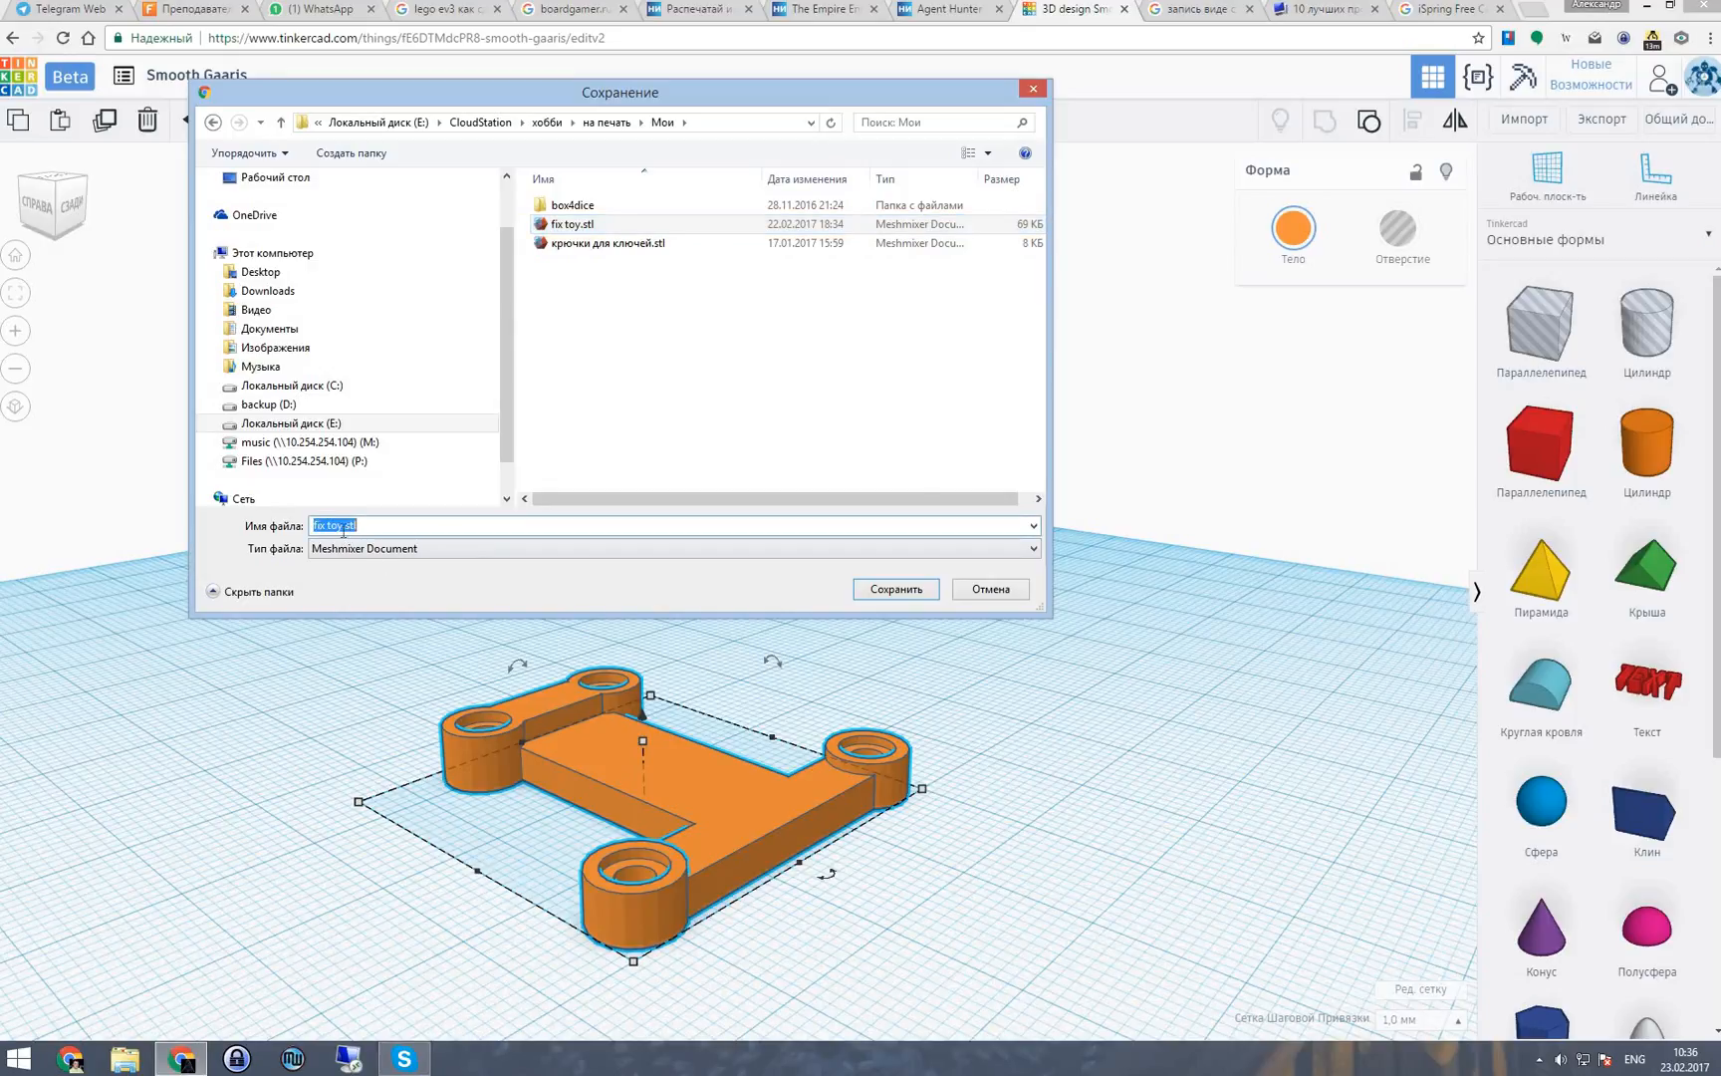
pyautogui.click(341, 526)
pyautogui.write('1')
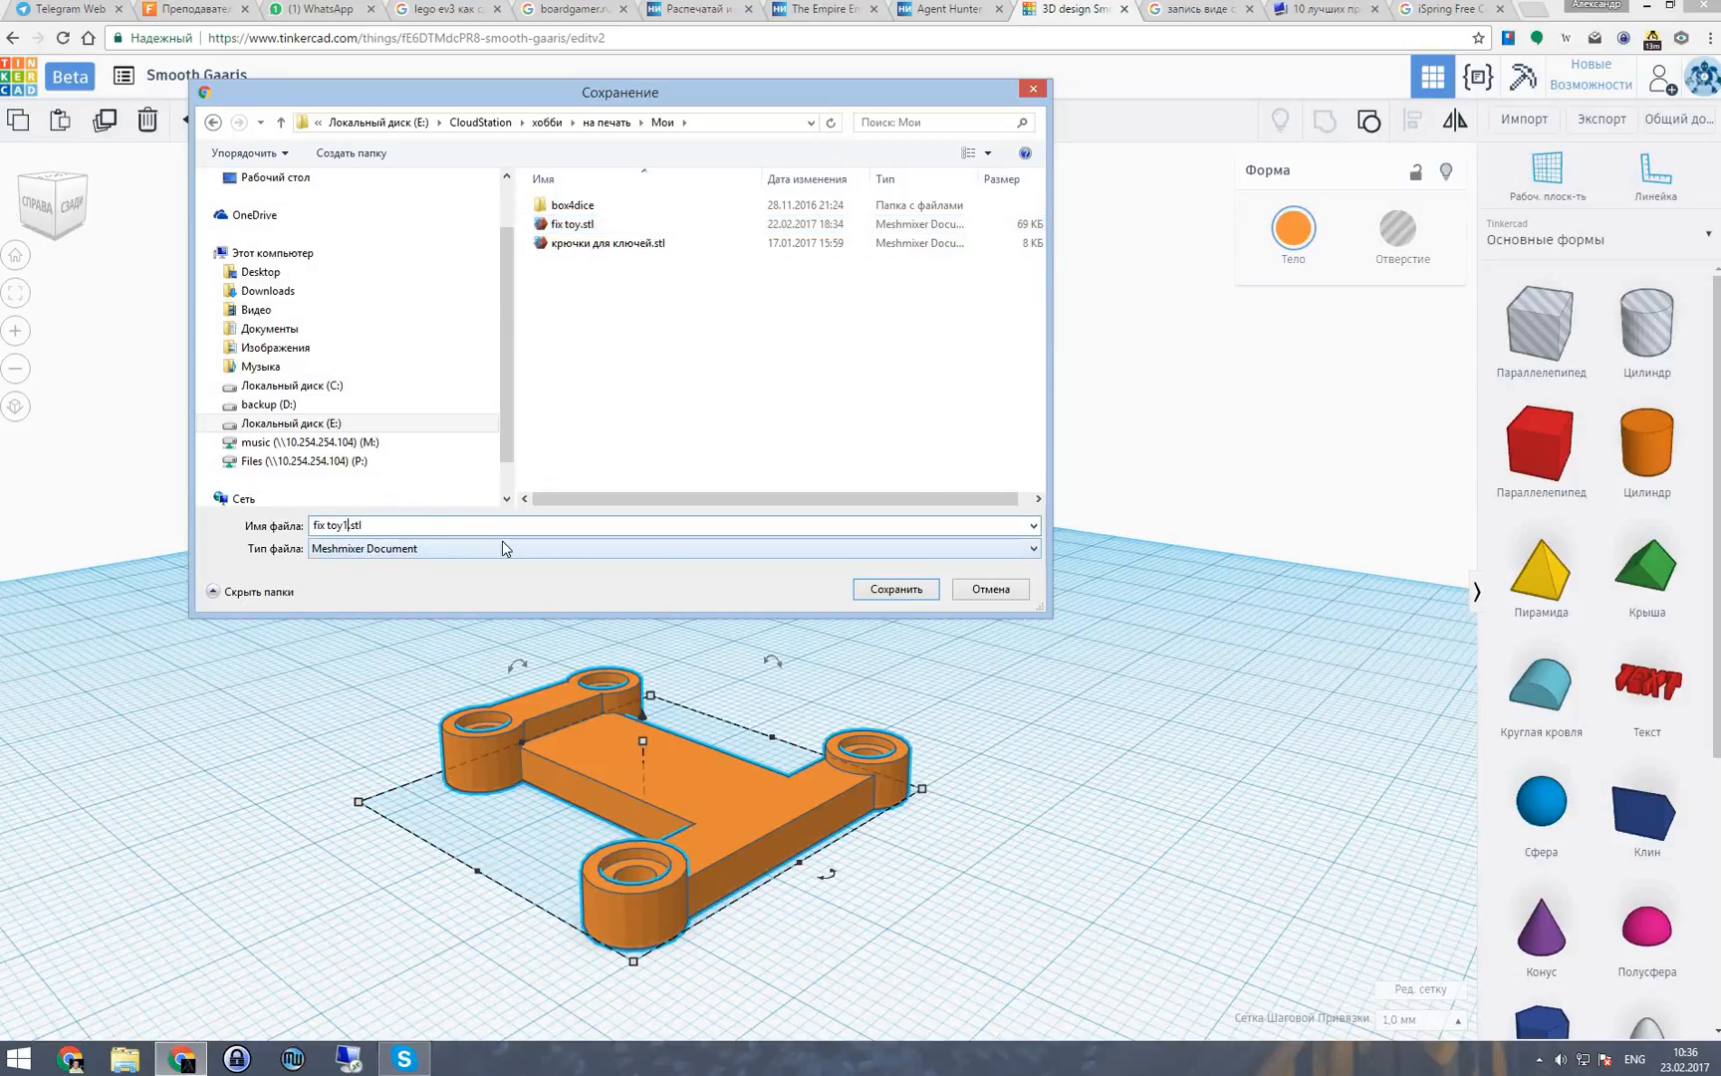
pyautogui.click(896, 588)
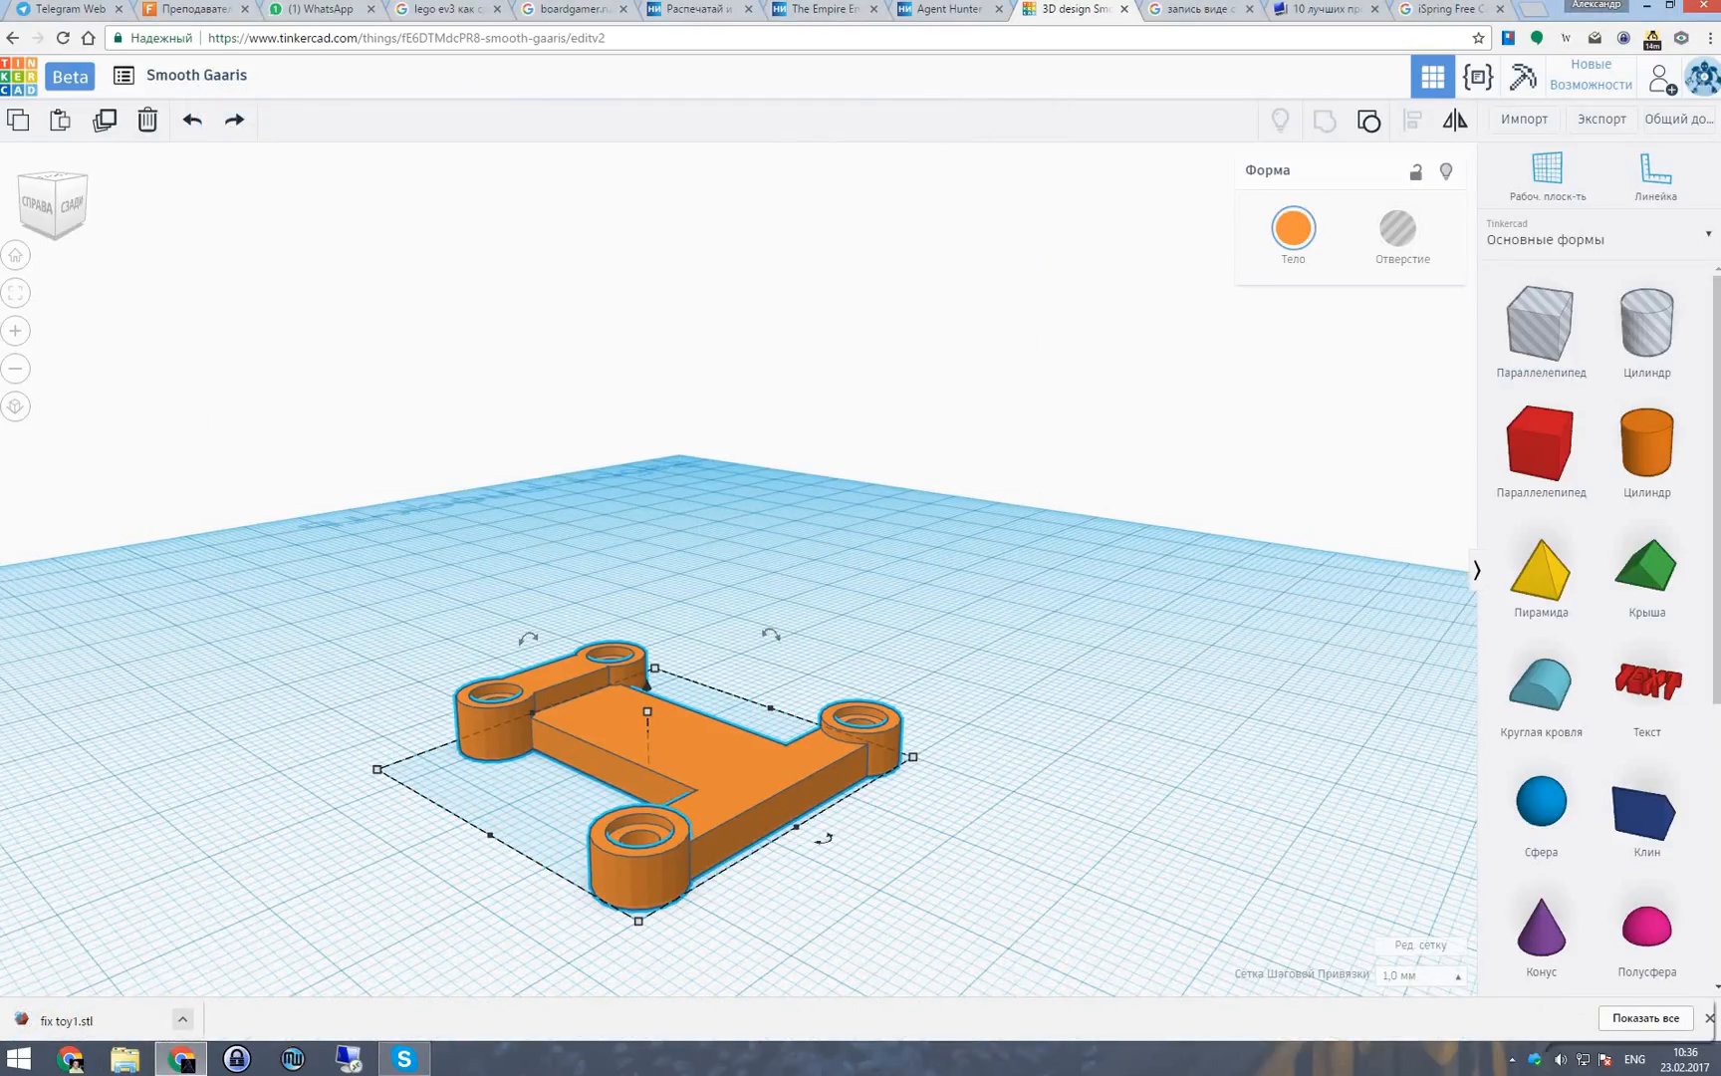
# Open the downloaded fix toy1.stl in Meshmixer, maximize the window and view the part from above.
pyautogui.click(90, 1020)
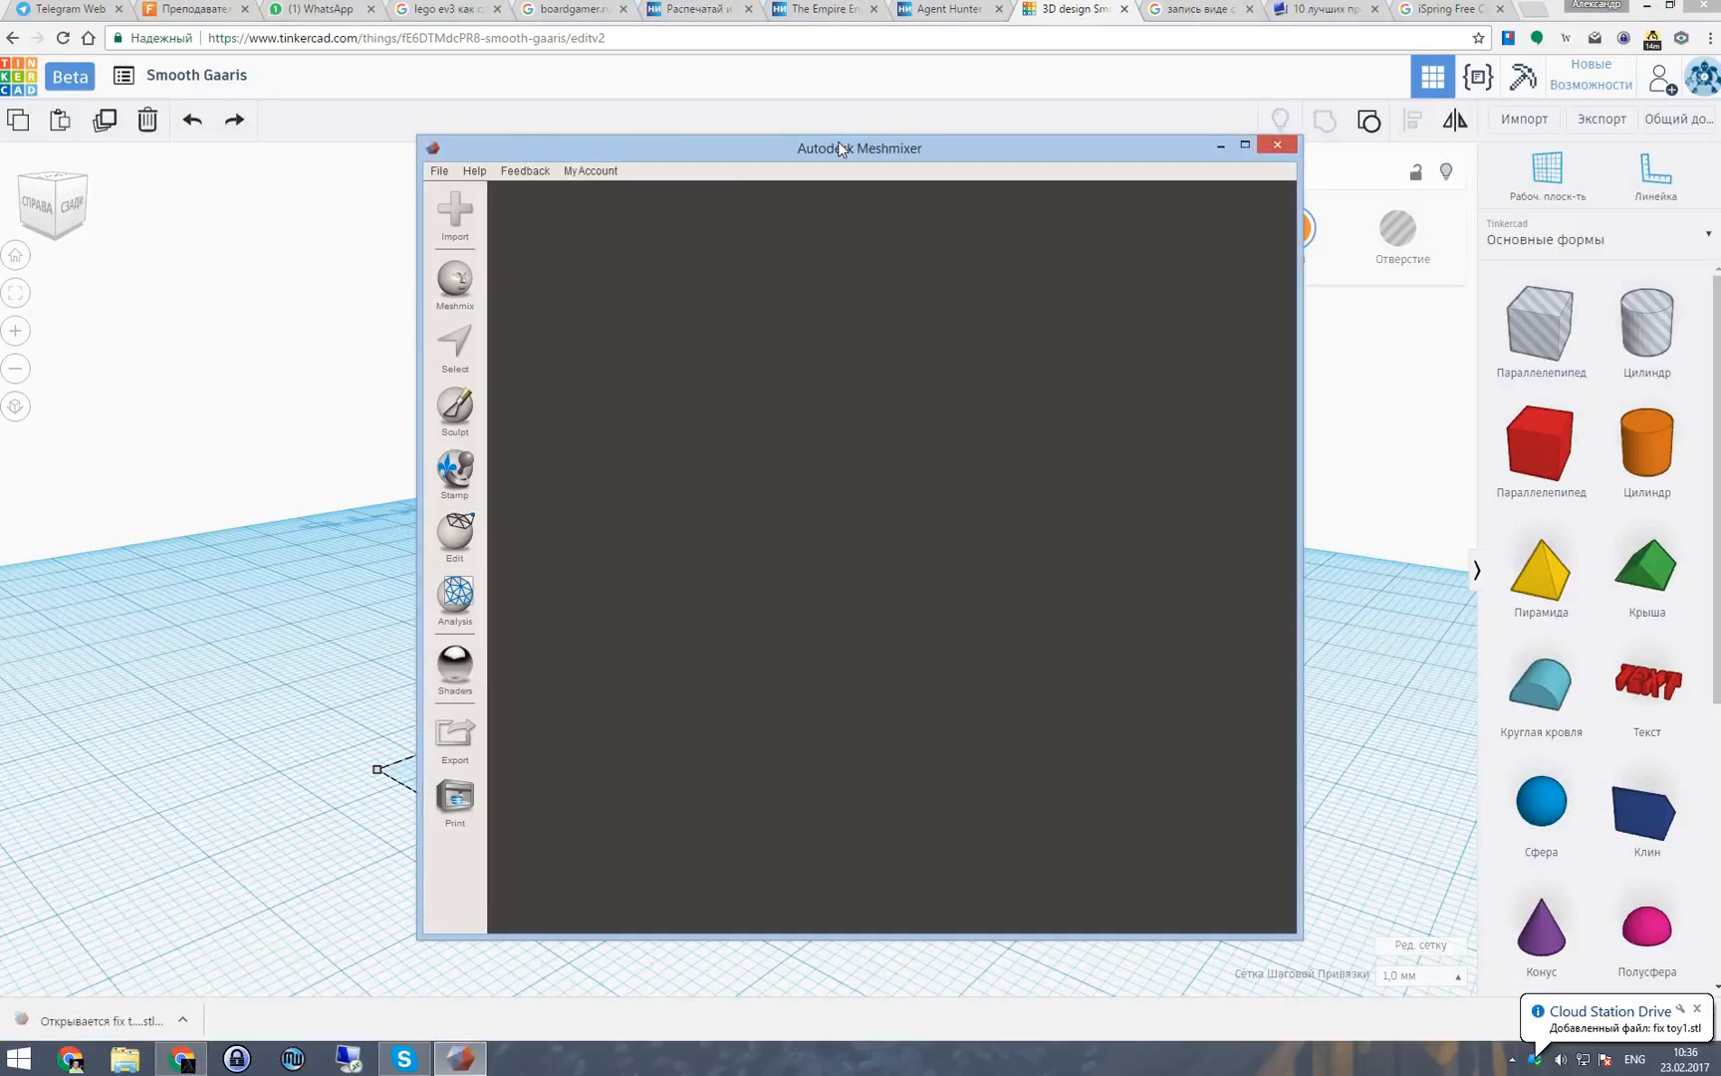
pyautogui.doubleClick(839, 150)
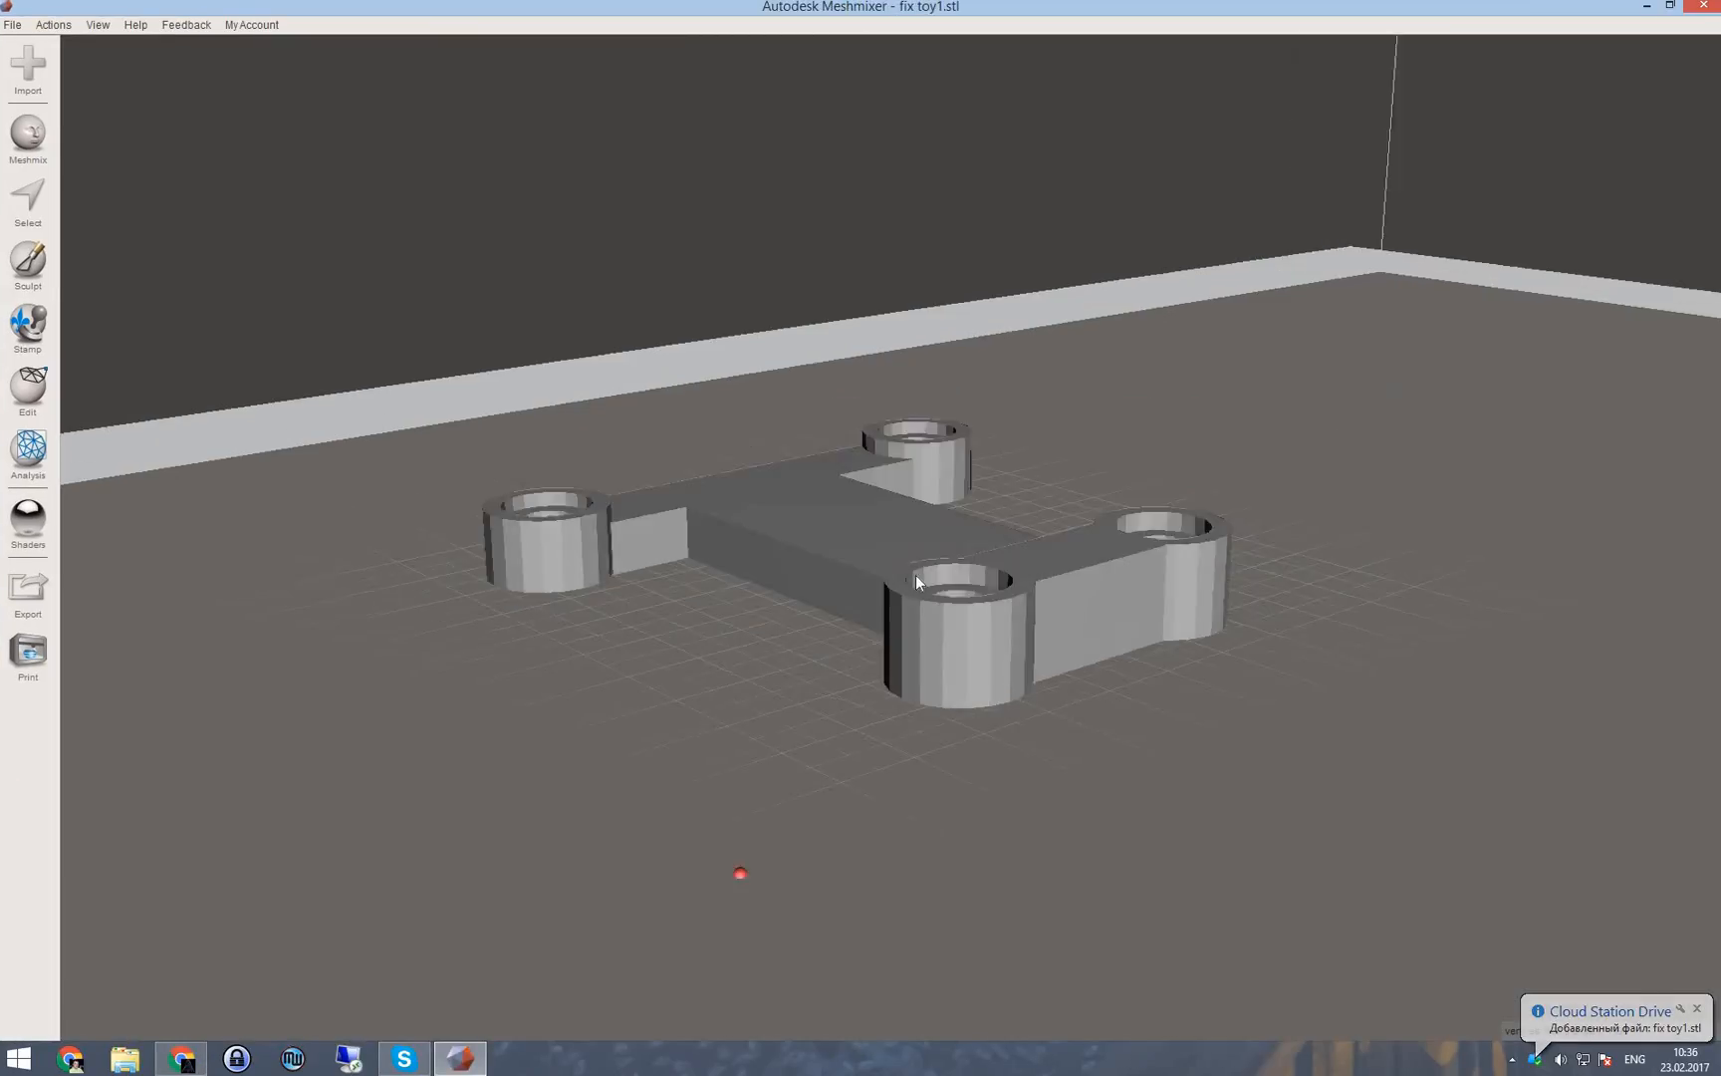
pyautogui.moveTo(917, 583); pyautogui.dragTo(829, 508, button='right')
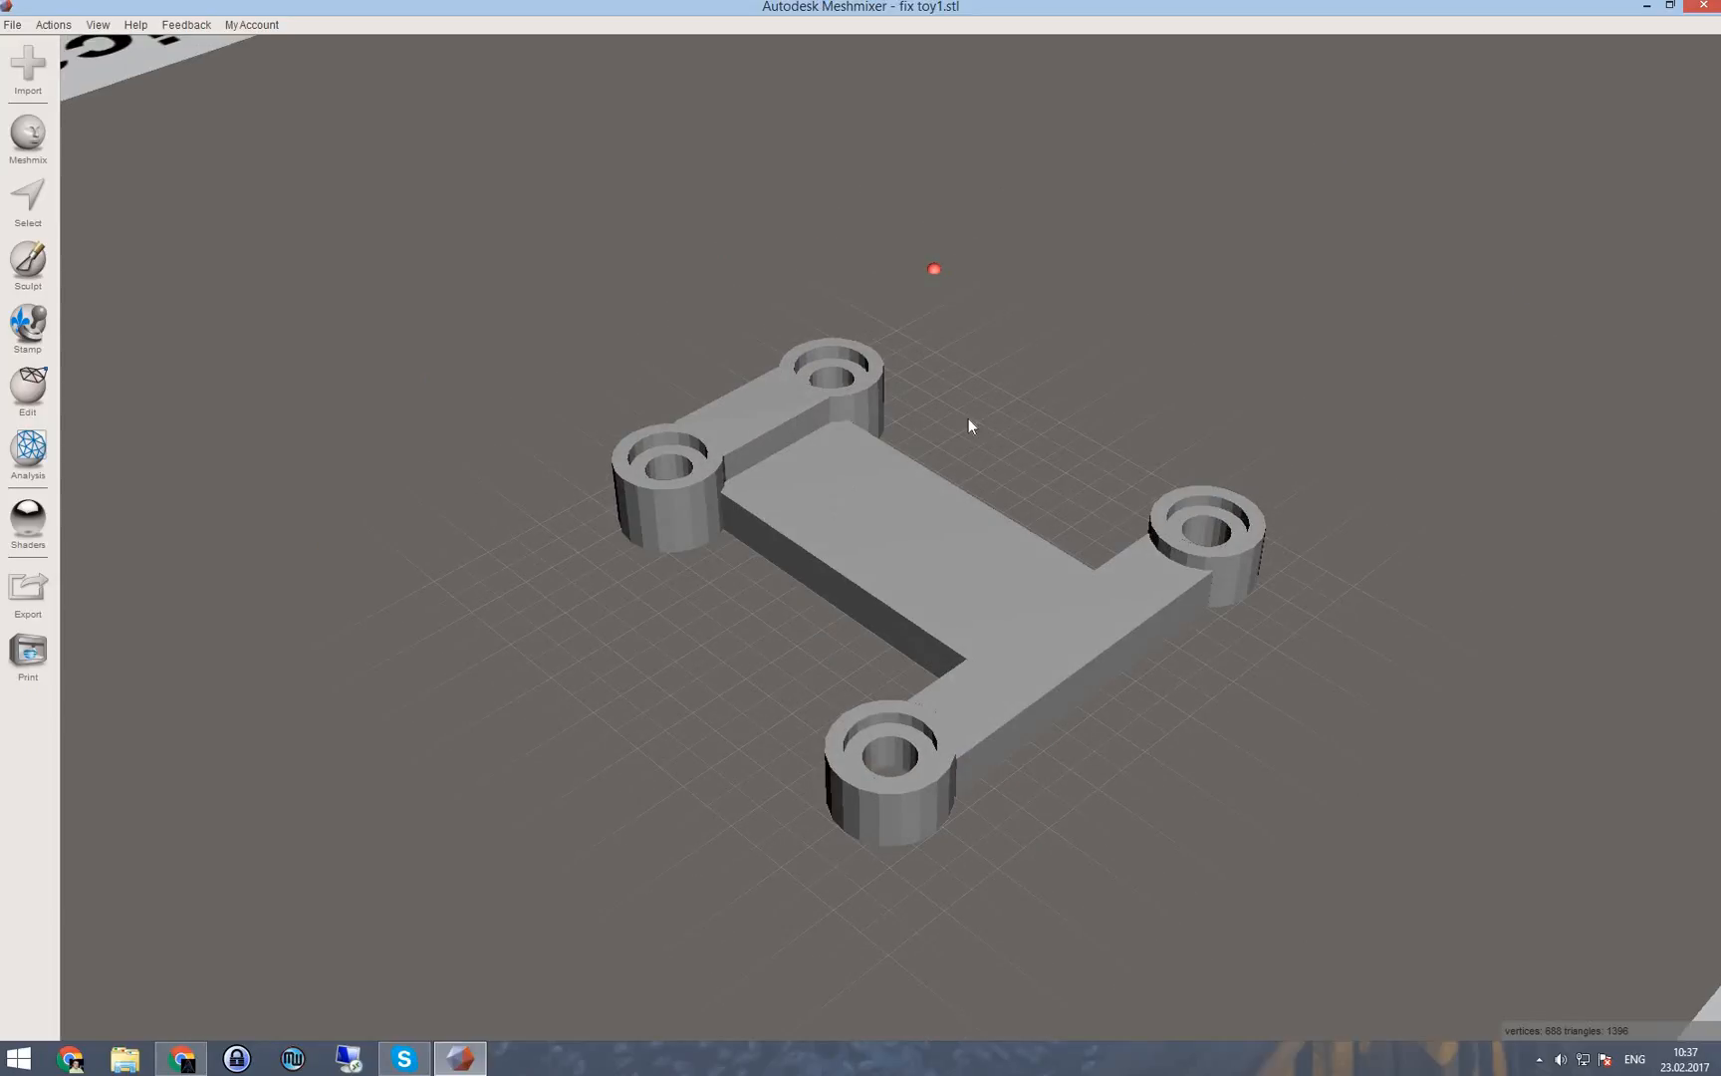